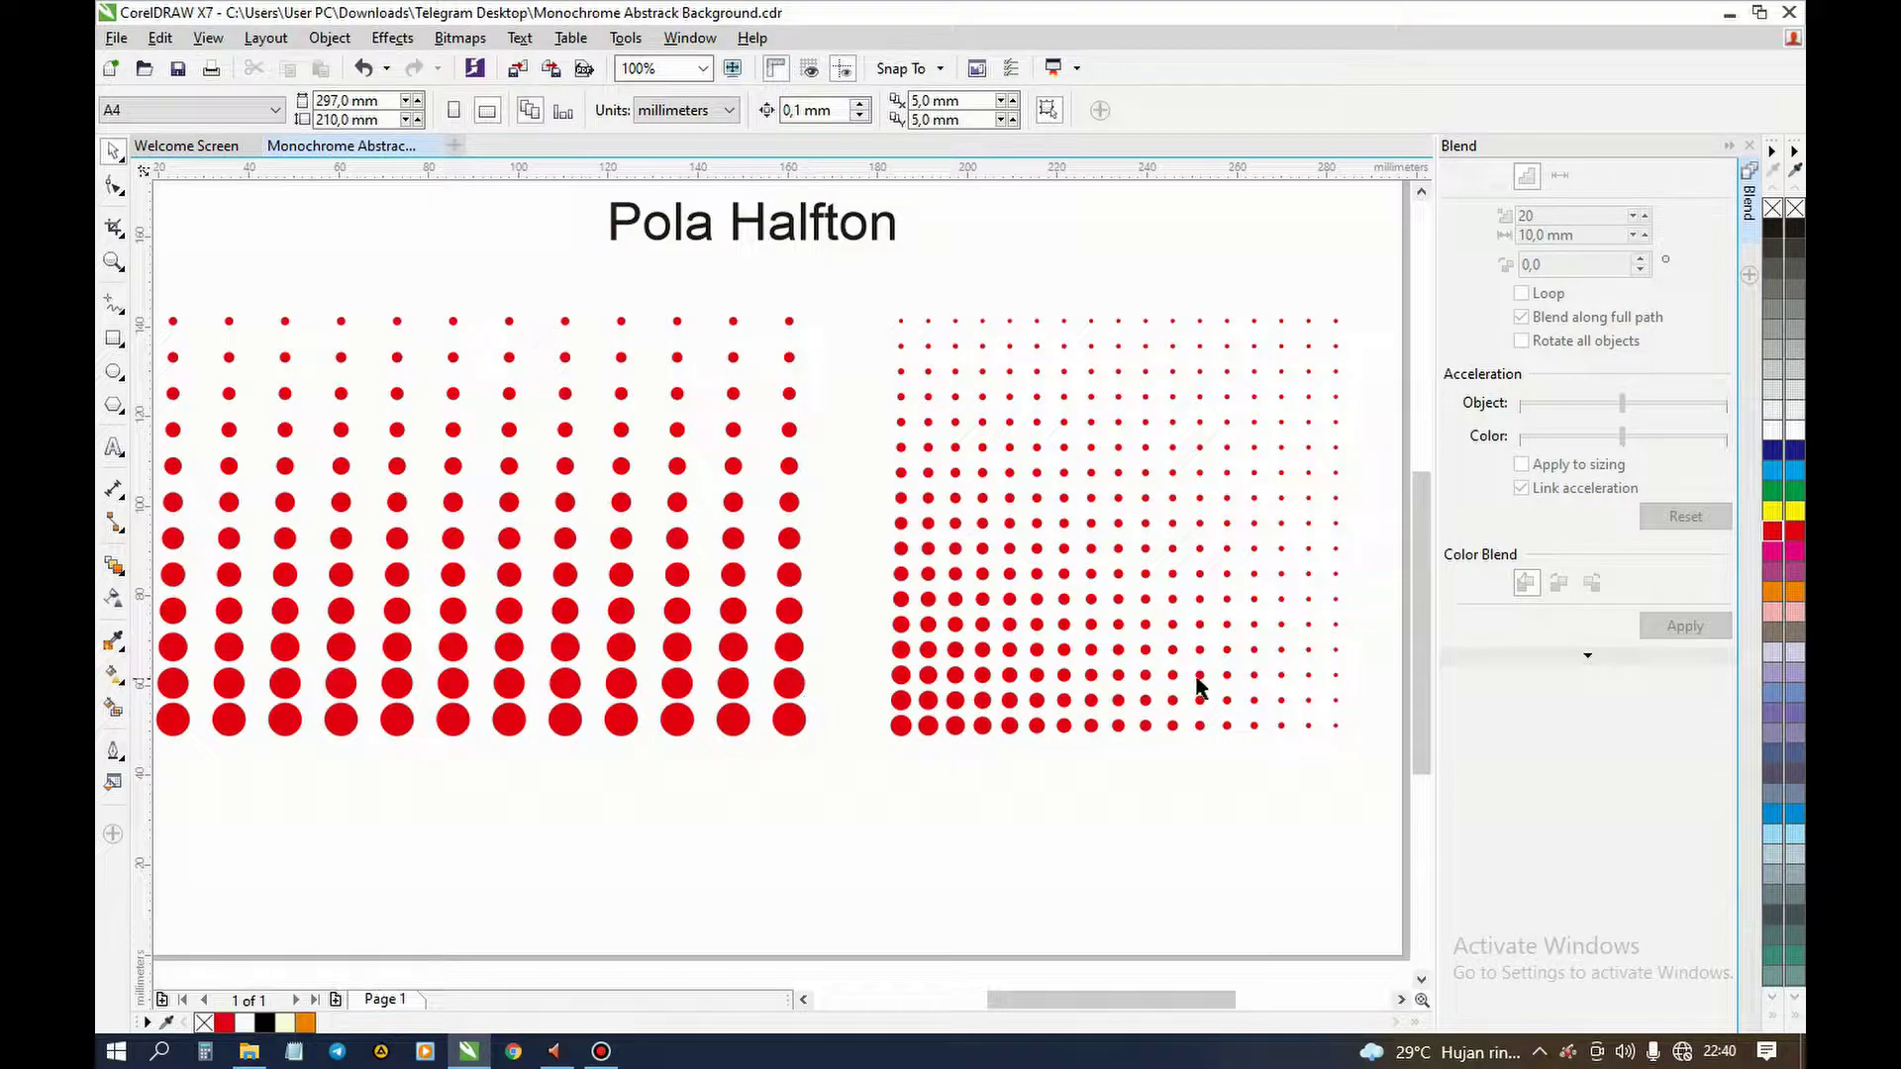
- Draw a circle about 7.5 mm in diameter just below the page's lower-left area and fill it red without an outline
scroll(904, 501, "down", 2)
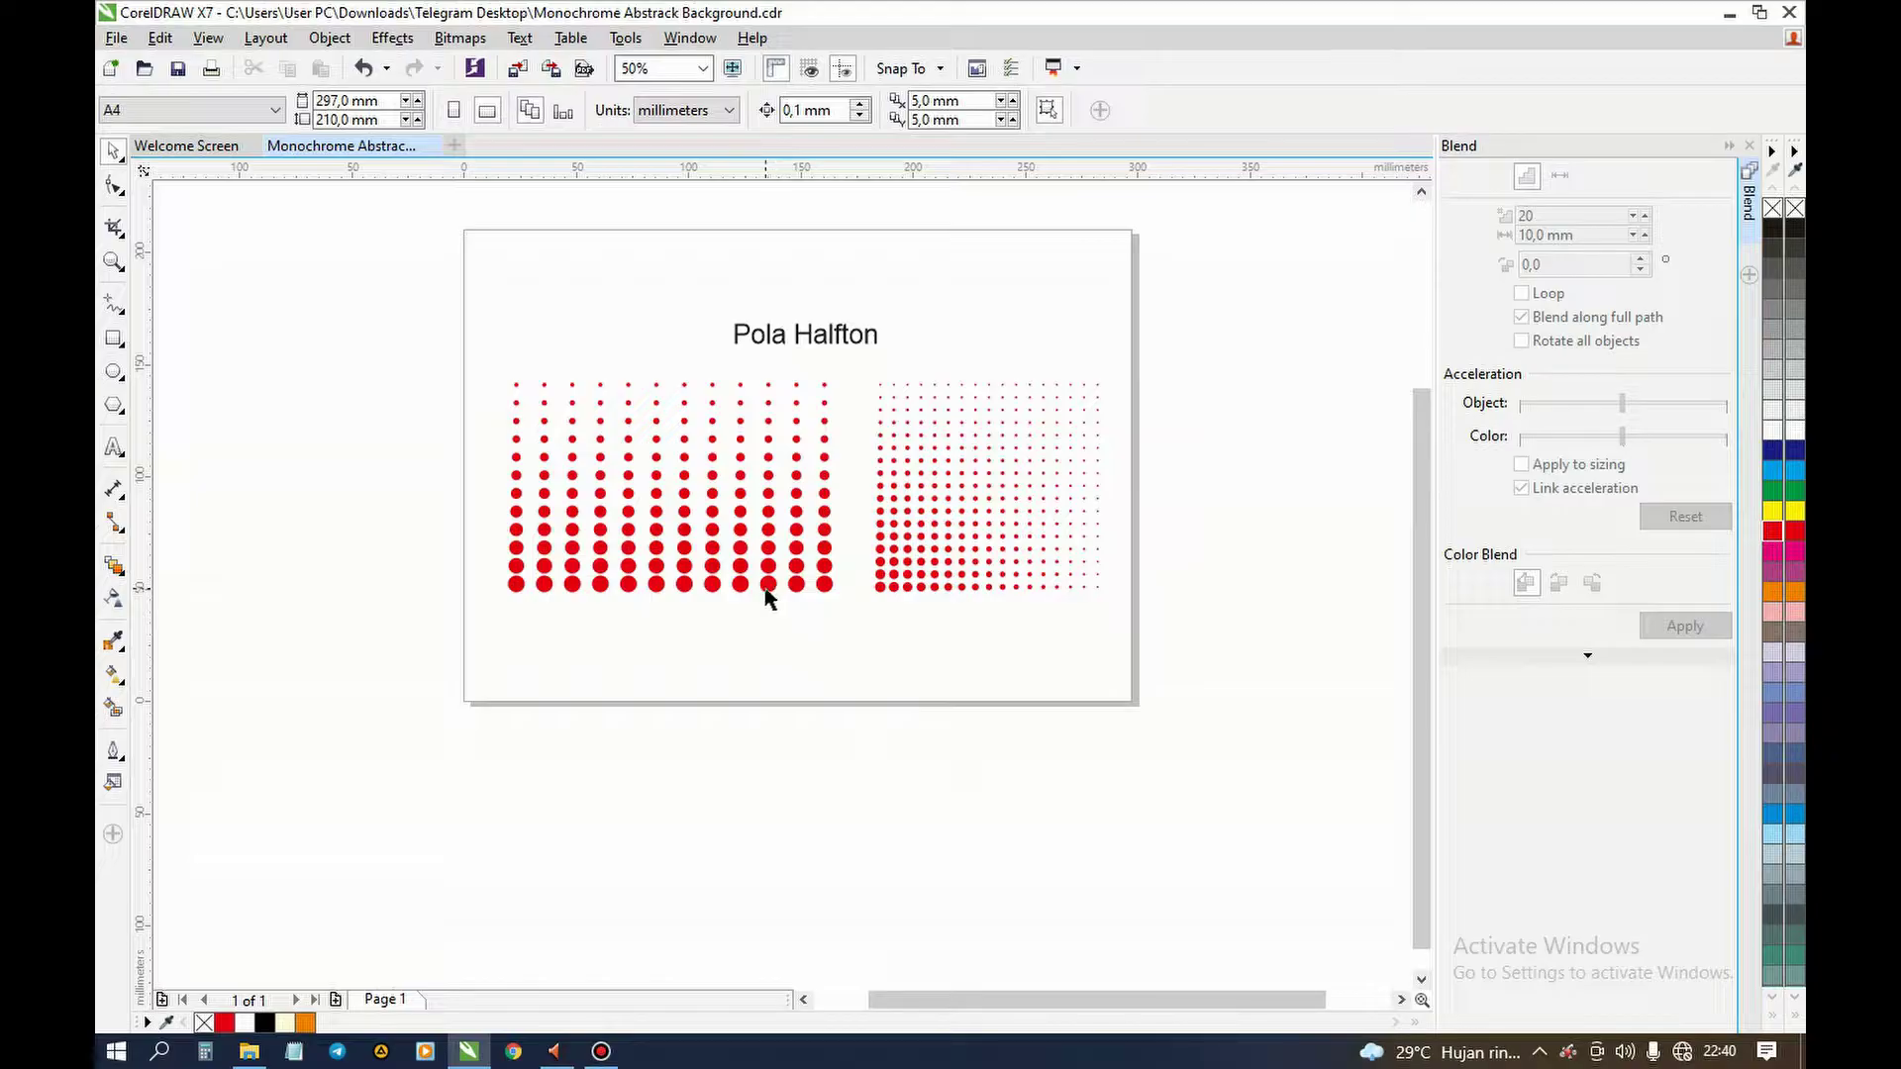
left_click(799, 690)
left_click_drag(764, 692, 777, 659)
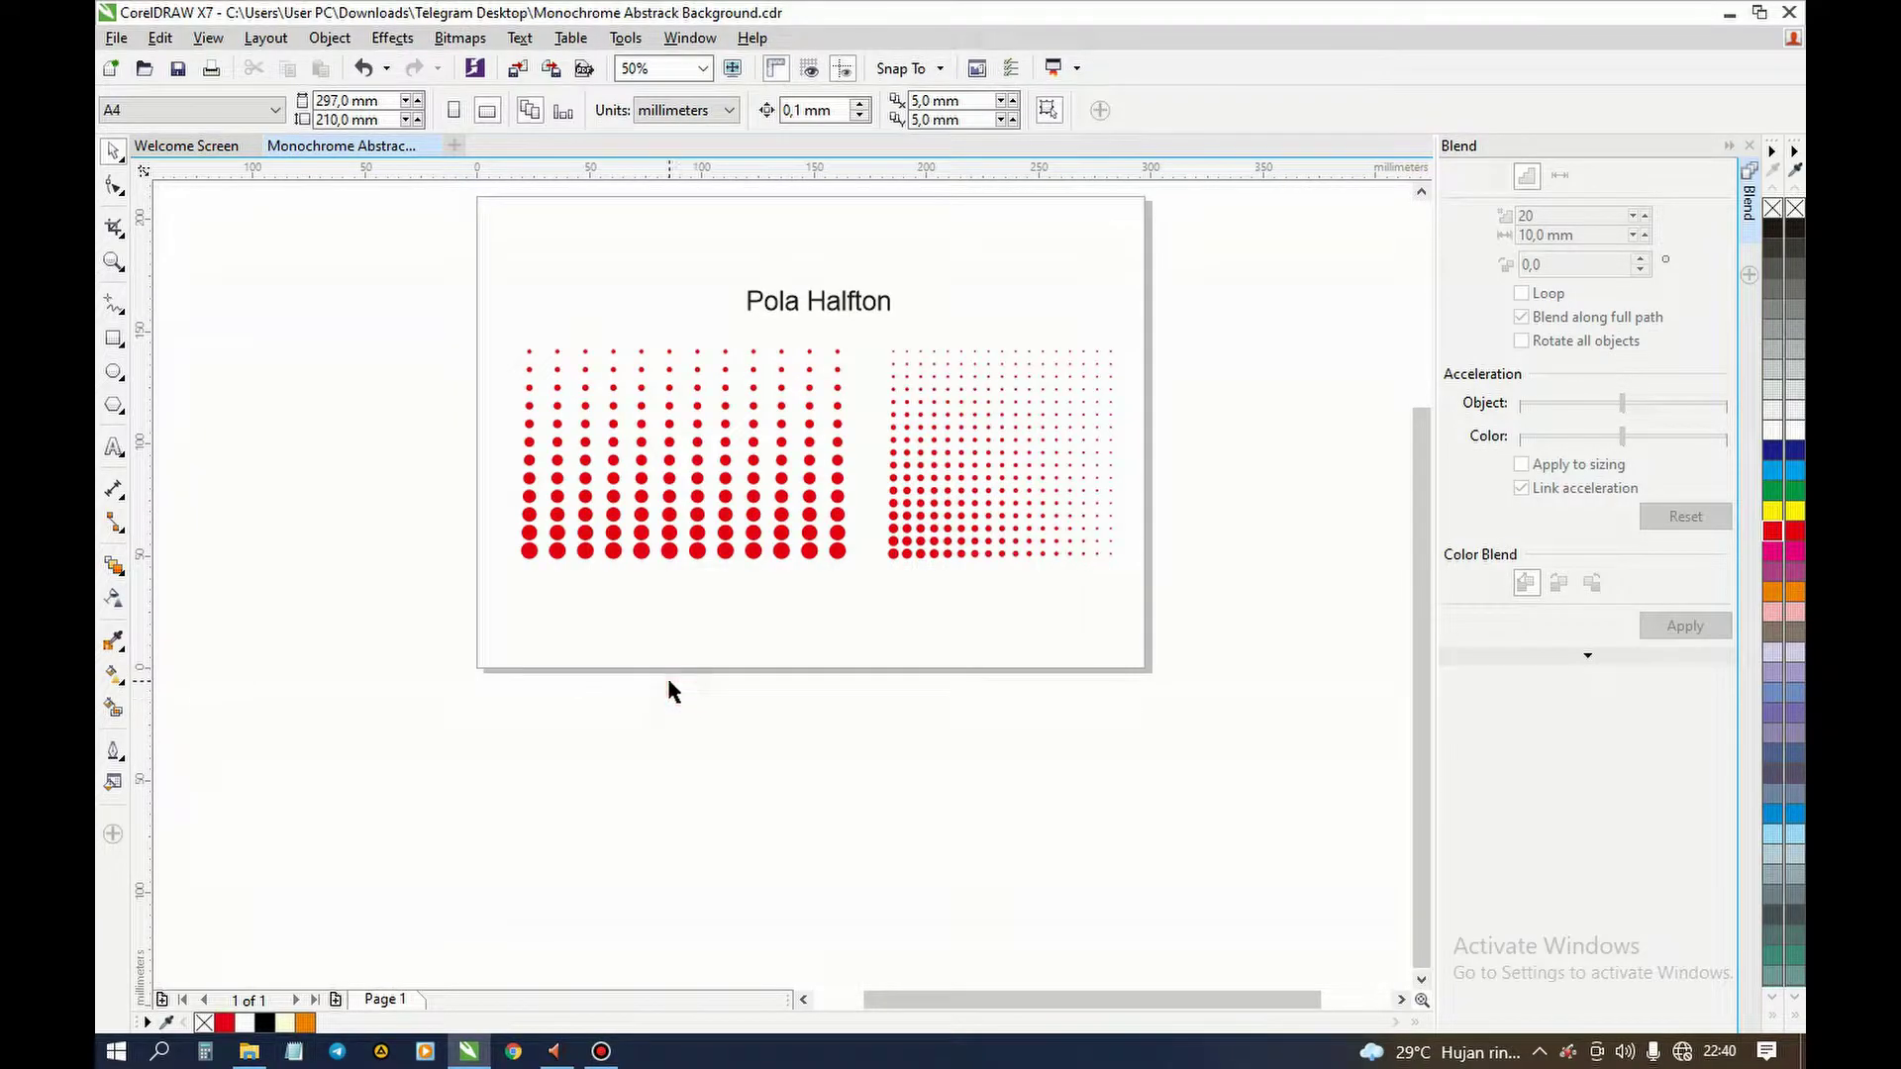
scroll(601, 715, "up", 1)
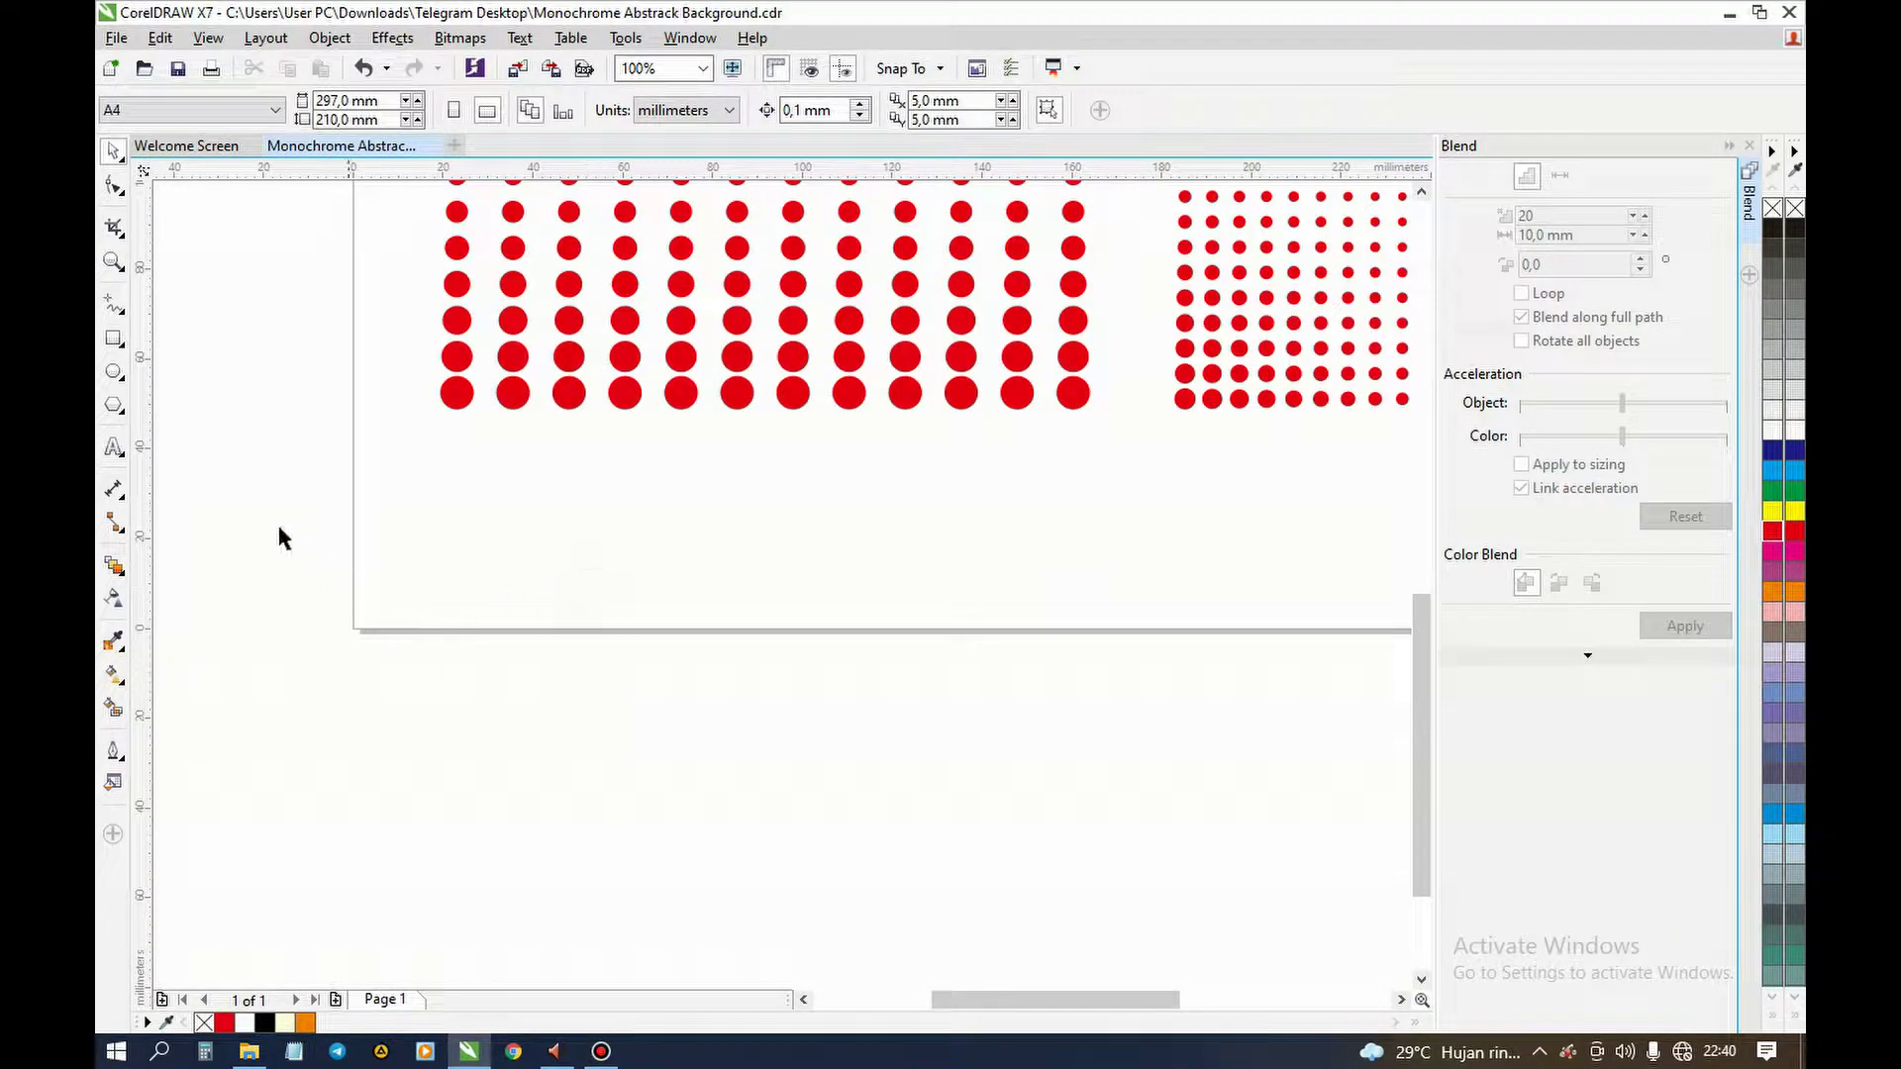
left_click(115, 372)
scroll(471, 699, "up", 1)
left_click_drag(458, 587, 453, 626)
scroll(500, 659, "down", 1)
key("space")
scroll(497, 650, "up", 1)
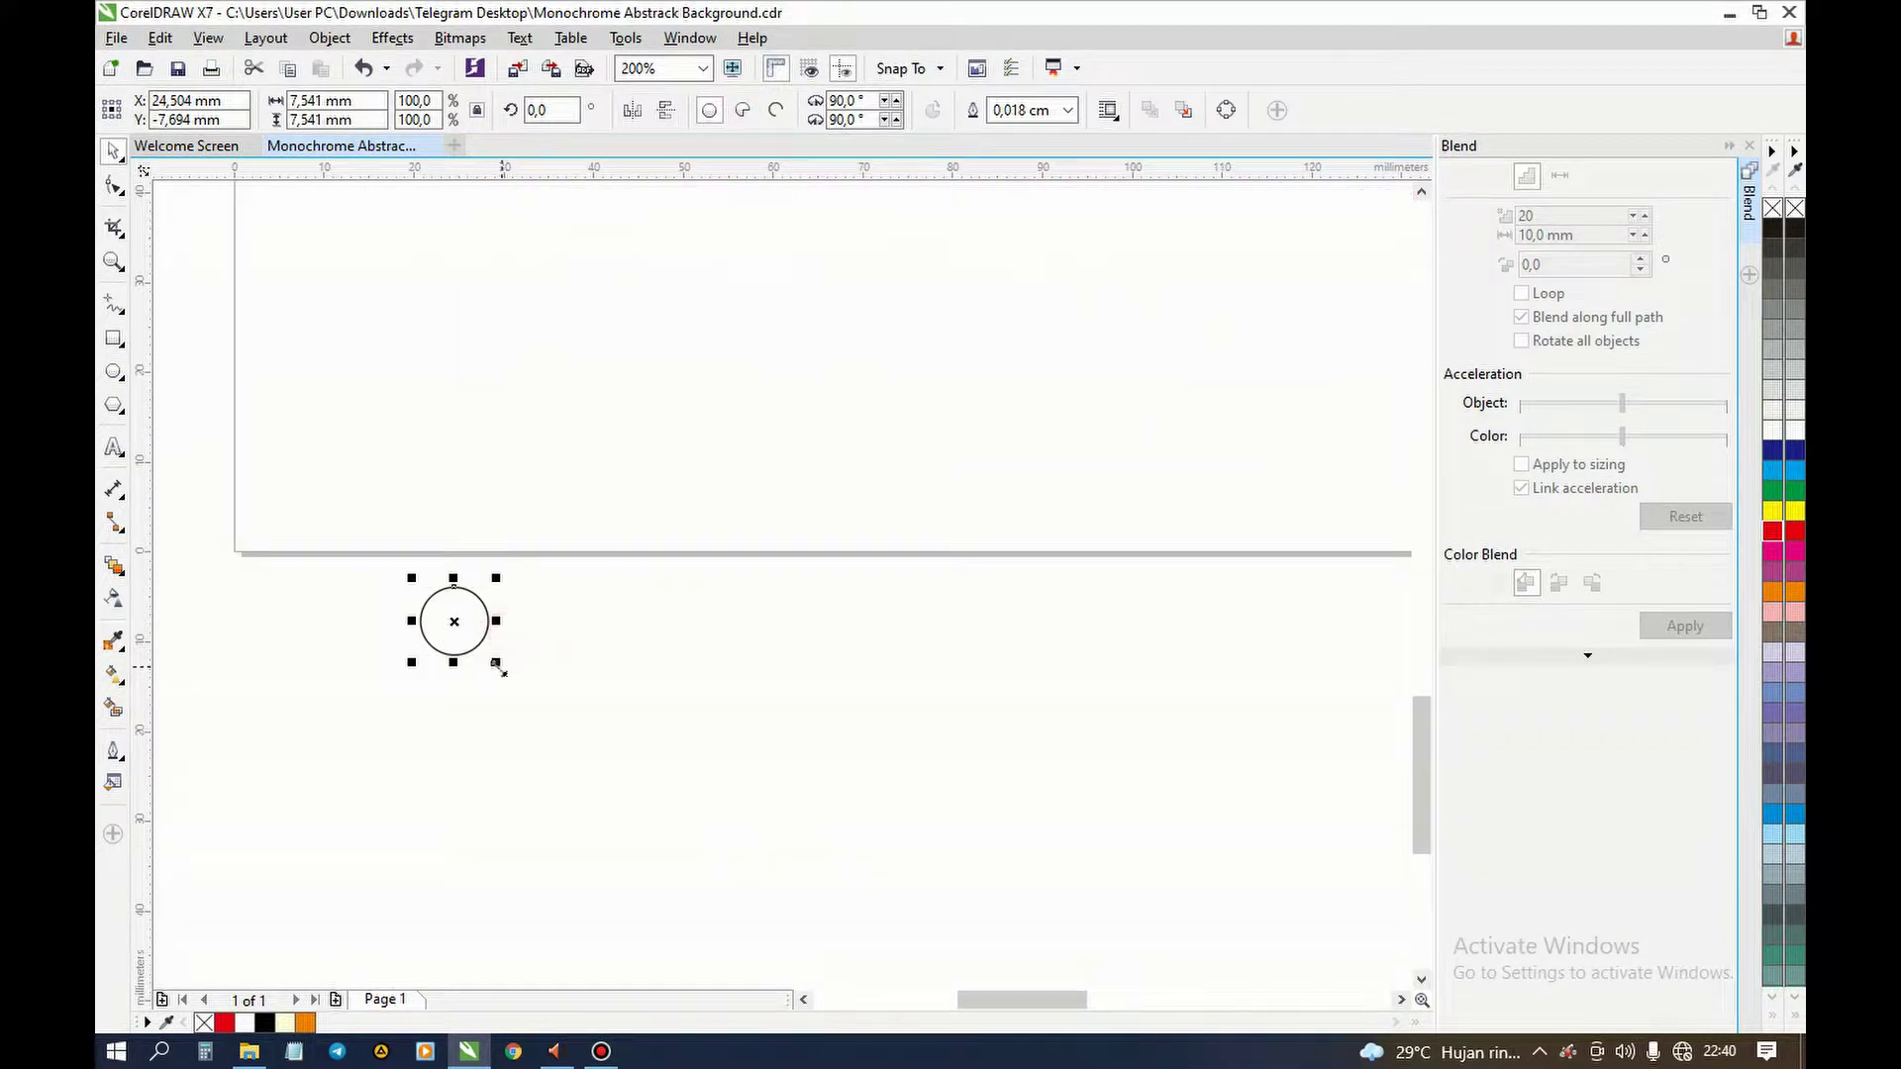
left_click(224, 1023)
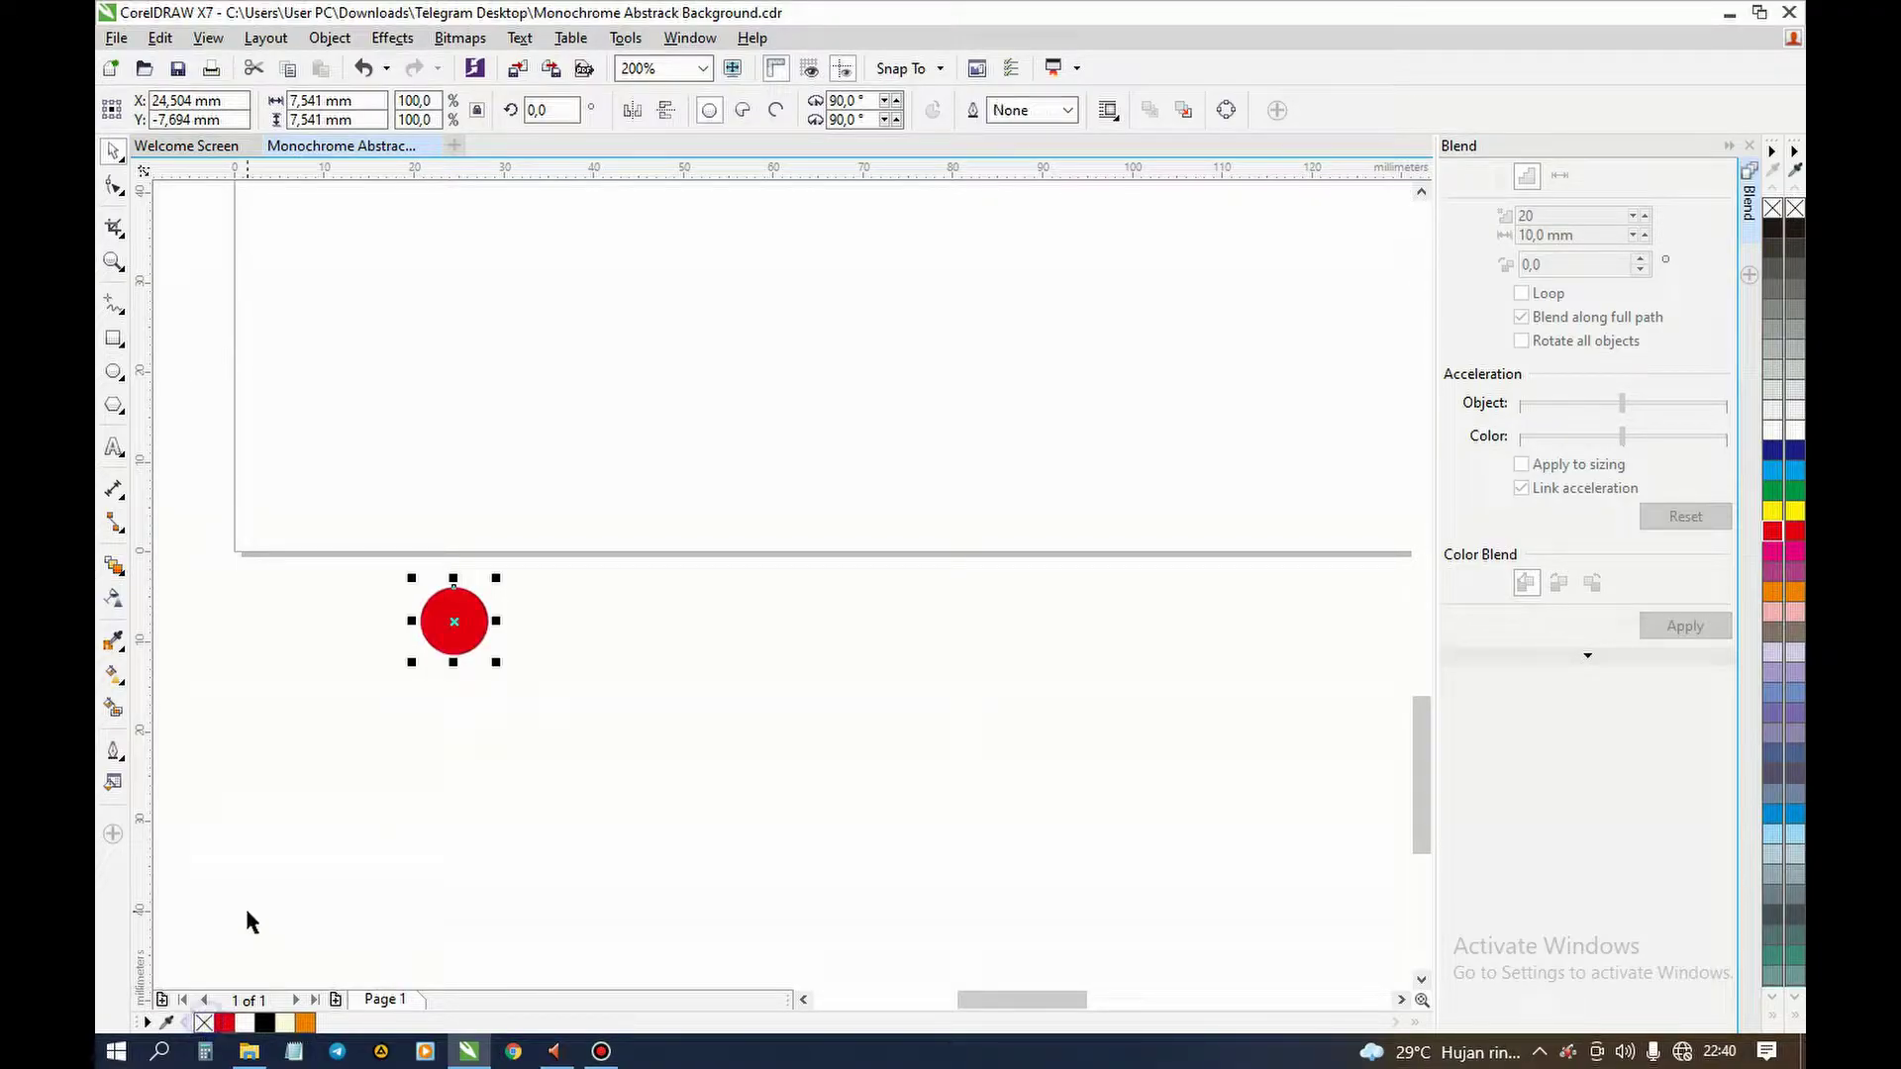
key("Escape")
- Place a copy of the red circle about 71 mm straight below the original
scroll(579, 725, "down", 2)
scroll(578, 716, "down", 1)
scroll(582, 698, "up", 1)
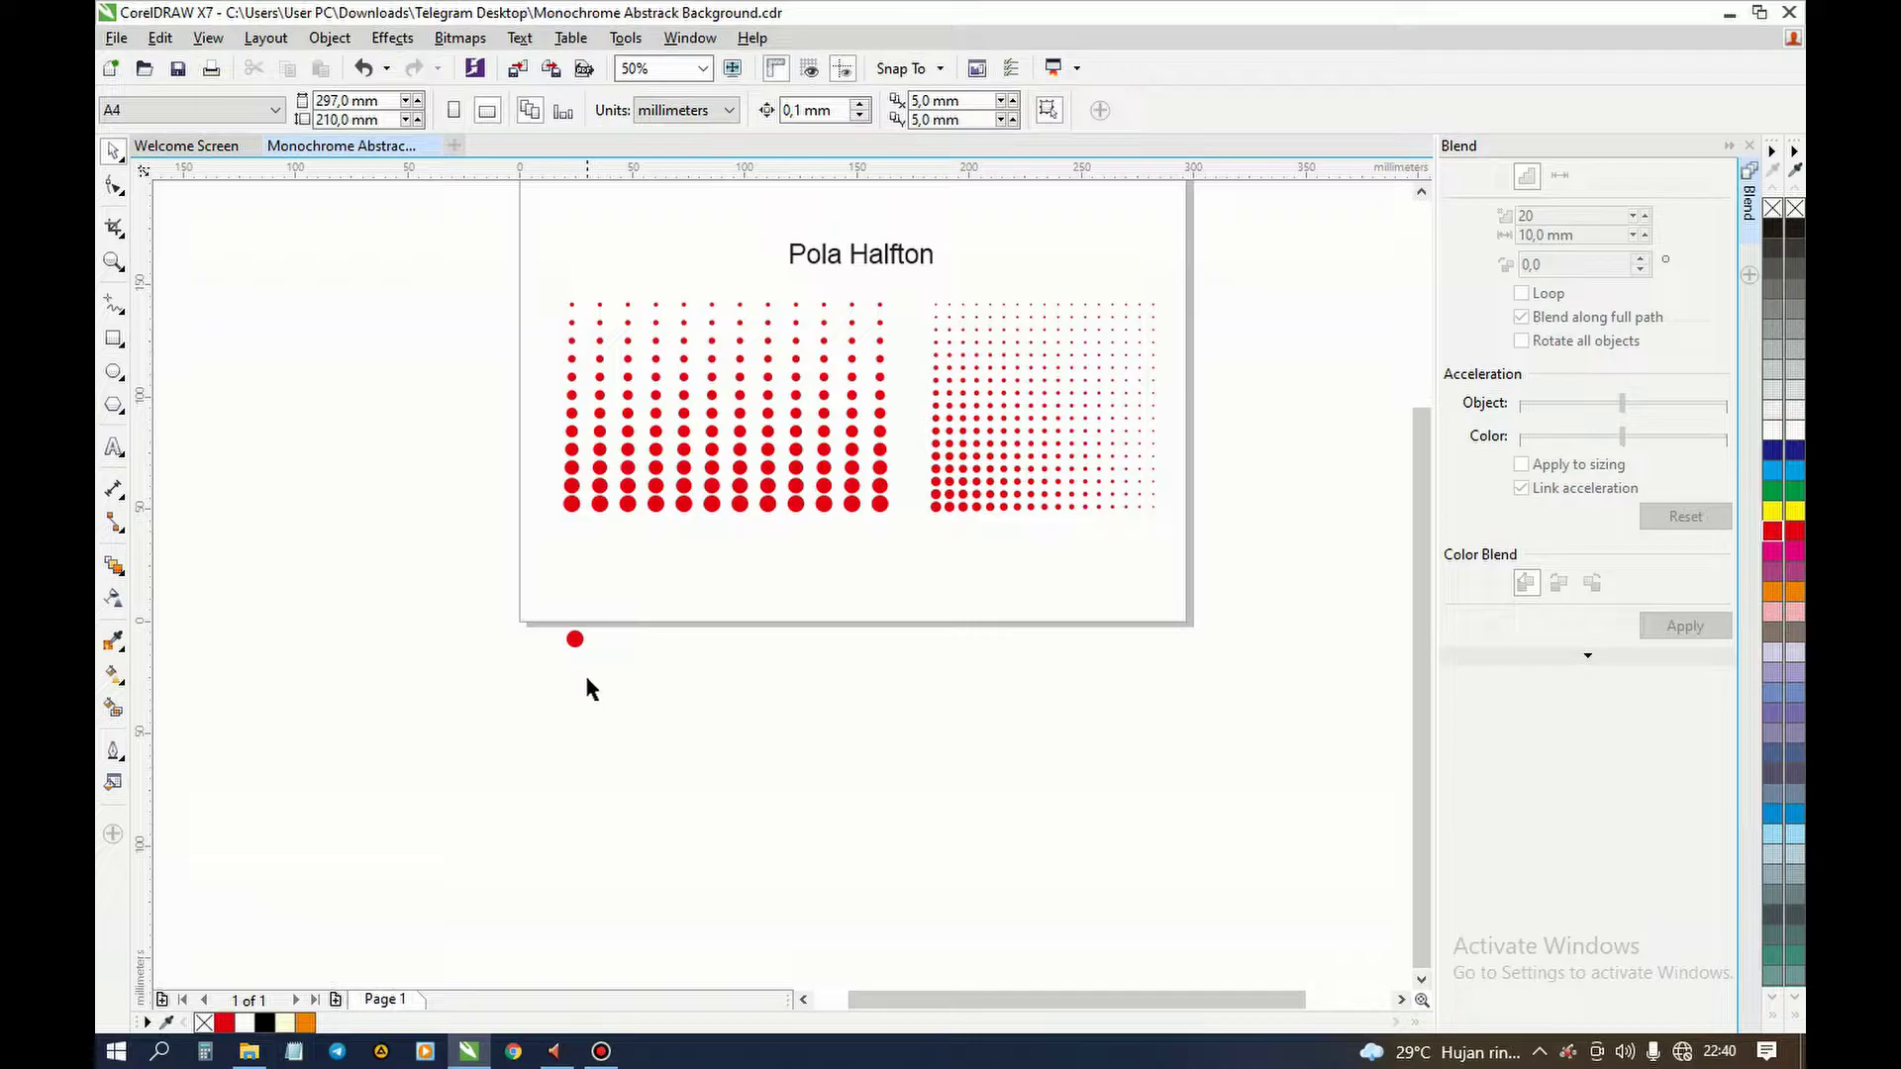
scroll(584, 665, "up", 1)
left_click(565, 606)
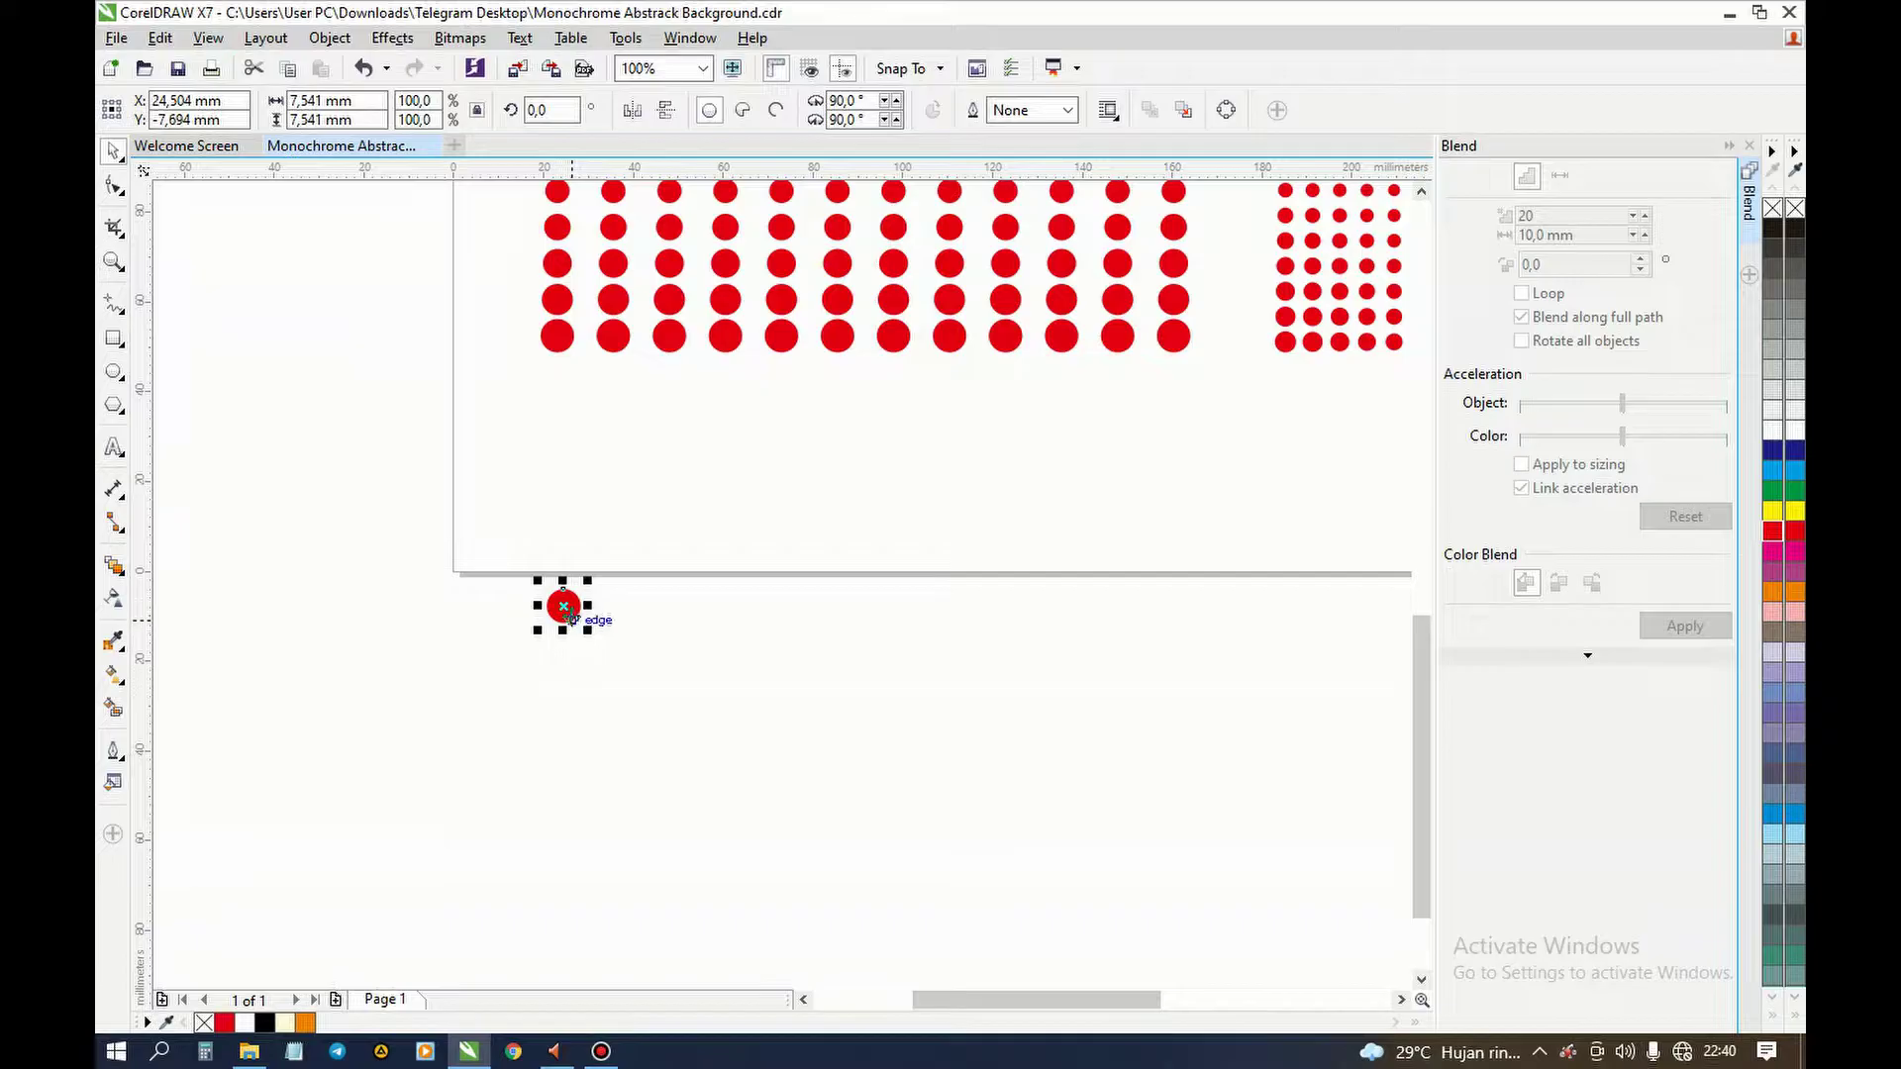
left_click_drag(565, 606, 564, 925)
right_click(564, 926)
scroll(532, 792, "down", 2)
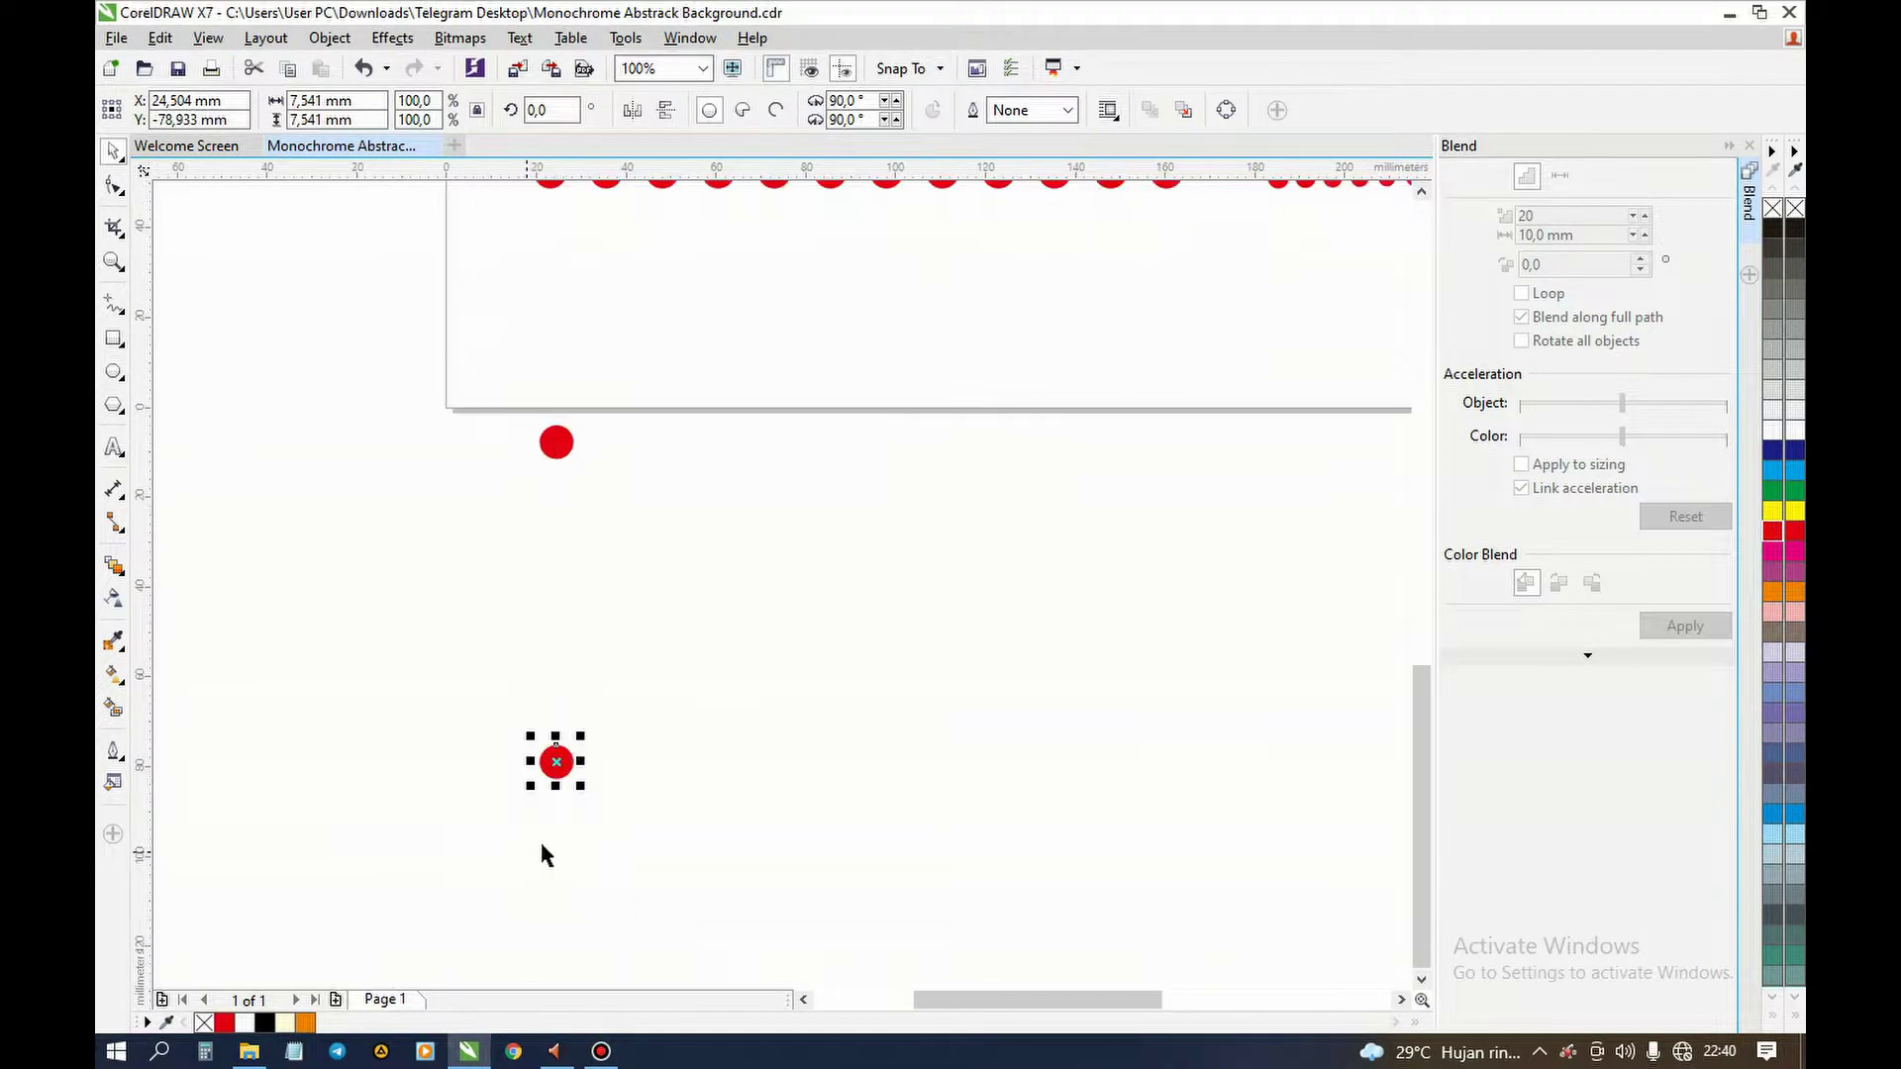
- Shrink the lower circle to a tiny dot centred below the large circle
scroll(554, 841, "up", 1)
left_click_drag(591, 809, 564, 818)
scroll(564, 819, "down", 3)
scroll(562, 818, "up", 3)
left_click_drag(598, 745, 580, 767)
left_click_drag(543, 700, 567, 814)
scroll(562, 857, "up", 1)
scroll(556, 804, "down", 1)
left_click(584, 839)
- Move the large circle and the small dot together about 13 mm straight down
scroll(449, 701, "down", 2)
scroll(540, 681, "down", 1)
scroll(475, 654, "up", 1)
left_click_drag(416, 317, 681, 780)
left_click_drag(548, 407, 548, 465)
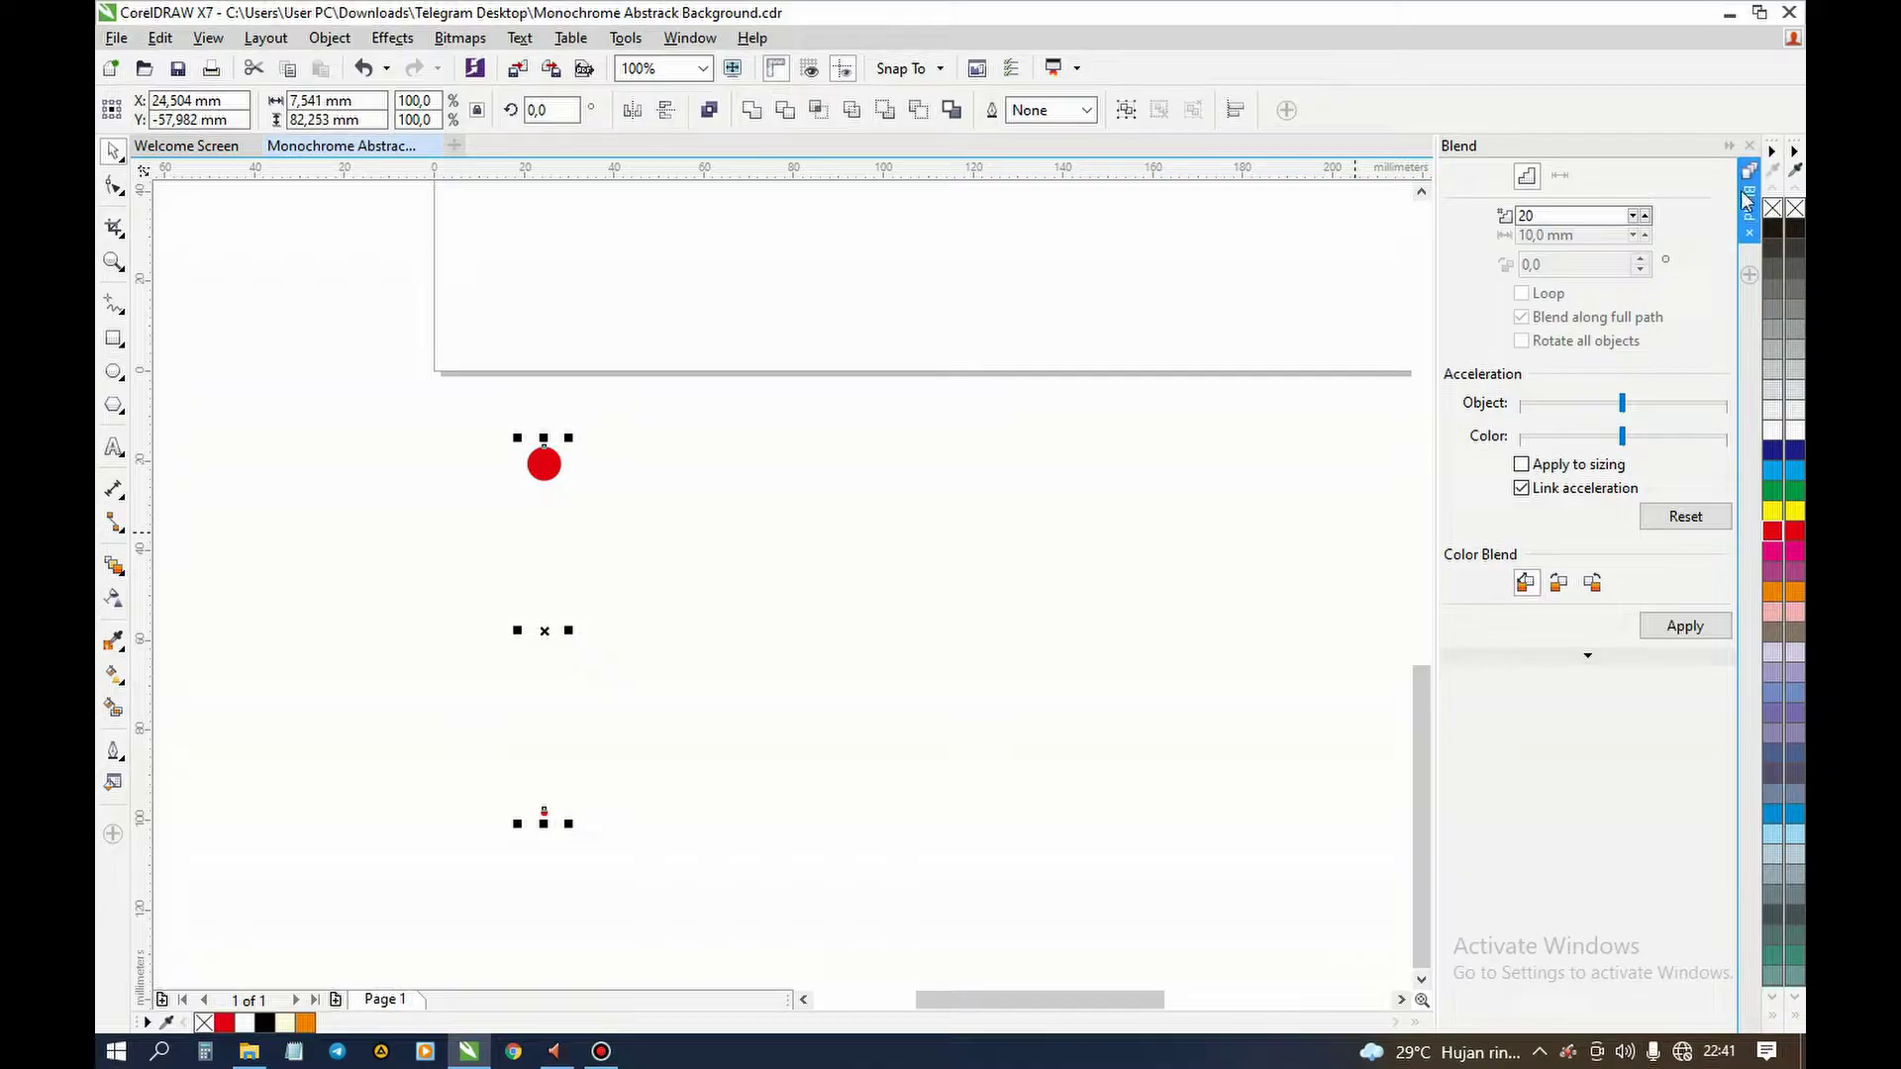
- Apply a 20-step Blend between the large circle and the small dot
left_click(1749, 147)
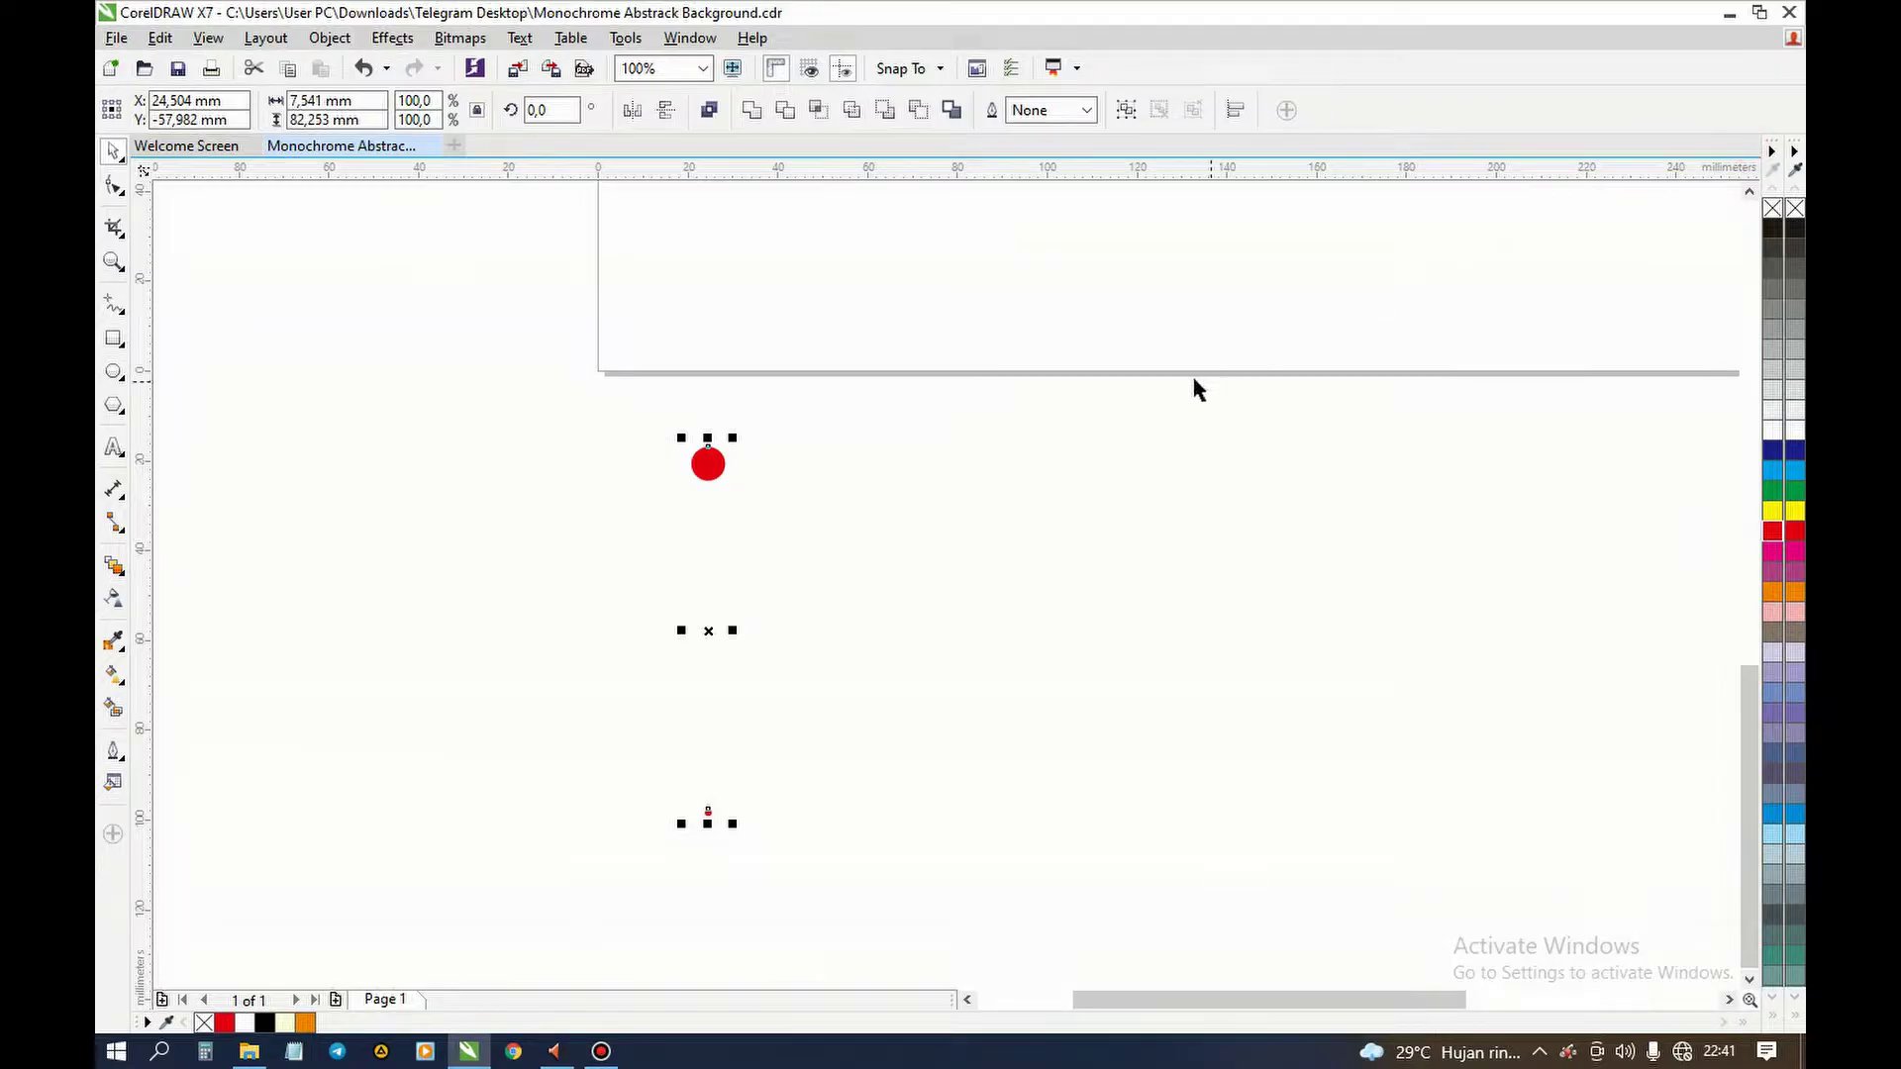
left_click(394, 41)
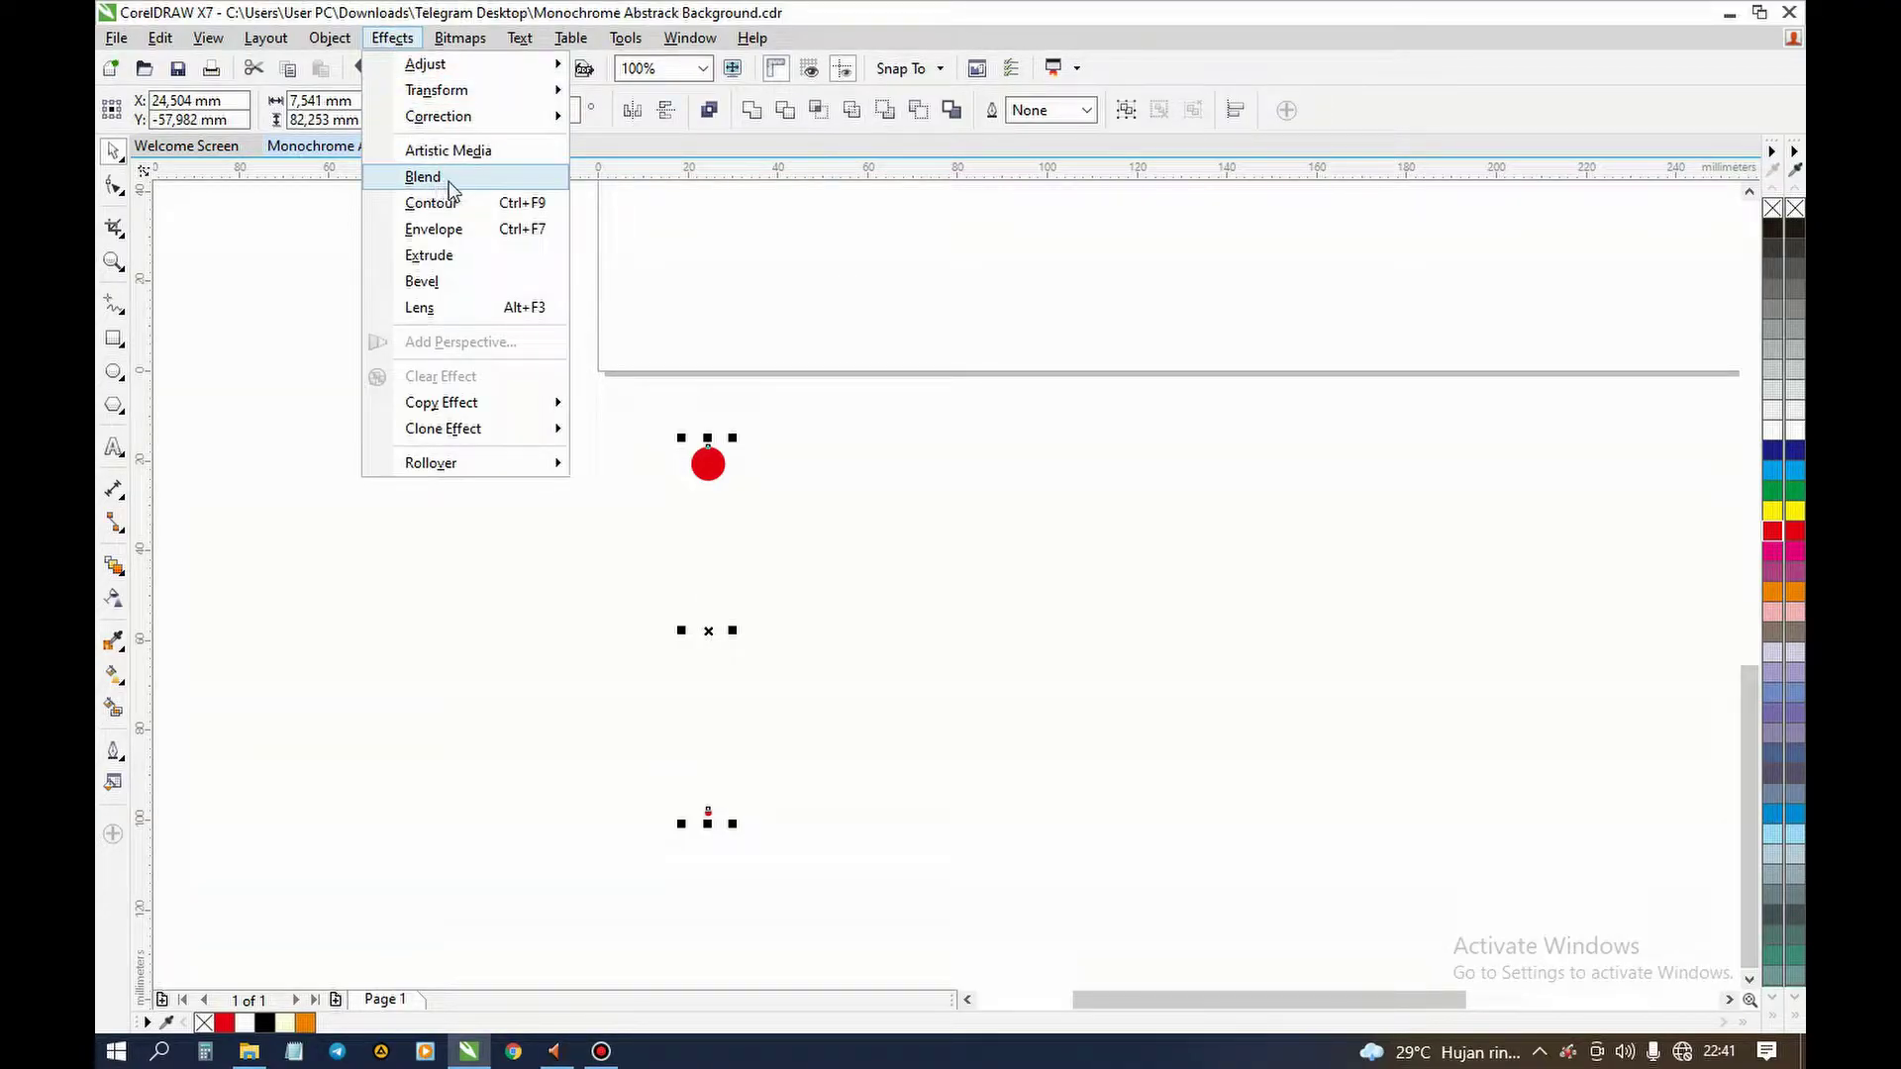
left_click(423, 177)
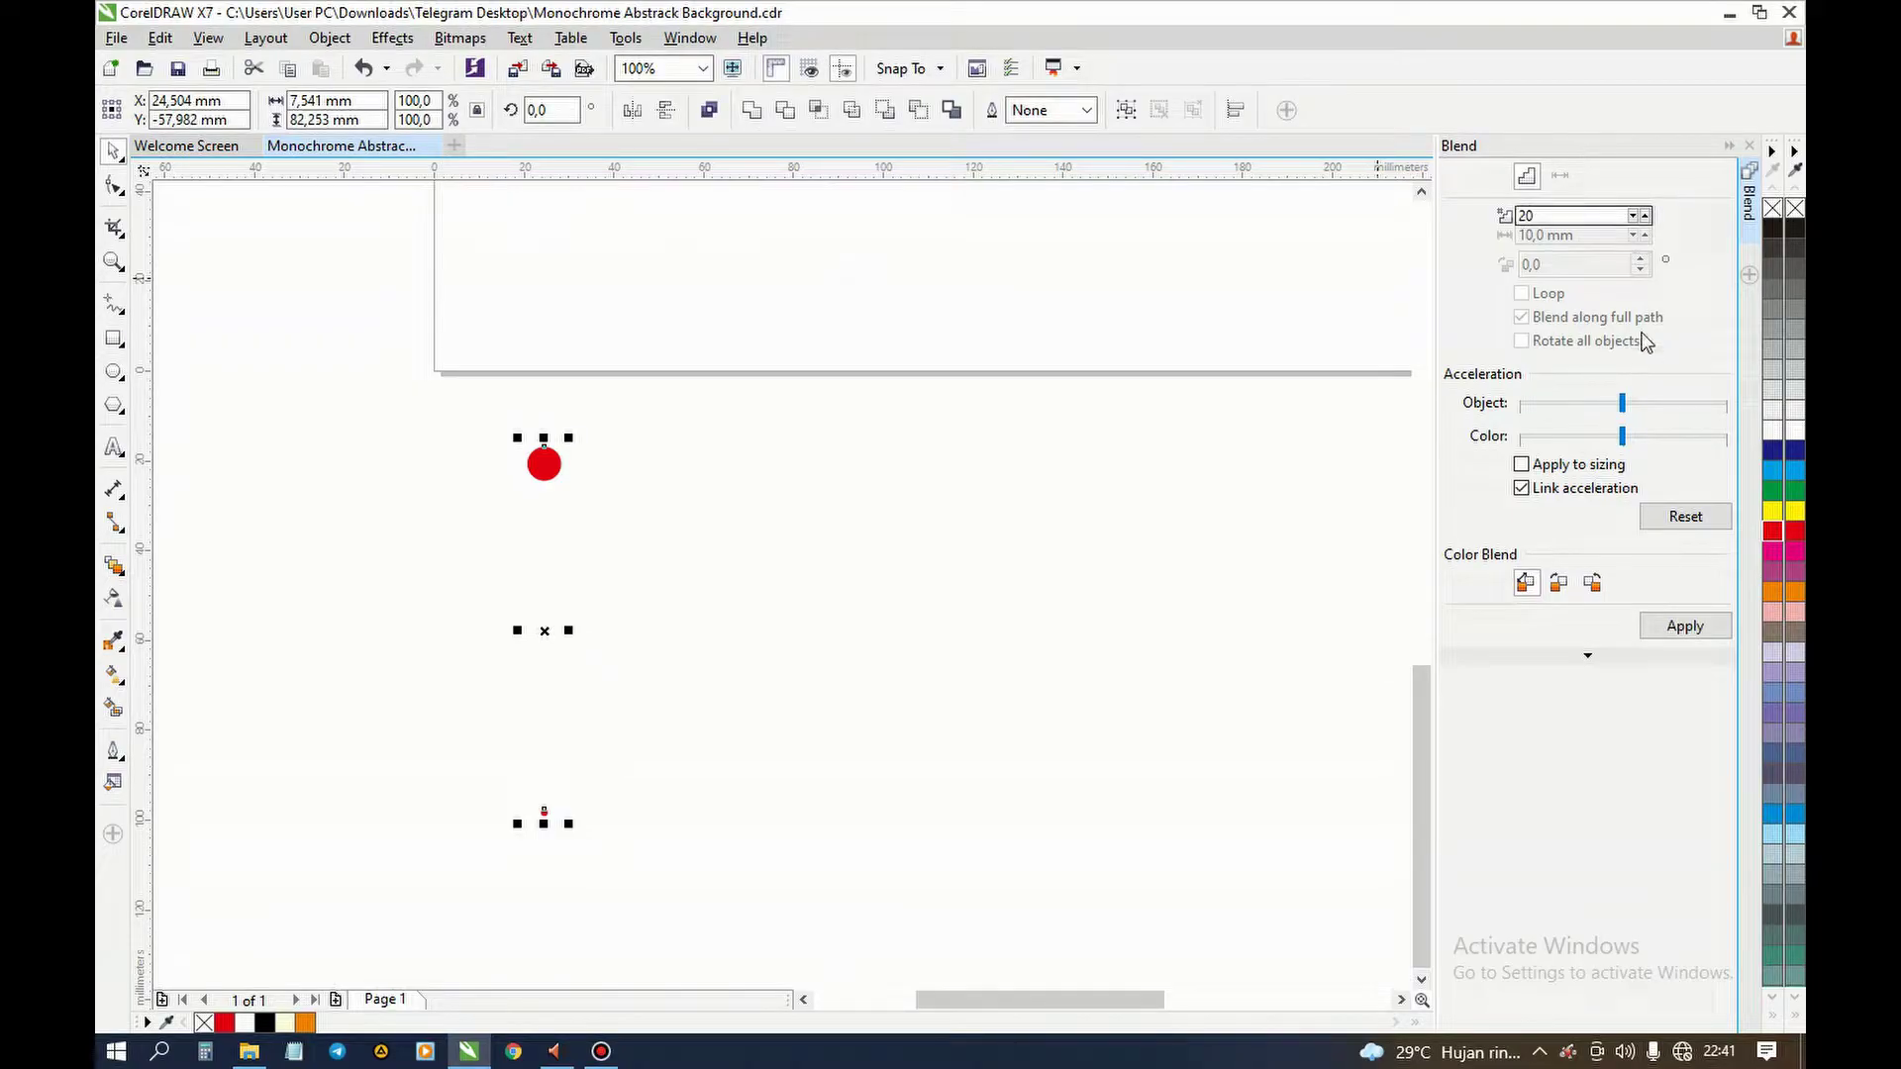
left_click(967, 436)
left_click_drag(336, 306, 713, 888)
left_click(1689, 632)
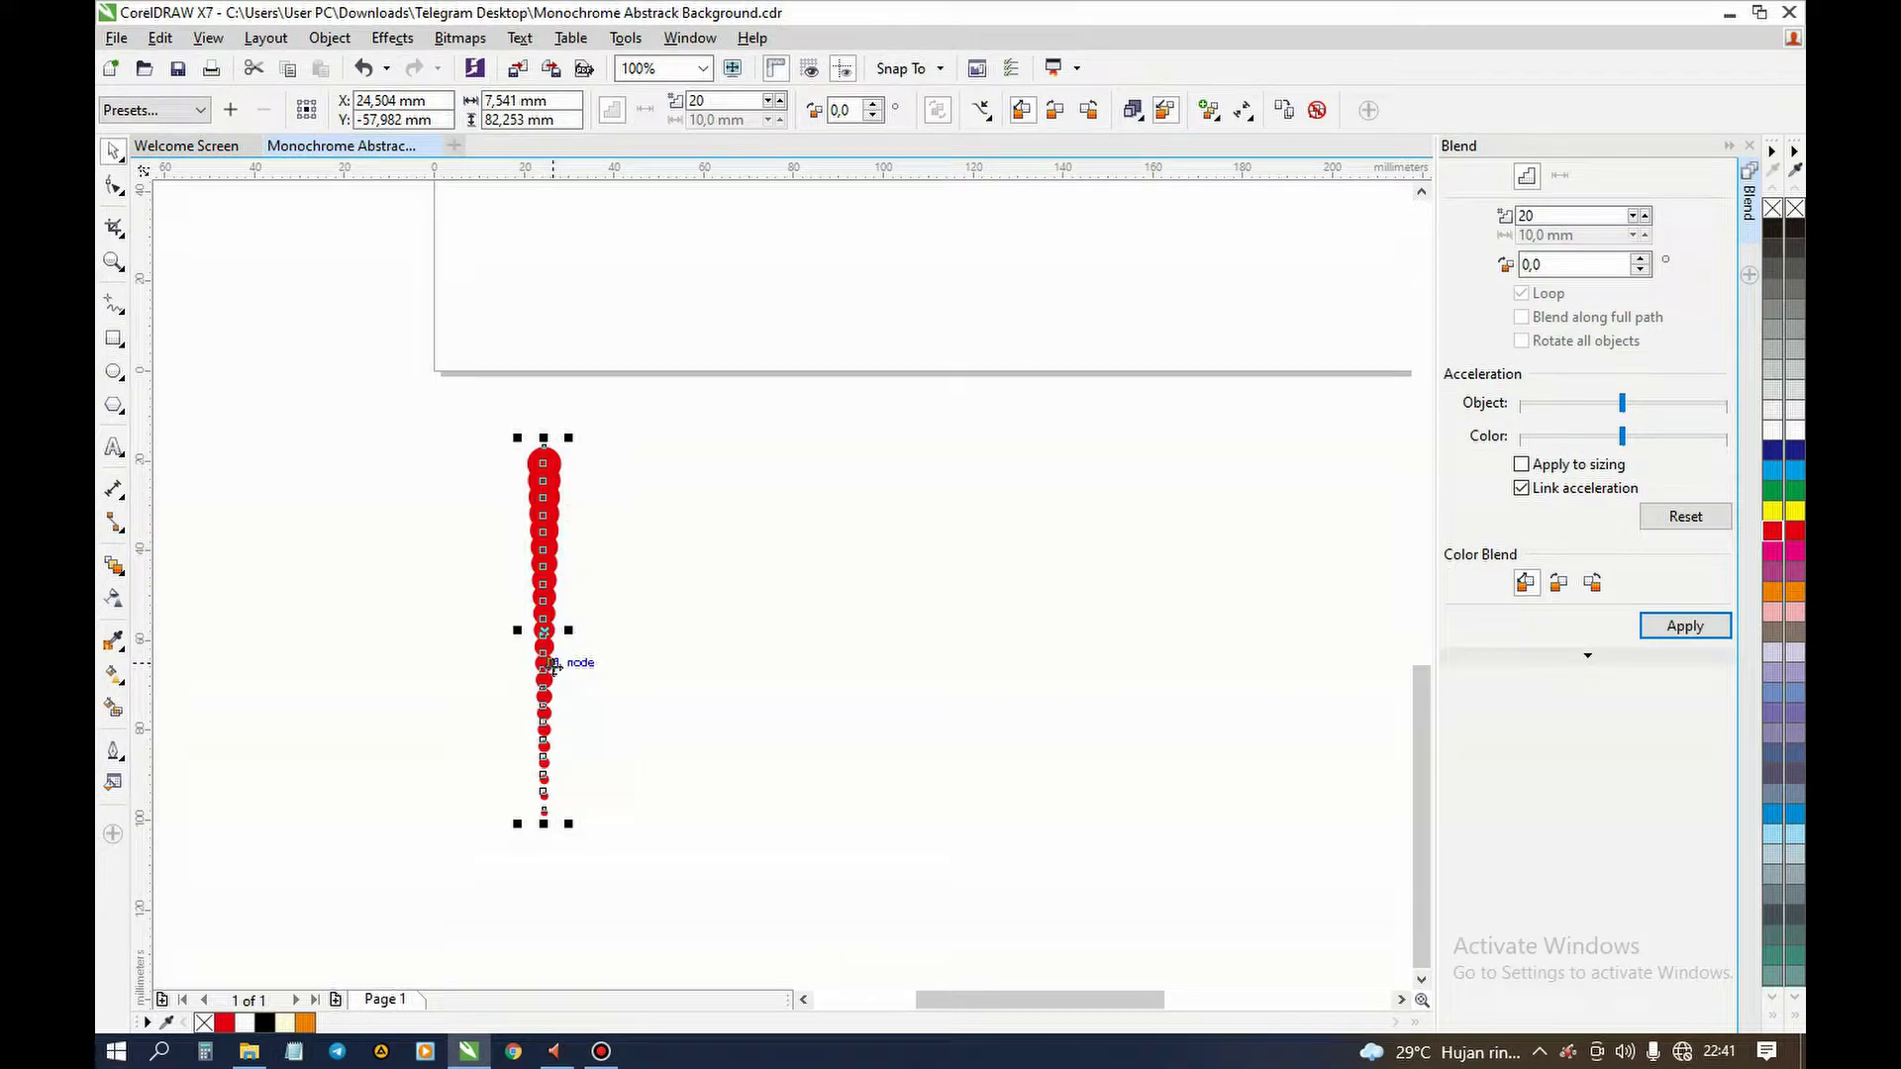
scroll(570, 555, "up", 1)
scroll(565, 628, "down", 1)
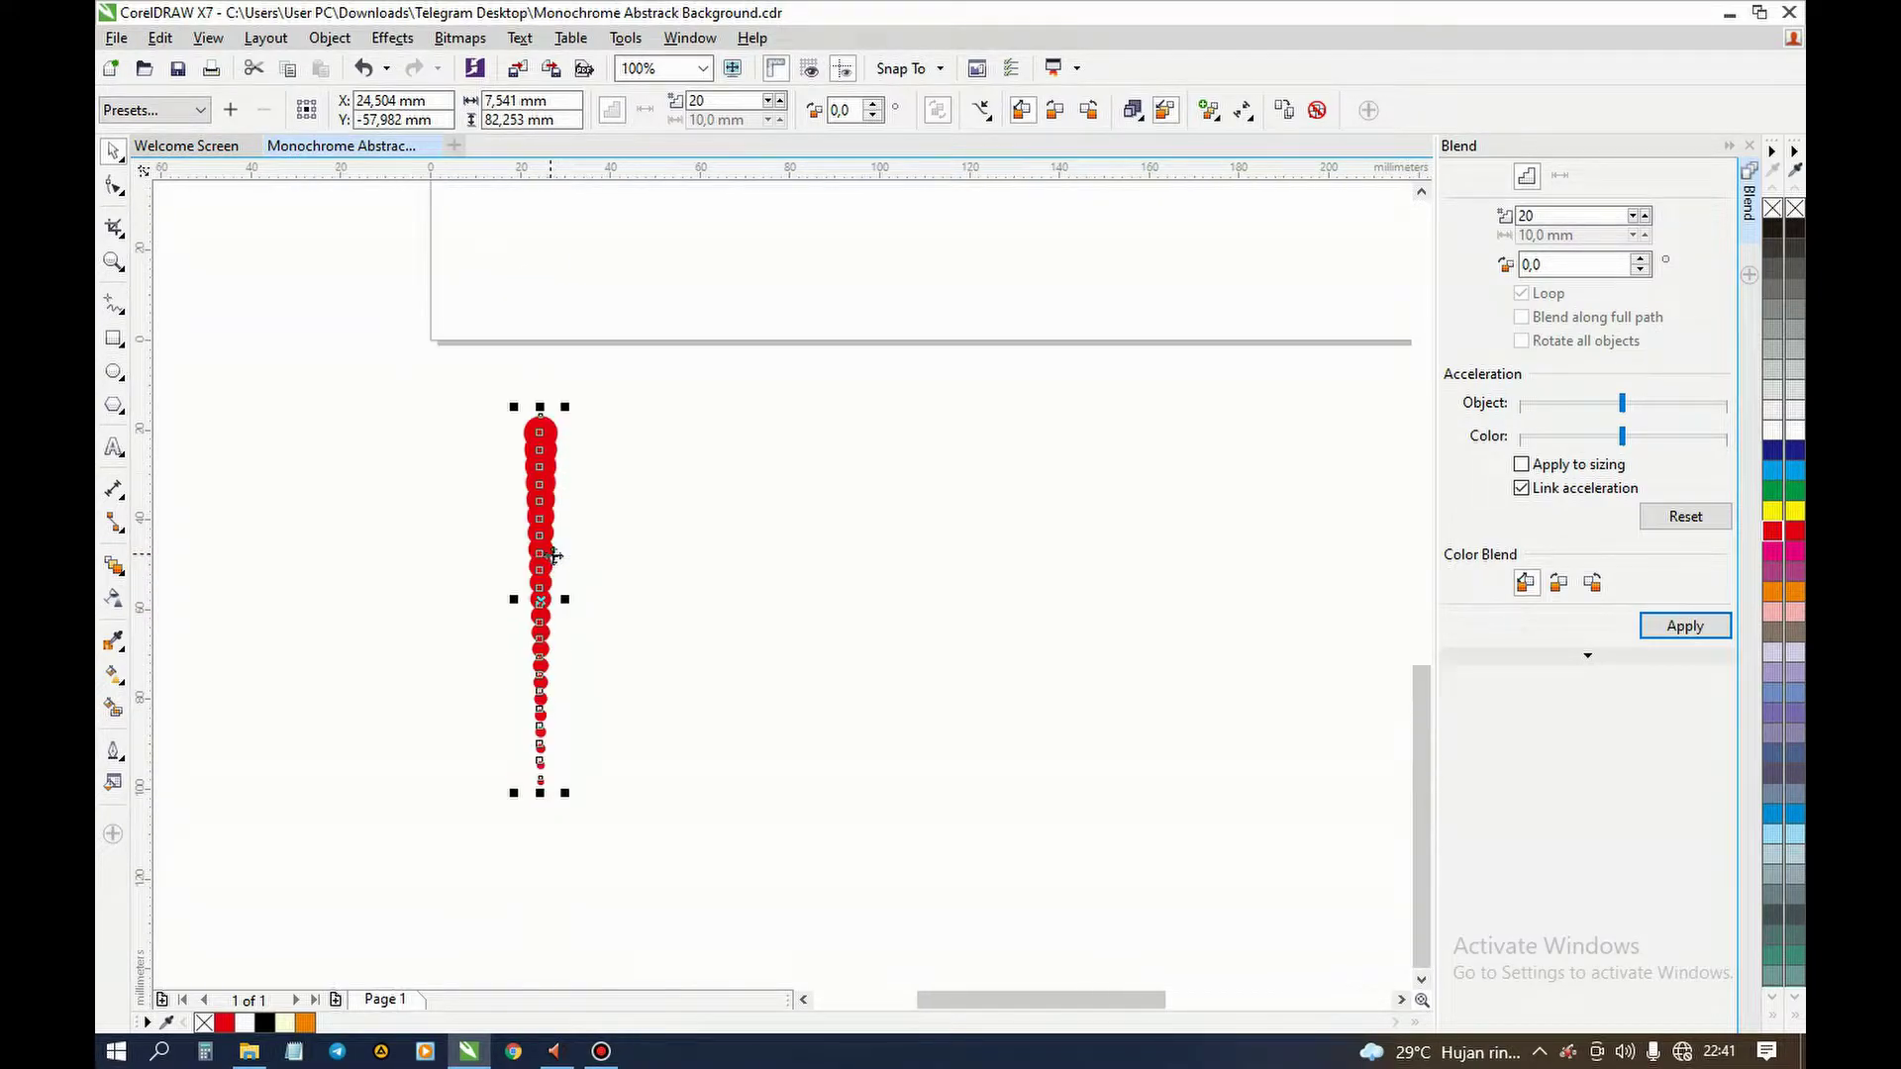
- Reduce the vertical circle blend to 10 steps
left_click(1632, 216)
left_click(1632, 215)
left_click(1632, 216)
left_click(1632, 215)
left_click(1633, 219)
left_click(1632, 219)
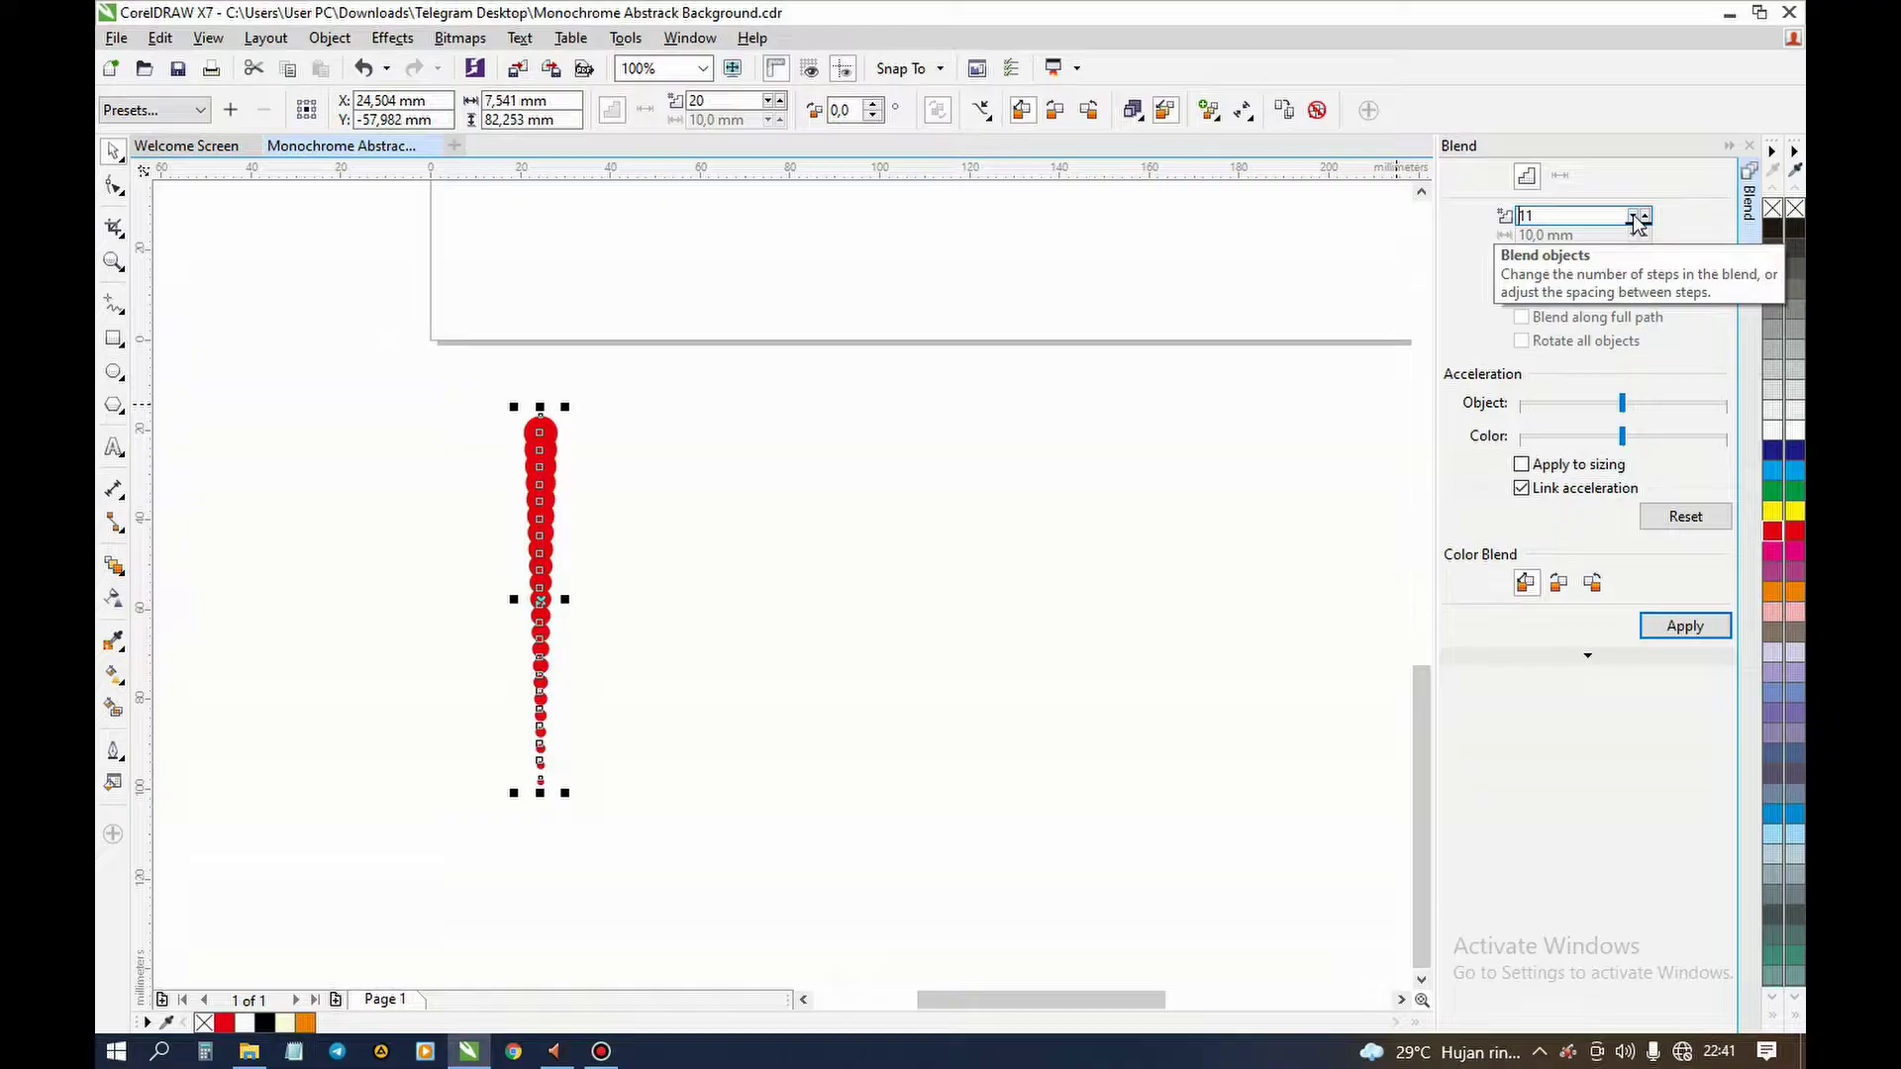
left_click(1632, 218)
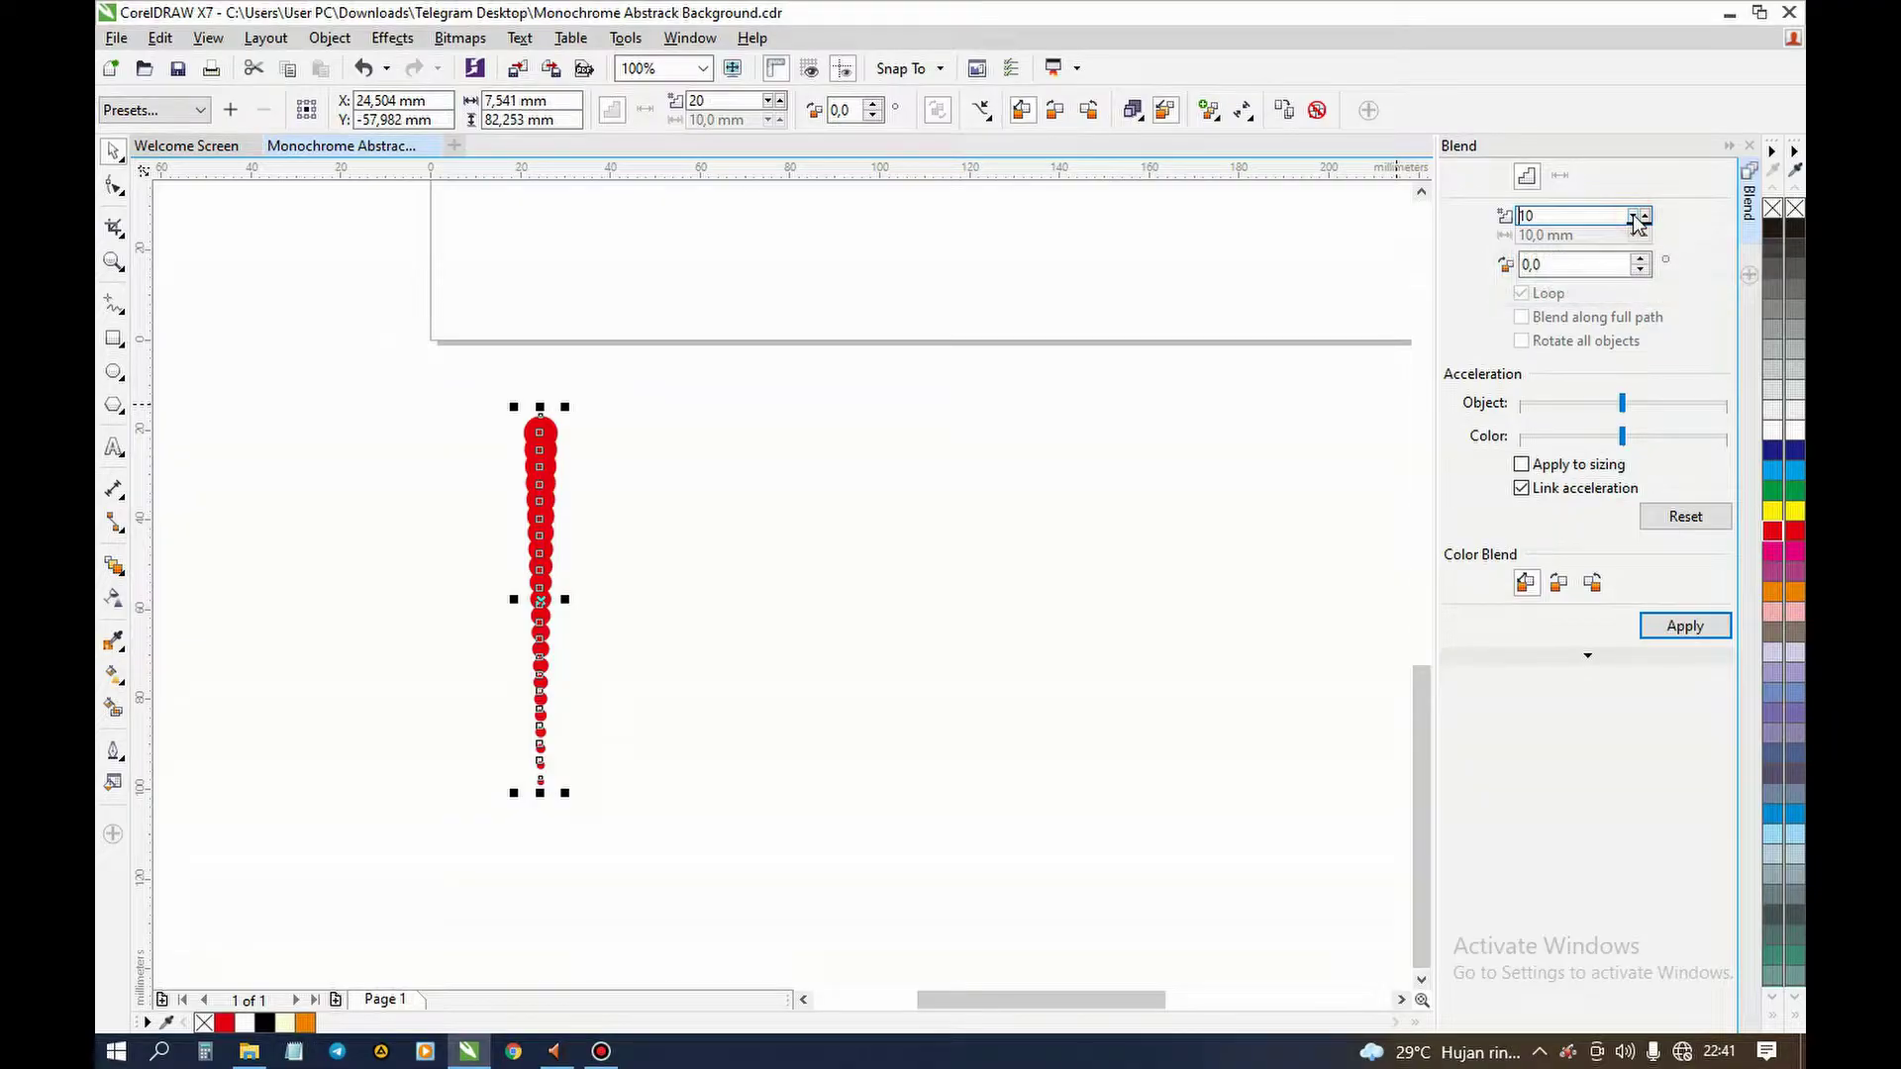
left_click(1682, 626)
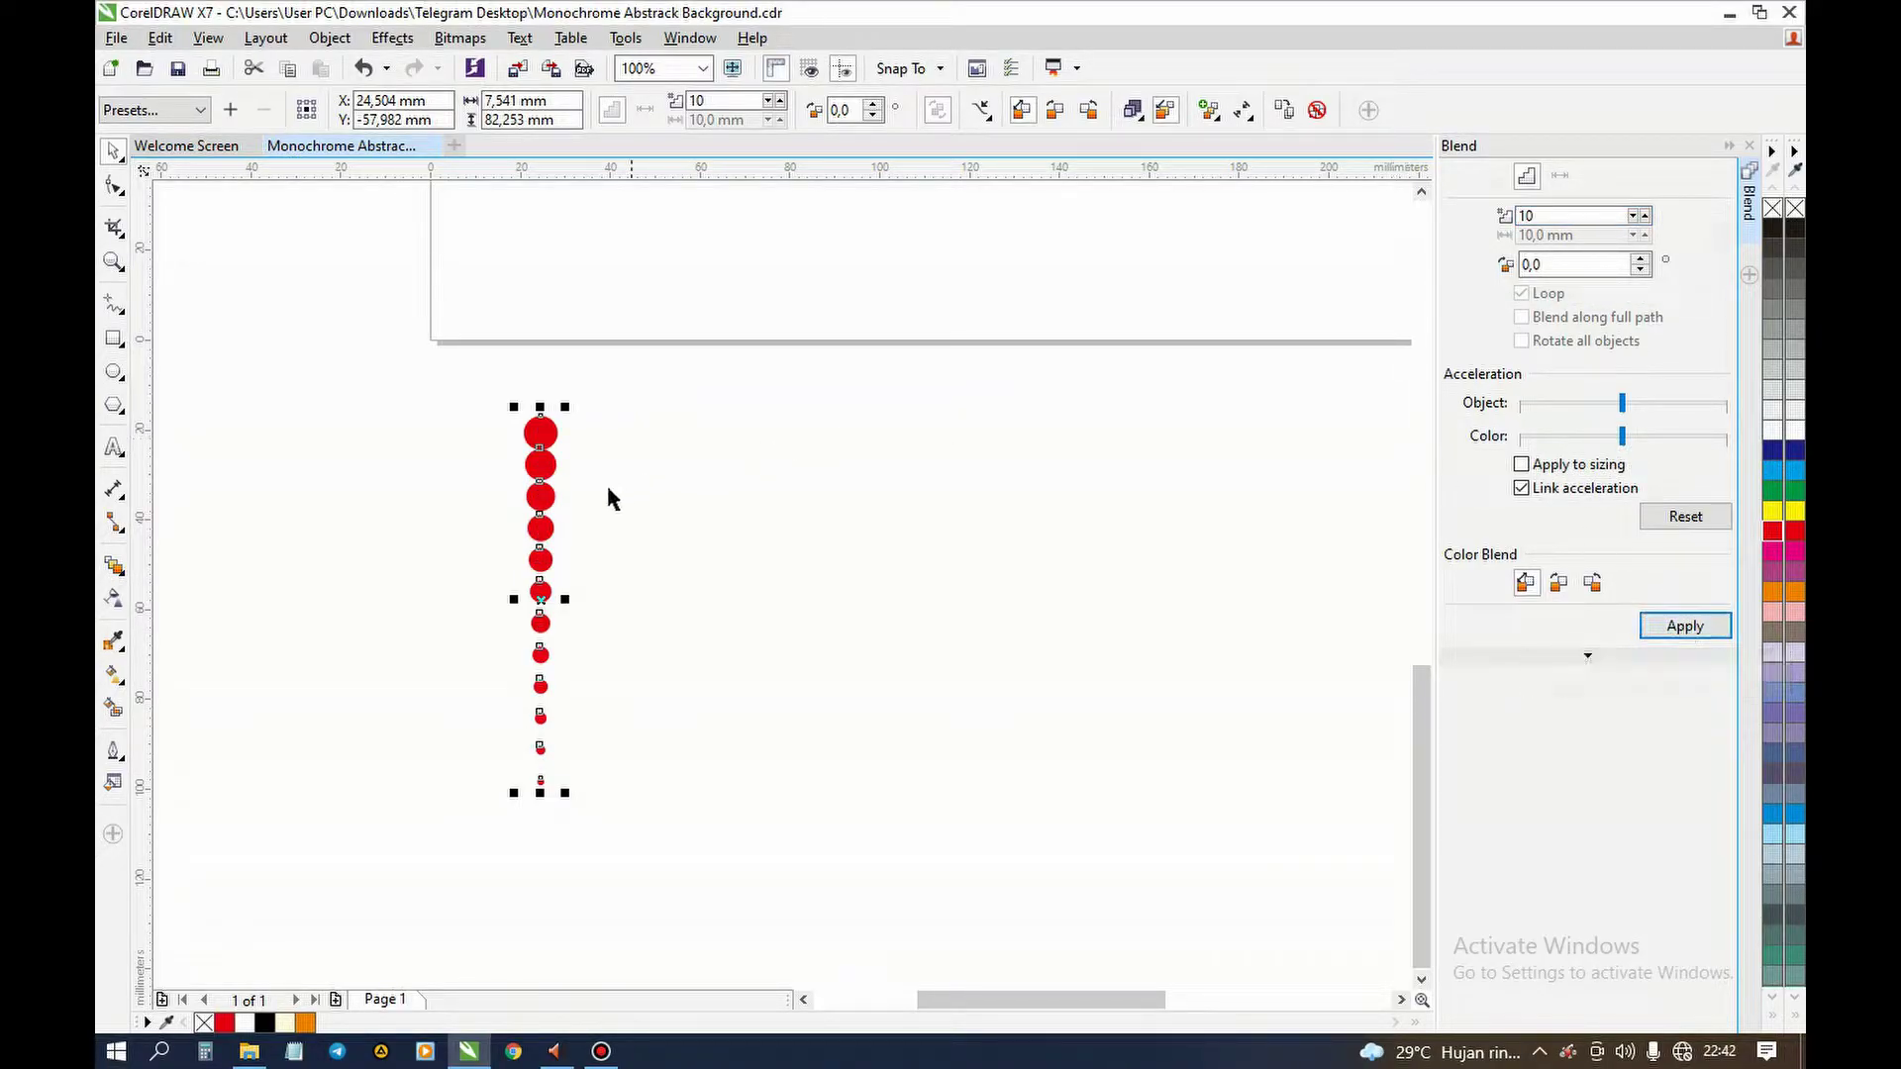
- Set the vertical circle blend to 8 steps and apply it
scroll(571, 492, "up", 1)
scroll(572, 500, "down", 1)
double_click(1564, 216)
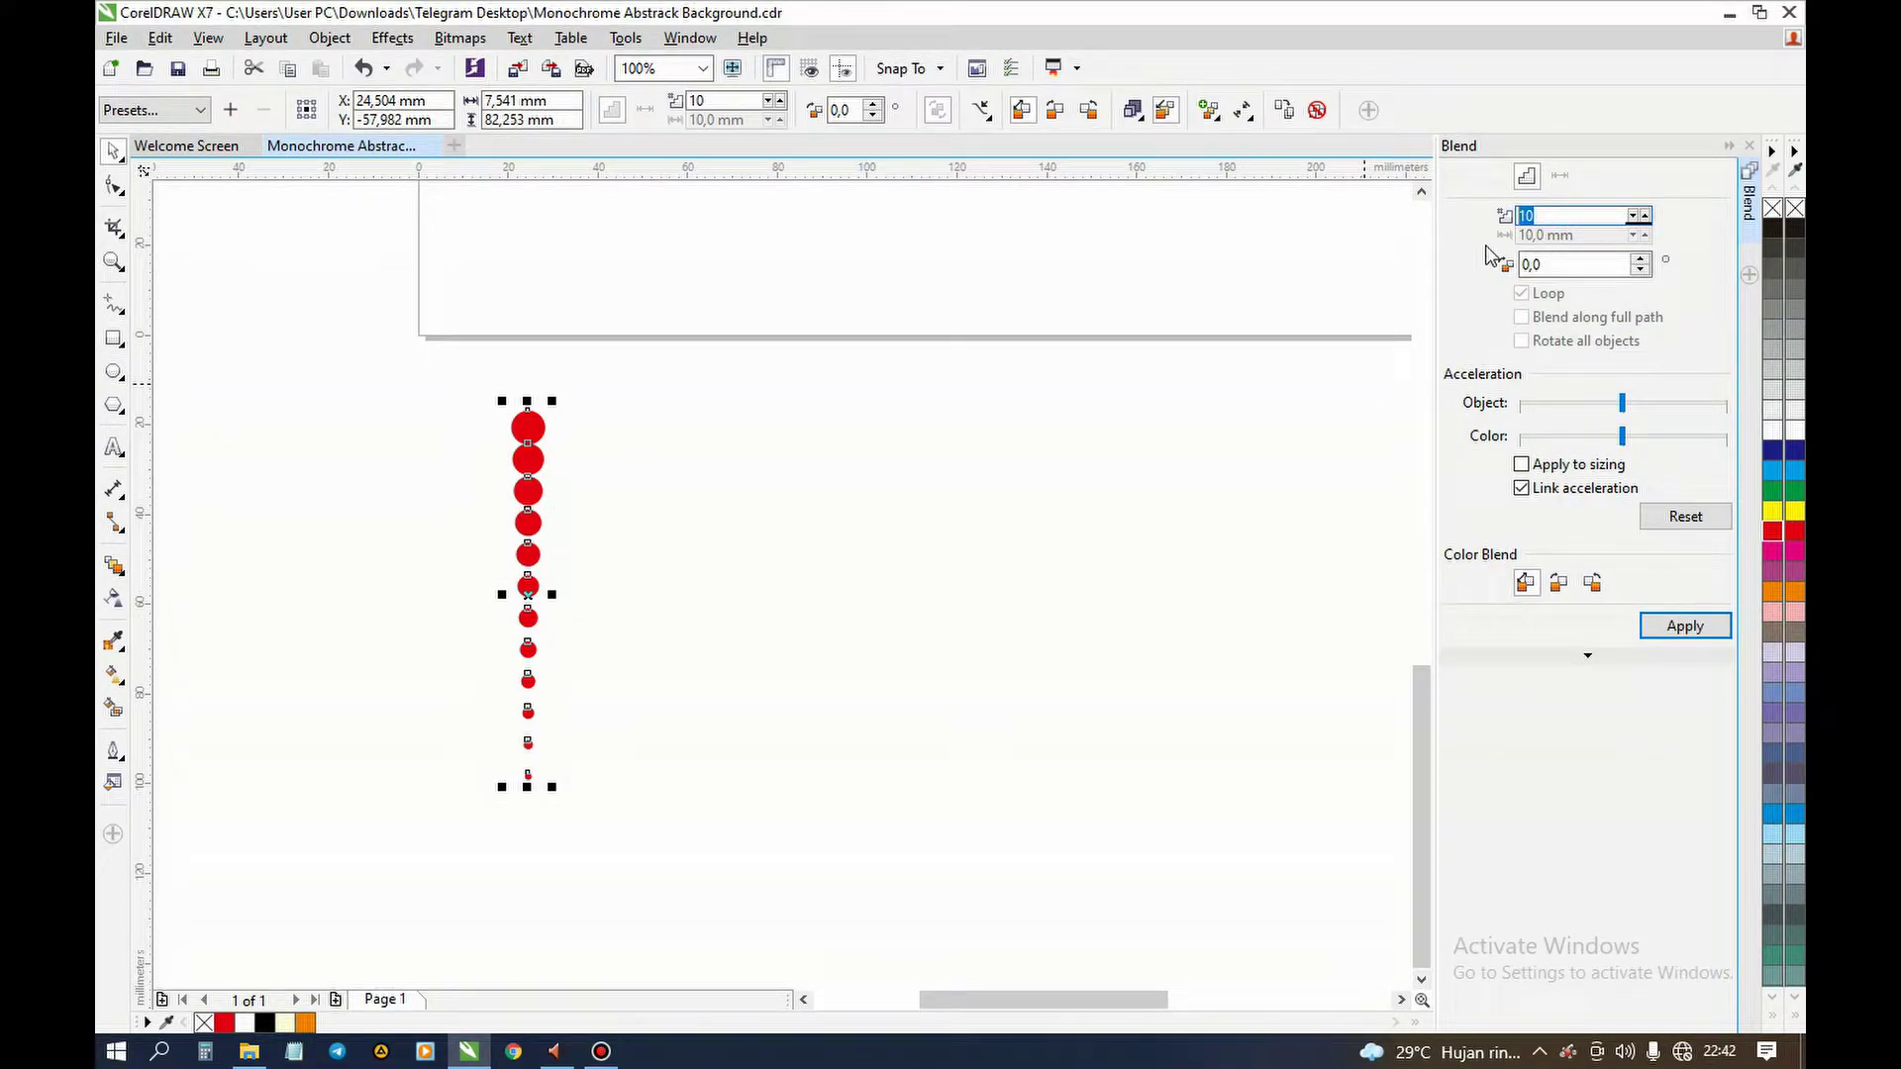
type("8")
left_click(1703, 626)
- Break the blend apart from its end circles and undo the trial move
left_click(649, 558)
left_click(528, 466)
left_click(610, 515)
left_click_drag(523, 516, 629, 580)
key("ctrl+z")
scroll(550, 514, "down", 1)
scroll(552, 516, "up", 1)
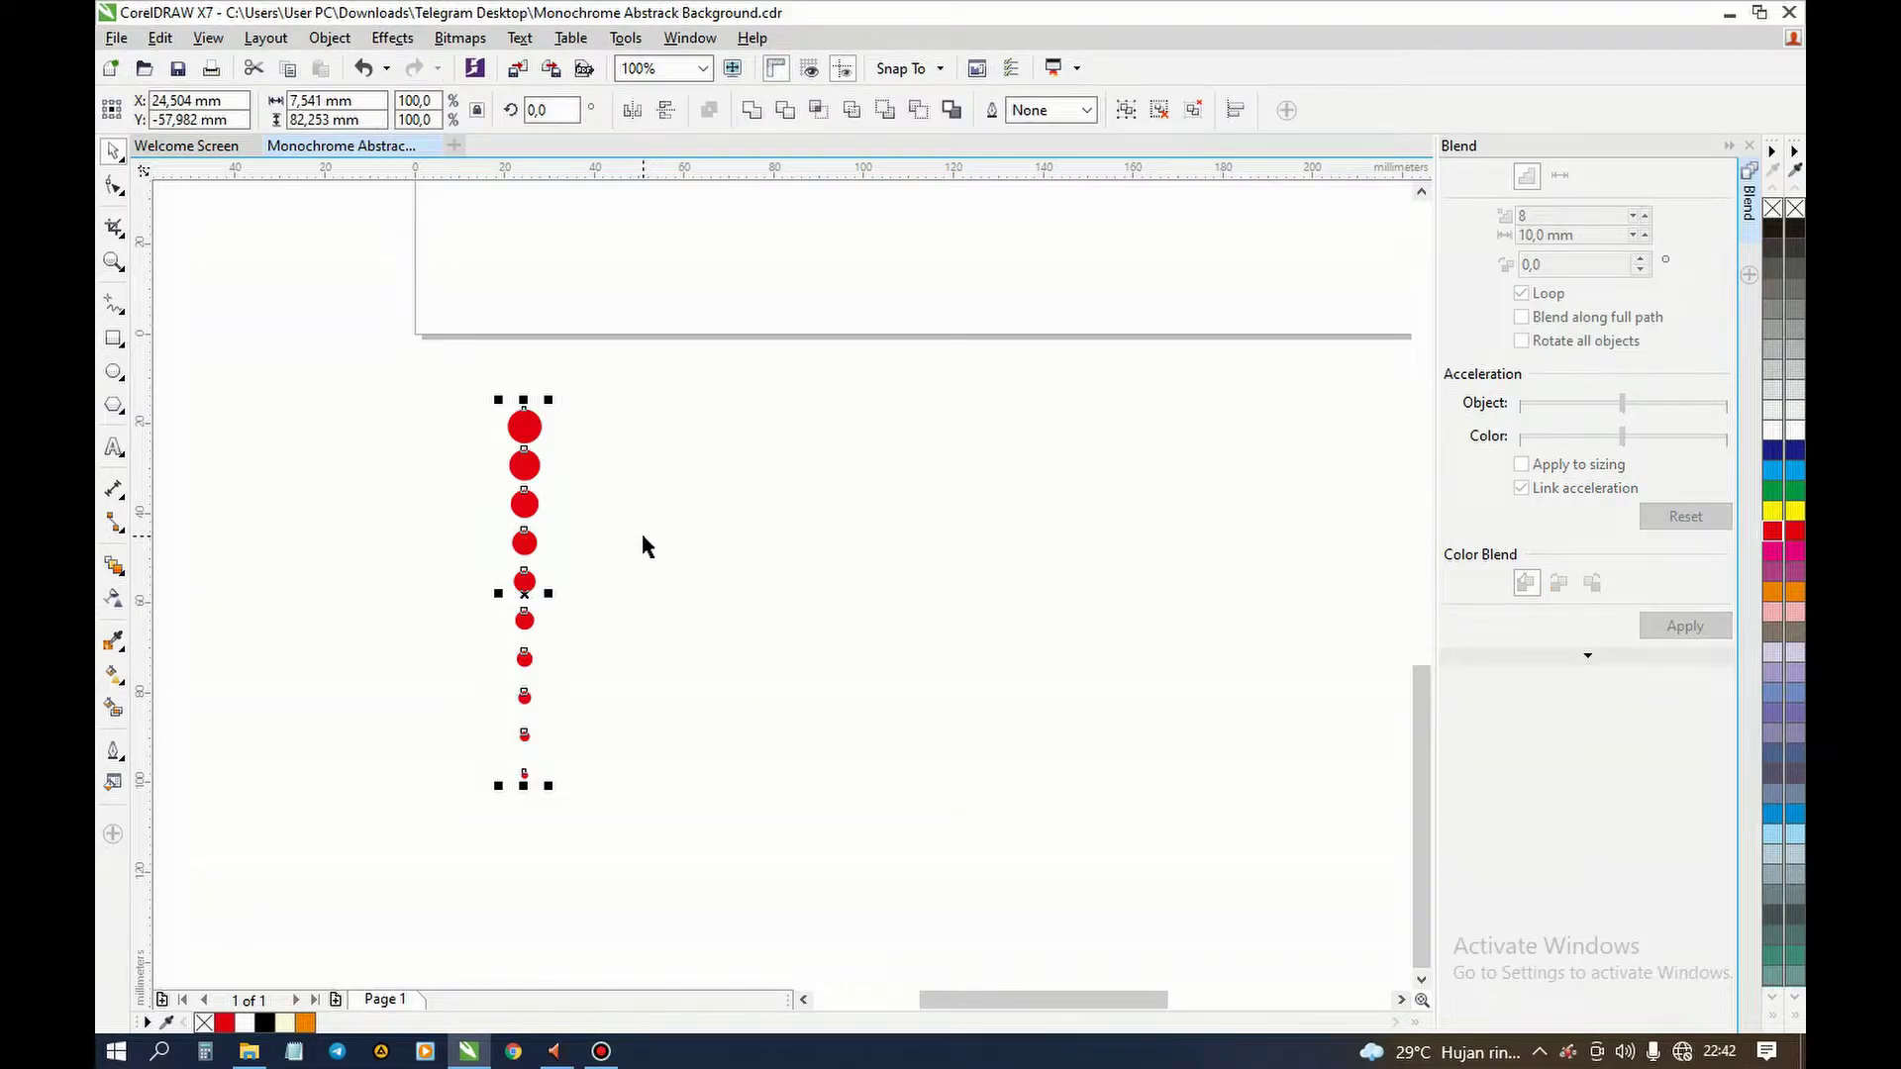
- Ungroup the intermediate circles into individual objects and undo the trial moves
left_click(651, 594)
left_click(538, 551)
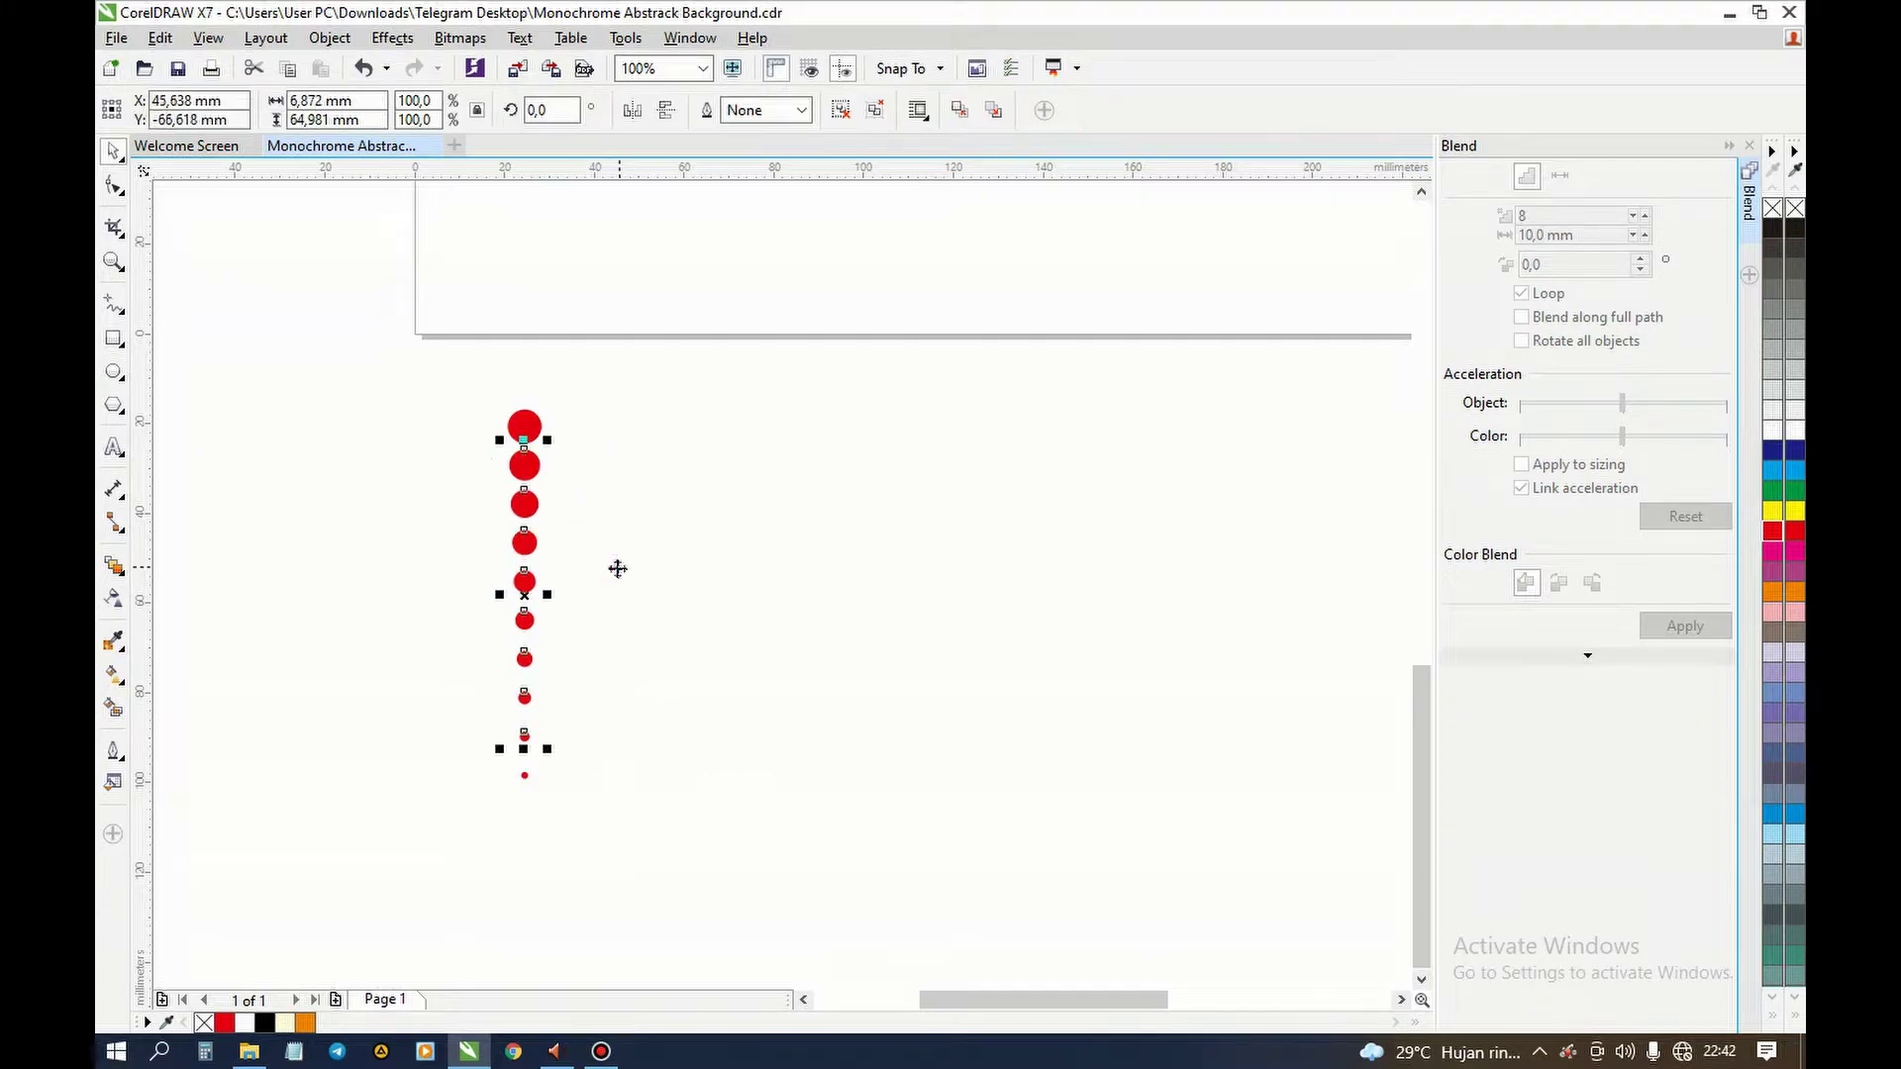
left_click(842, 477)
left_click_drag(525, 504, 587, 531)
key("ctrl+z")
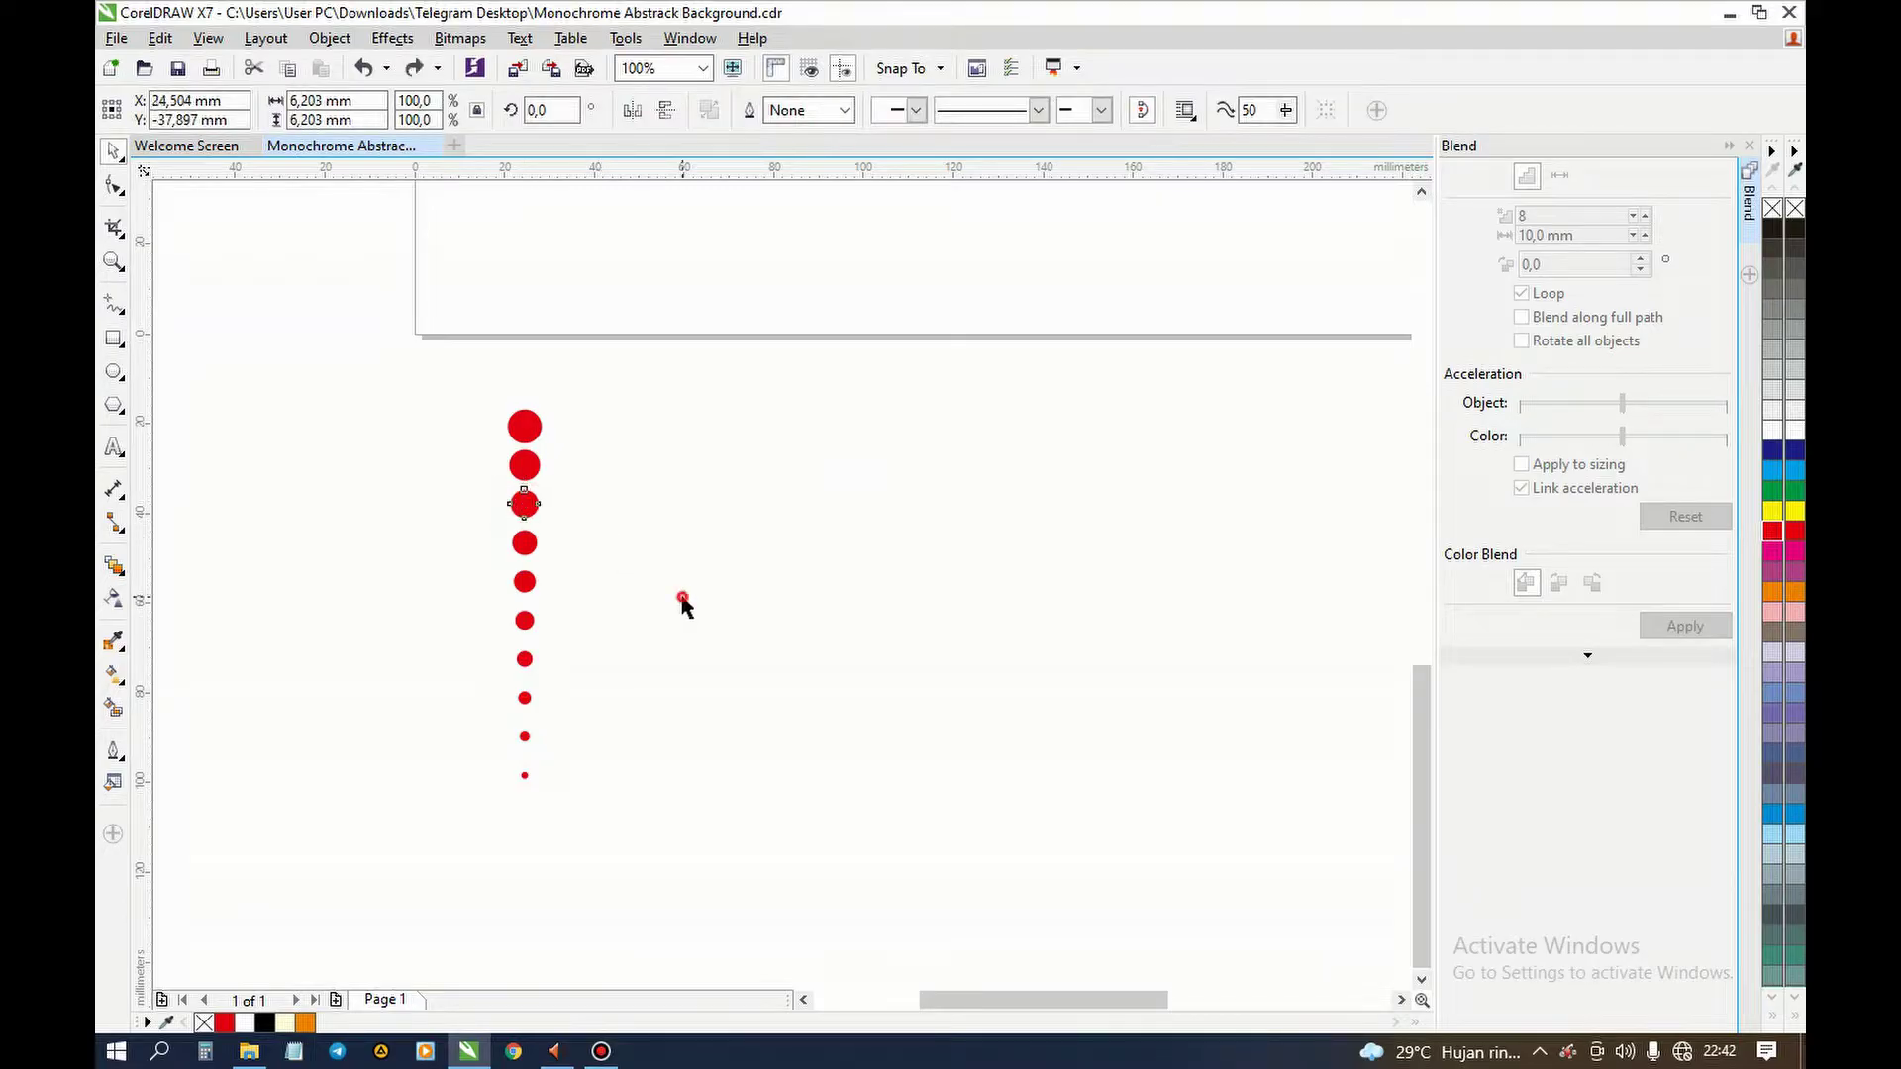
left_click(683, 599)
- Move the whole column of circles about 37 mm straight up so it overlaps the page's lower edge
scroll(539, 590, "down", 2)
scroll(557, 583, "up", 1)
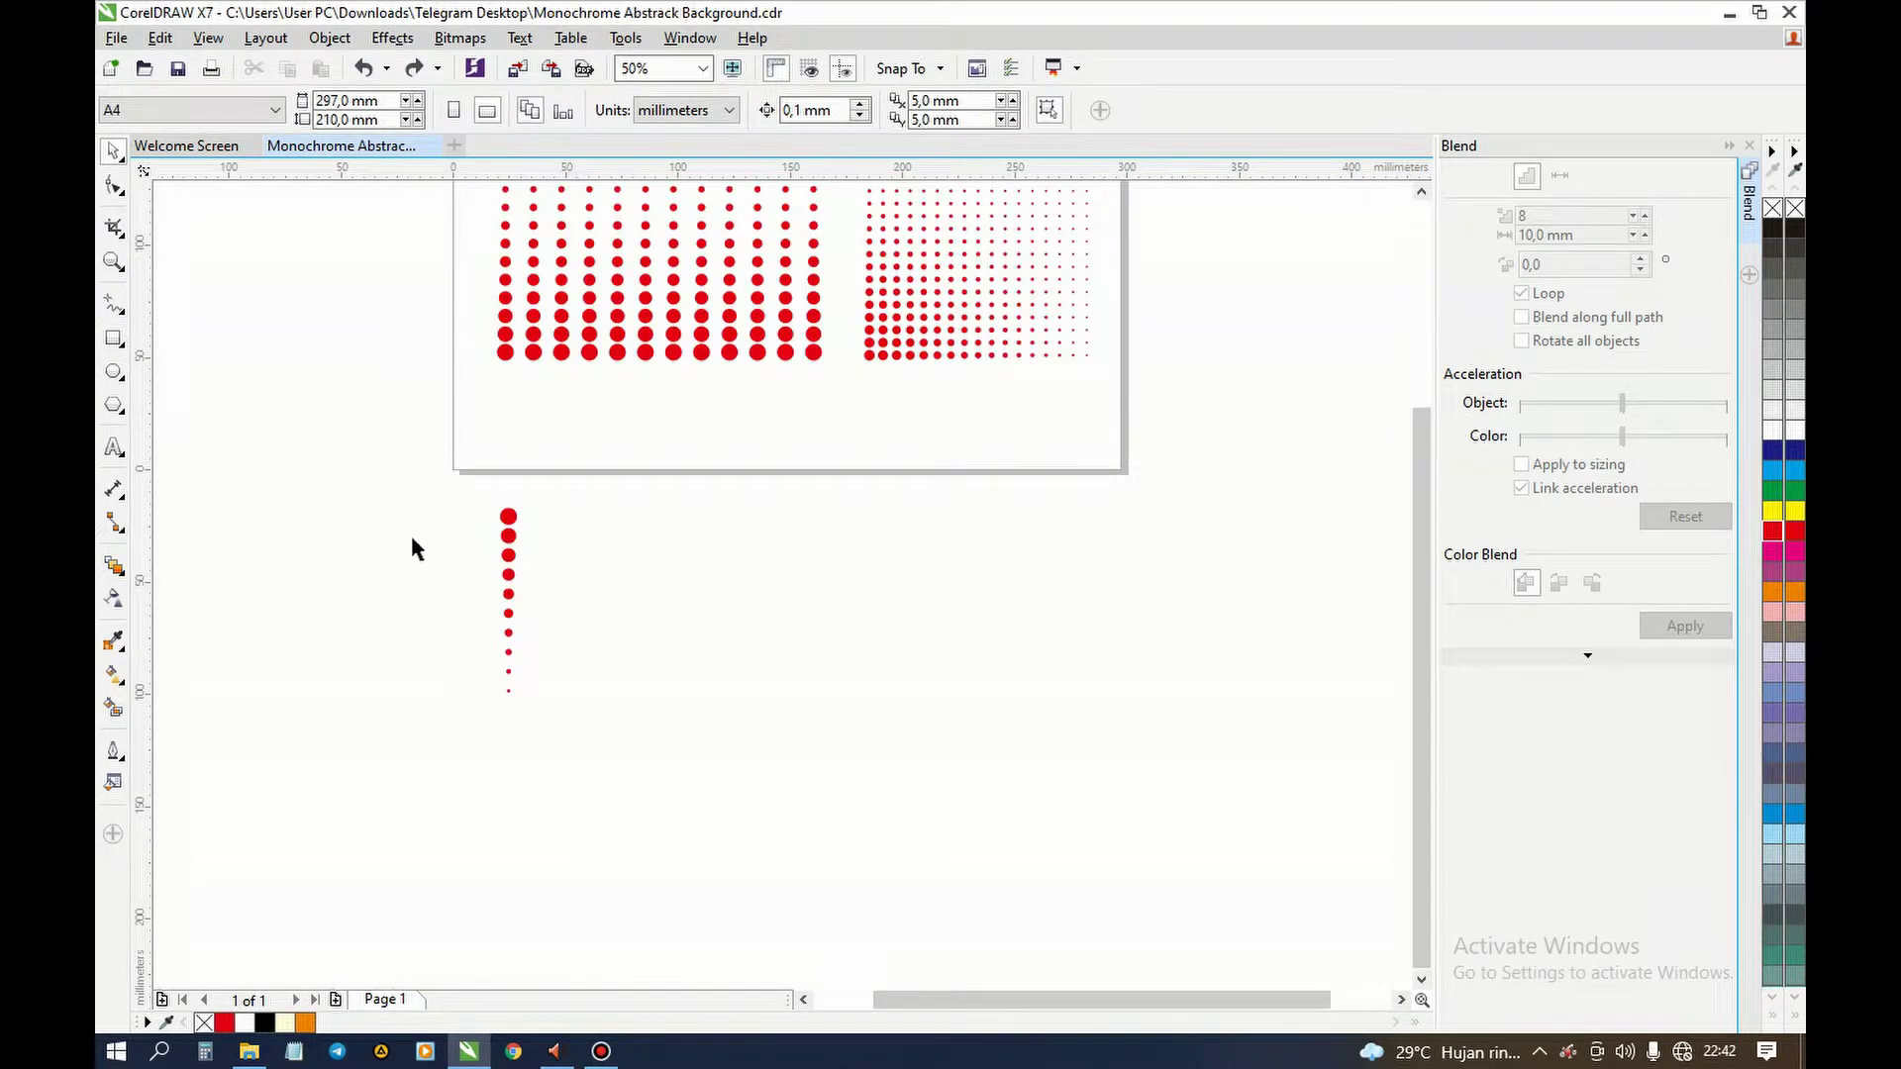
scroll(526, 546, "up", 1)
scroll(522, 562, "down", 2)
scroll(497, 574, "up", 2)
scroll(505, 569, "down", 2)
scroll(525, 524, "up", 1)
left_click_drag(336, 522, 623, 894)
left_click_drag(454, 618, 451, 541)
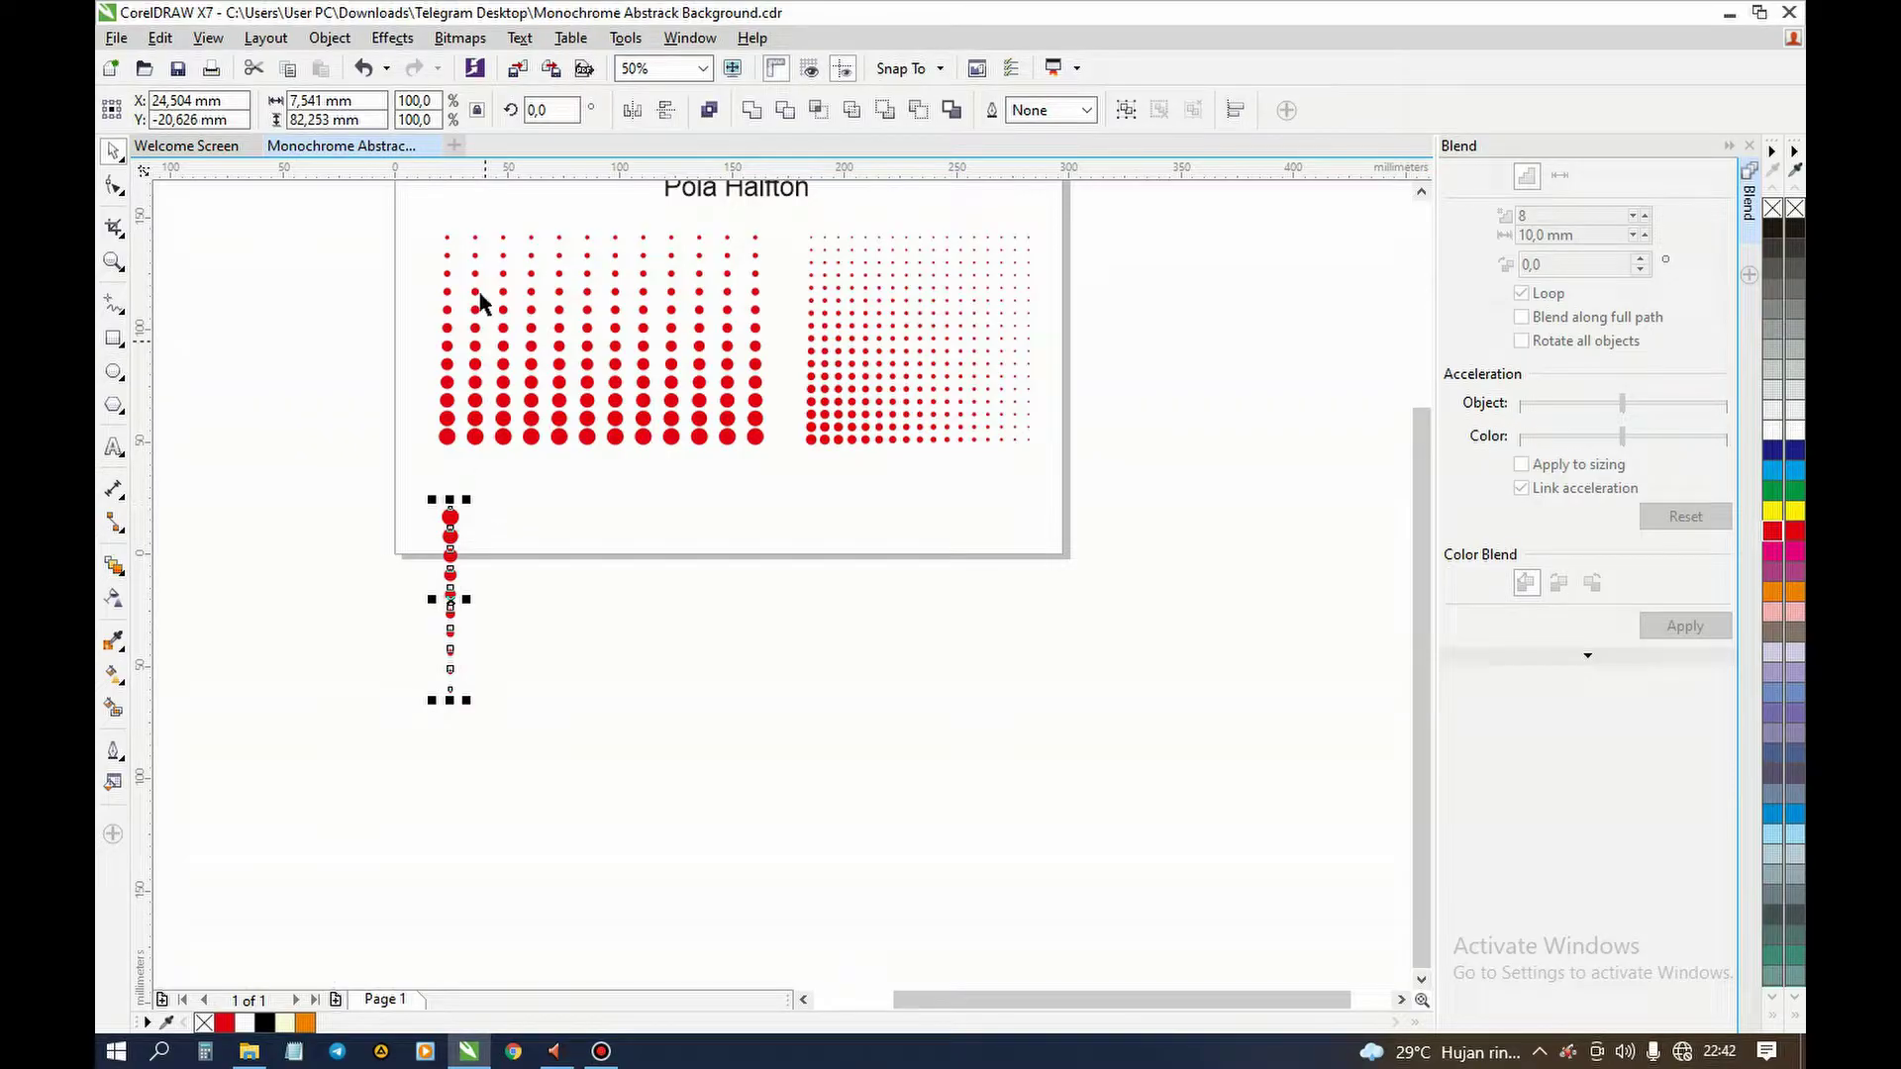
- Place a copy of the circle column about 136 mm to the right at the same height
scroll(475, 561, "up", 2)
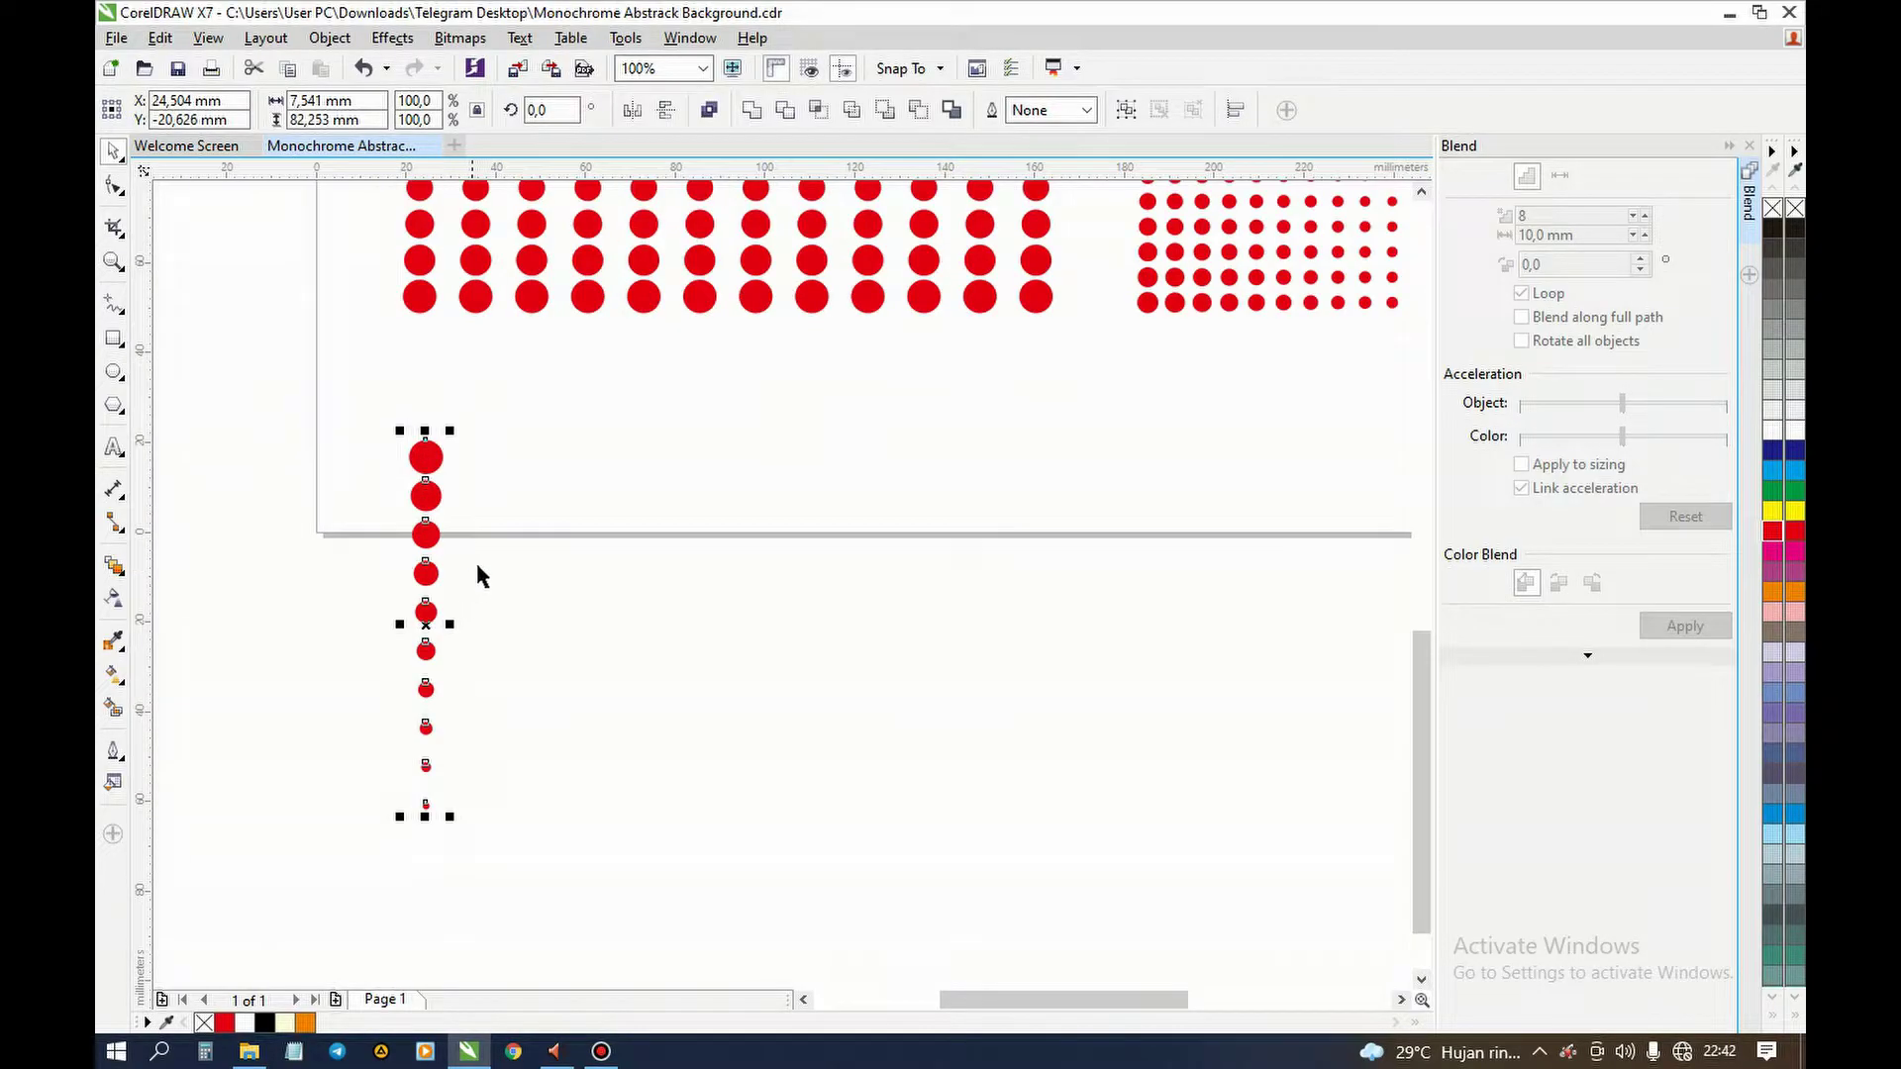
left_click_drag(434, 599, 1039, 603)
key("Delete")
left_click_drag(348, 393, 575, 881)
left_click_drag(425, 626, 1025, 653)
left_click(926, 652)
- Group the circles of each column so that the two columns are separate groups
left_click(436, 498)
left_click_drag(318, 394, 582, 891)
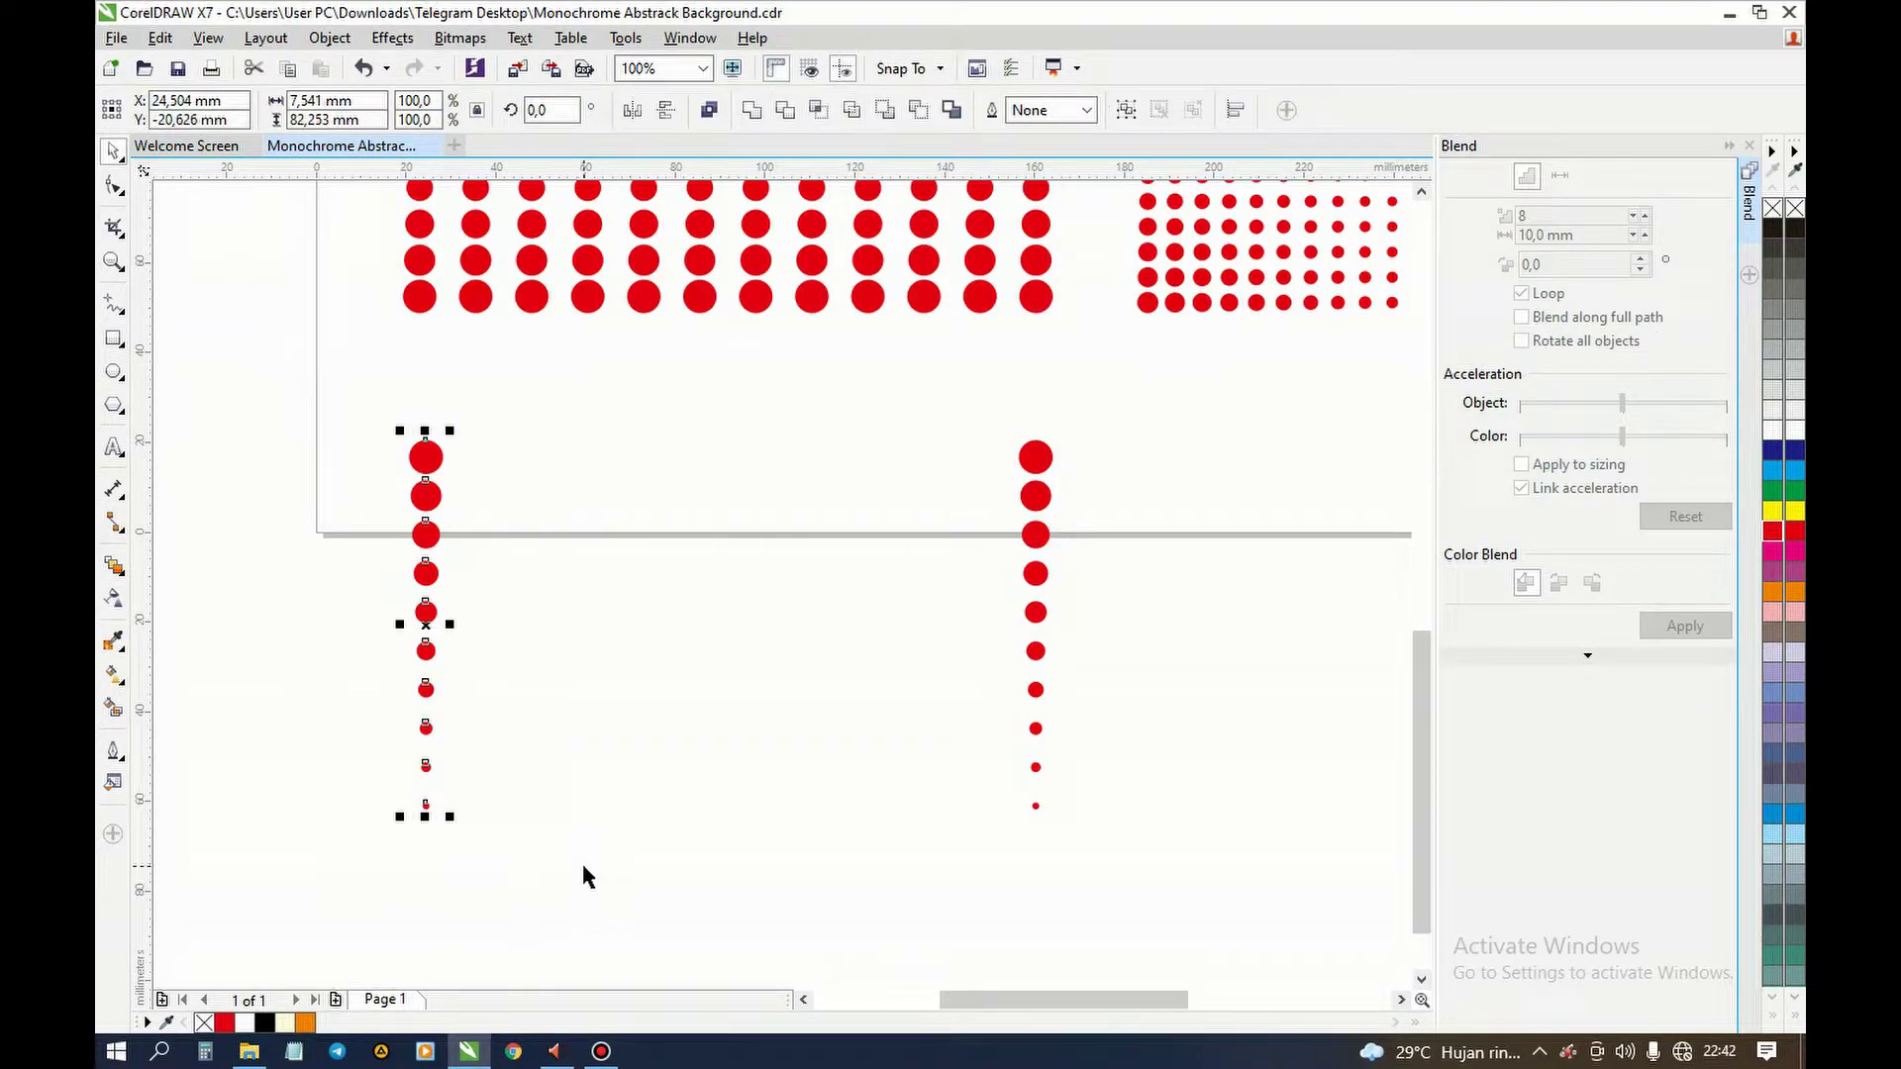
left_click_drag(941, 394, 1208, 864)
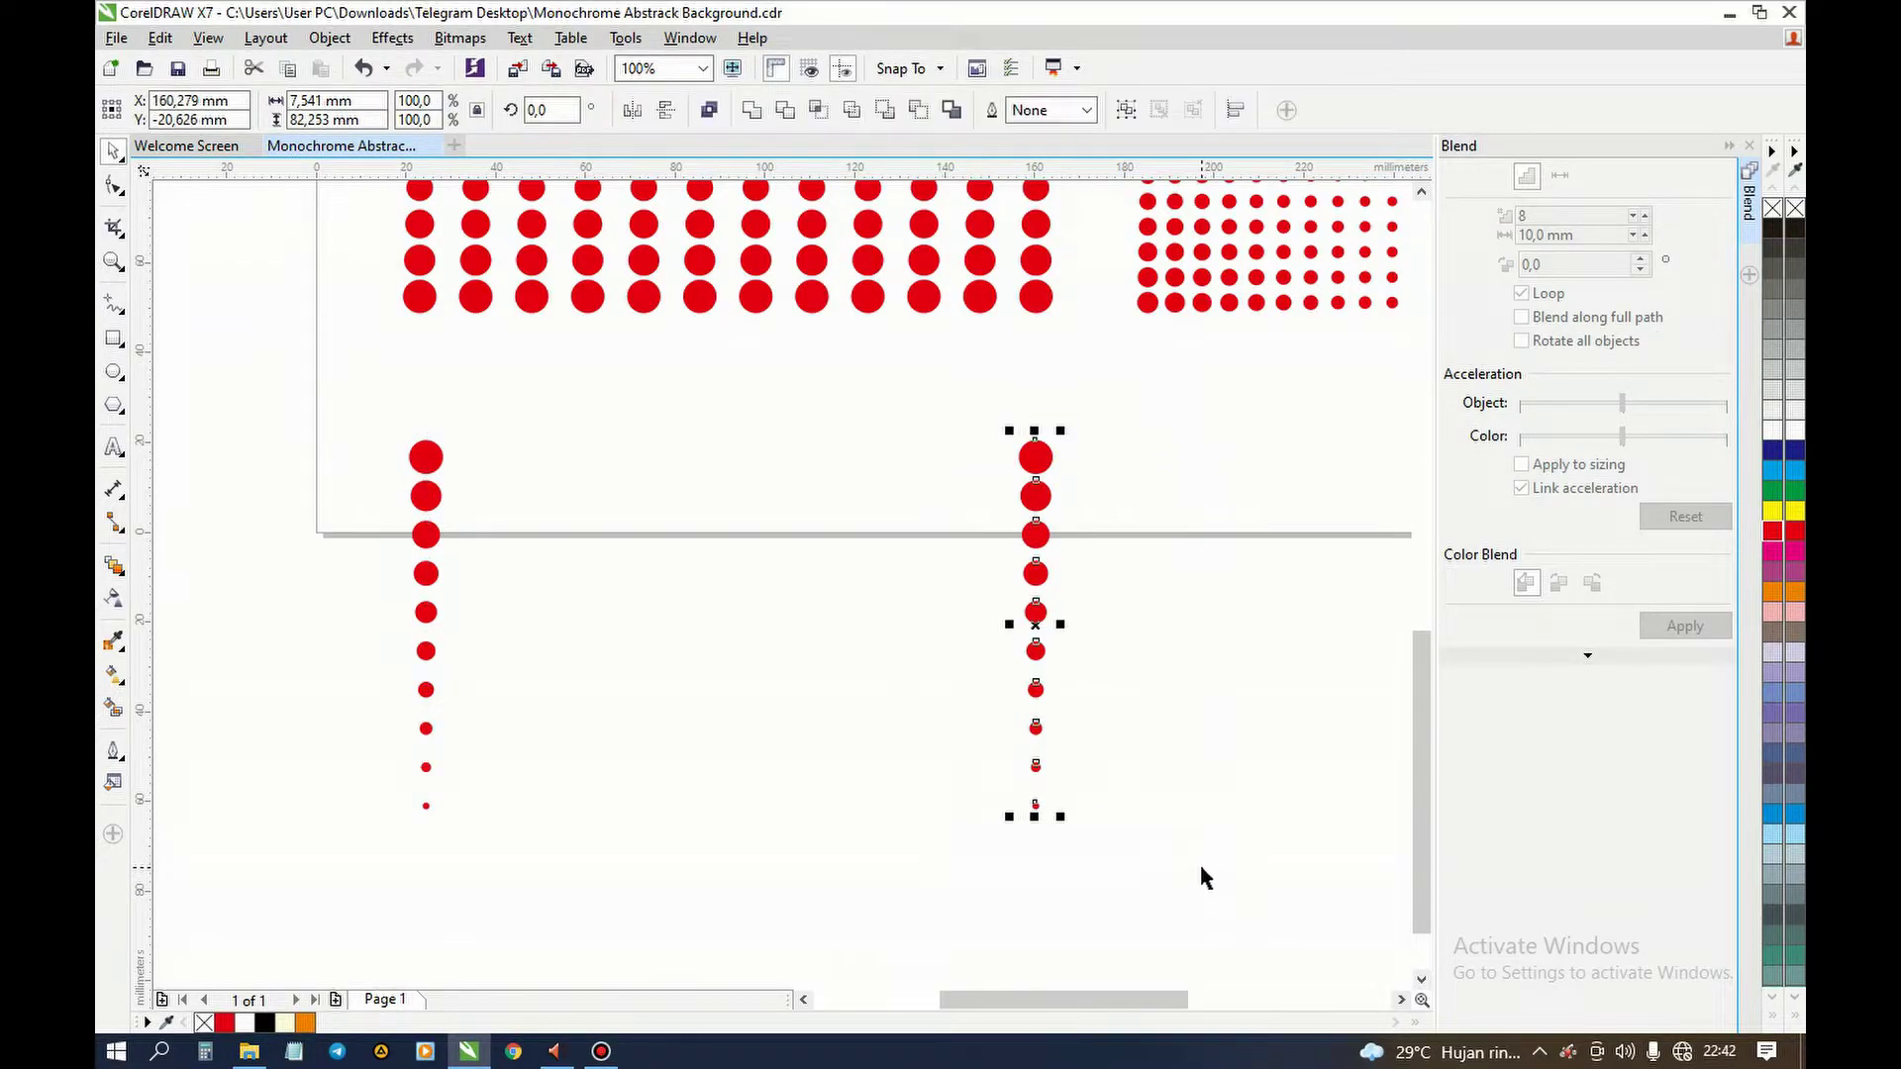
left_click(1201, 867)
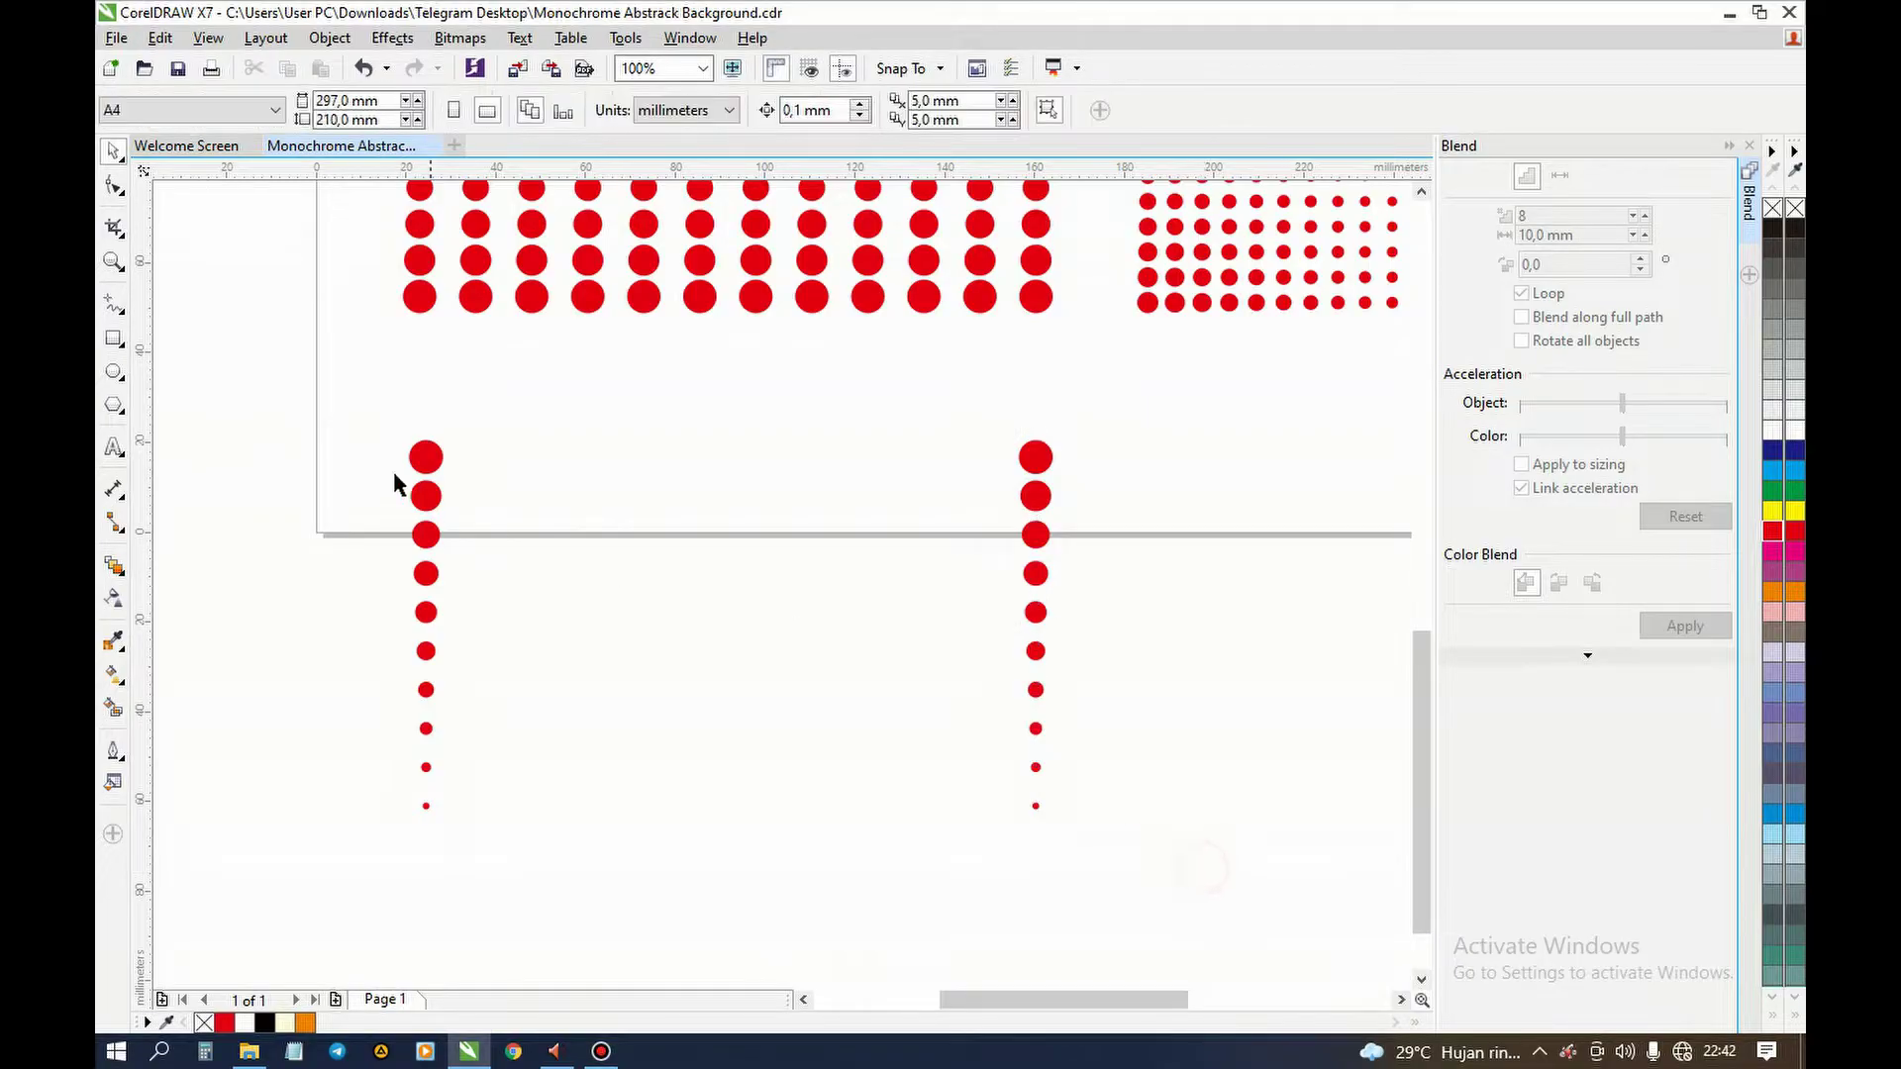
- Apply a 20-step Blend between the two grouped circle columns
left_click_drag(322, 403, 1142, 929)
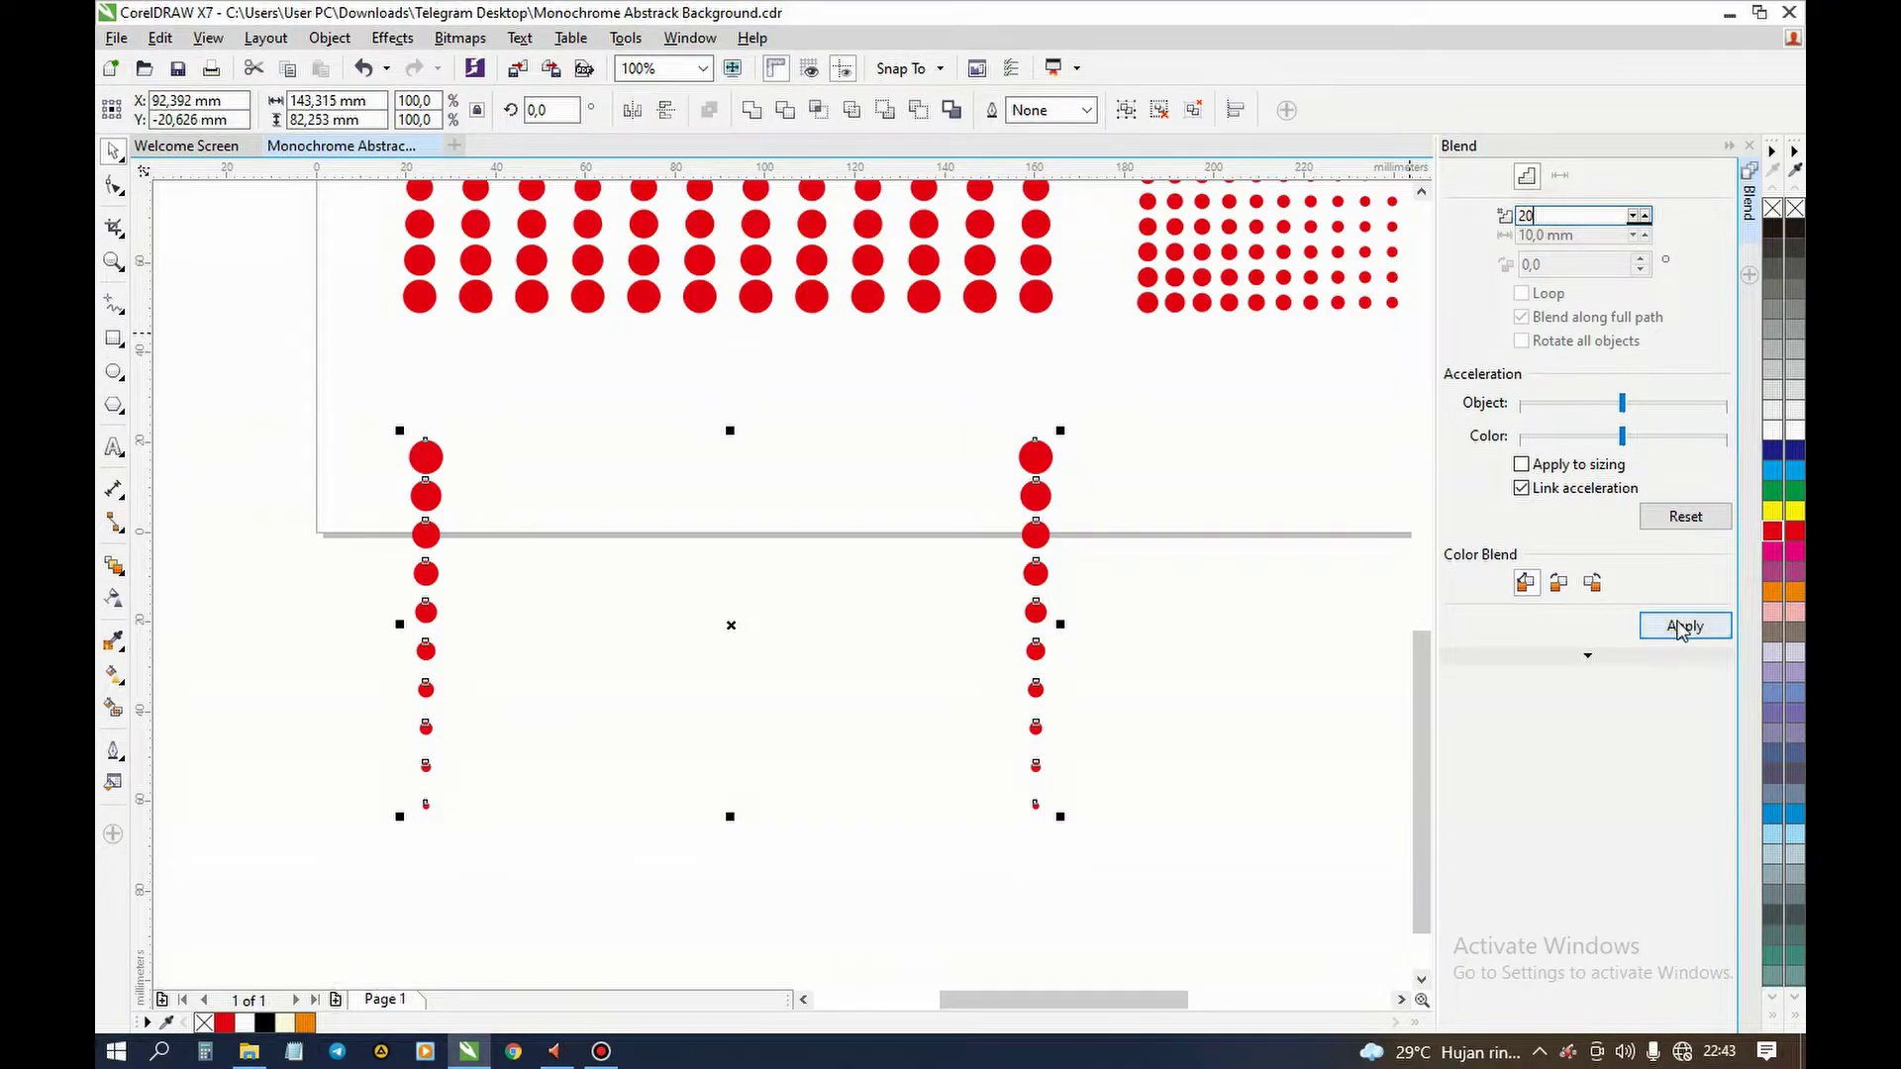
left_click(1684, 625)
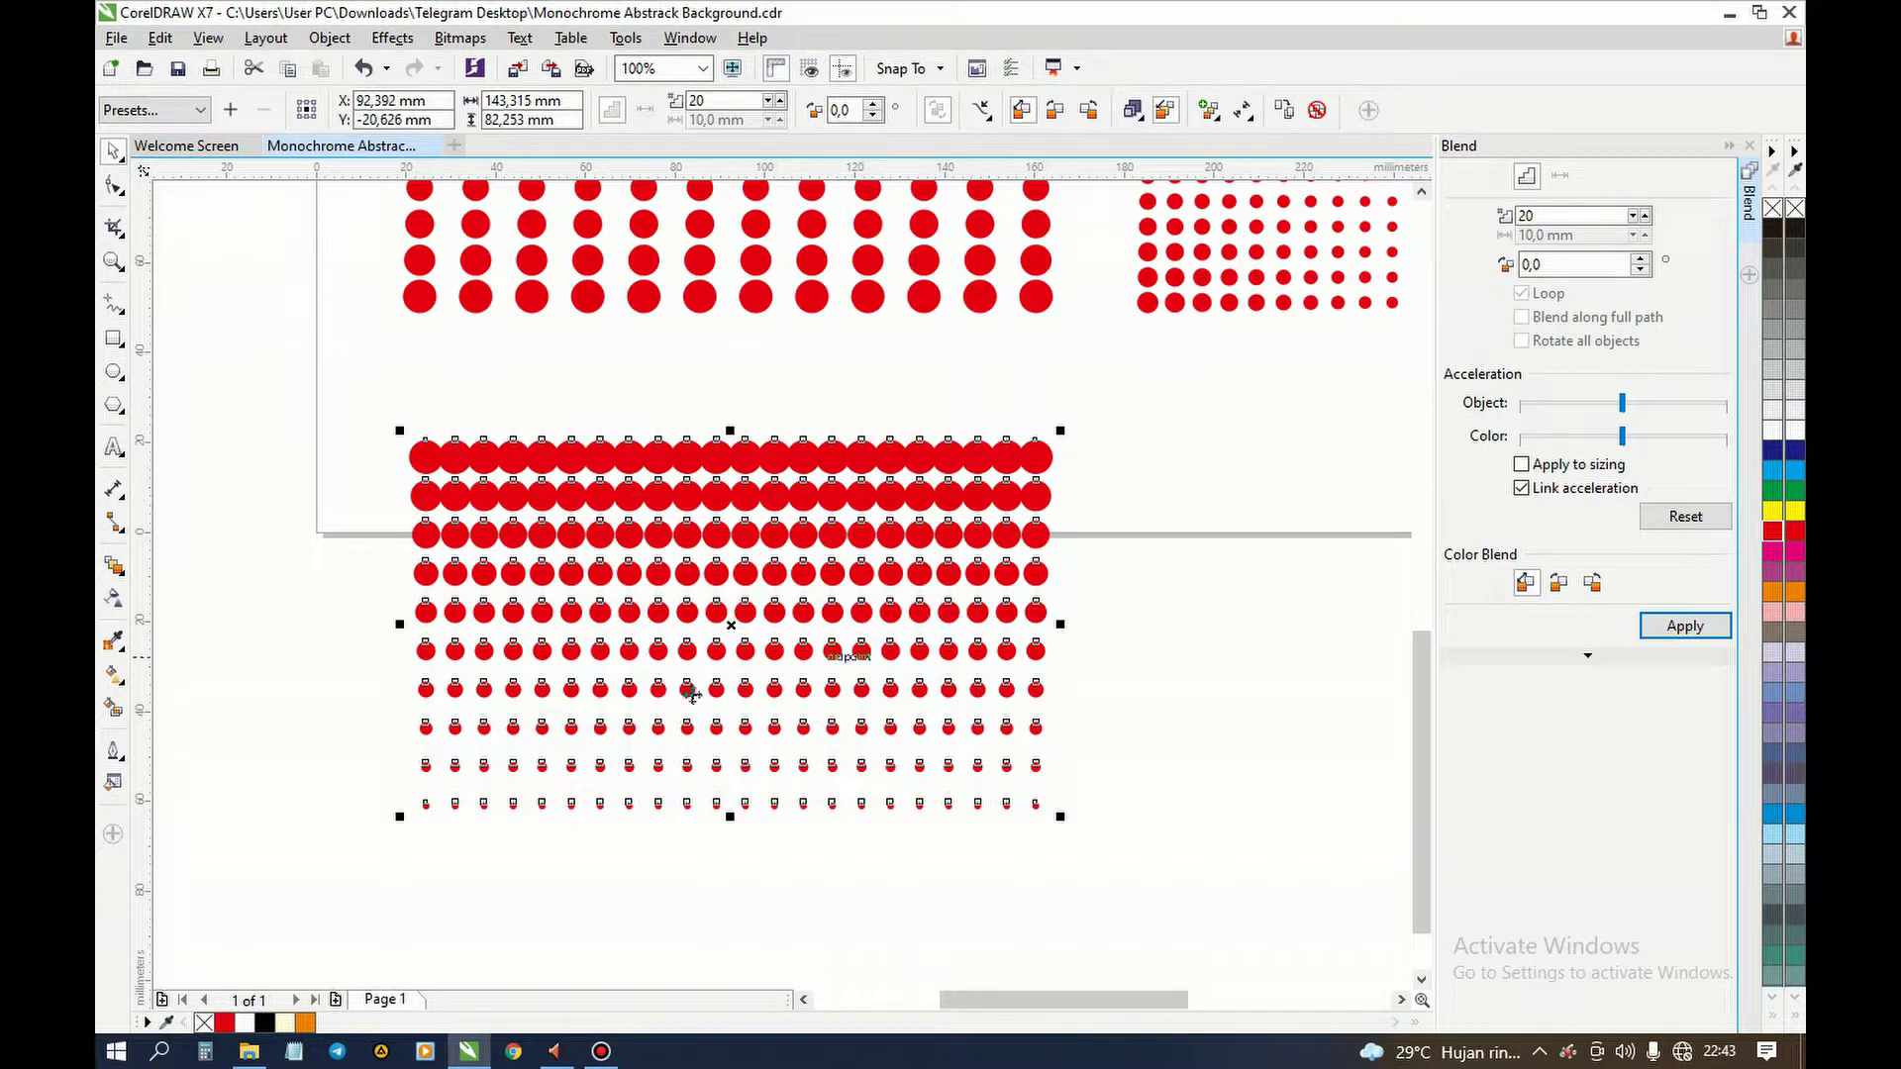
scroll(750, 673, "down", 2)
scroll(752, 677, "up", 2)
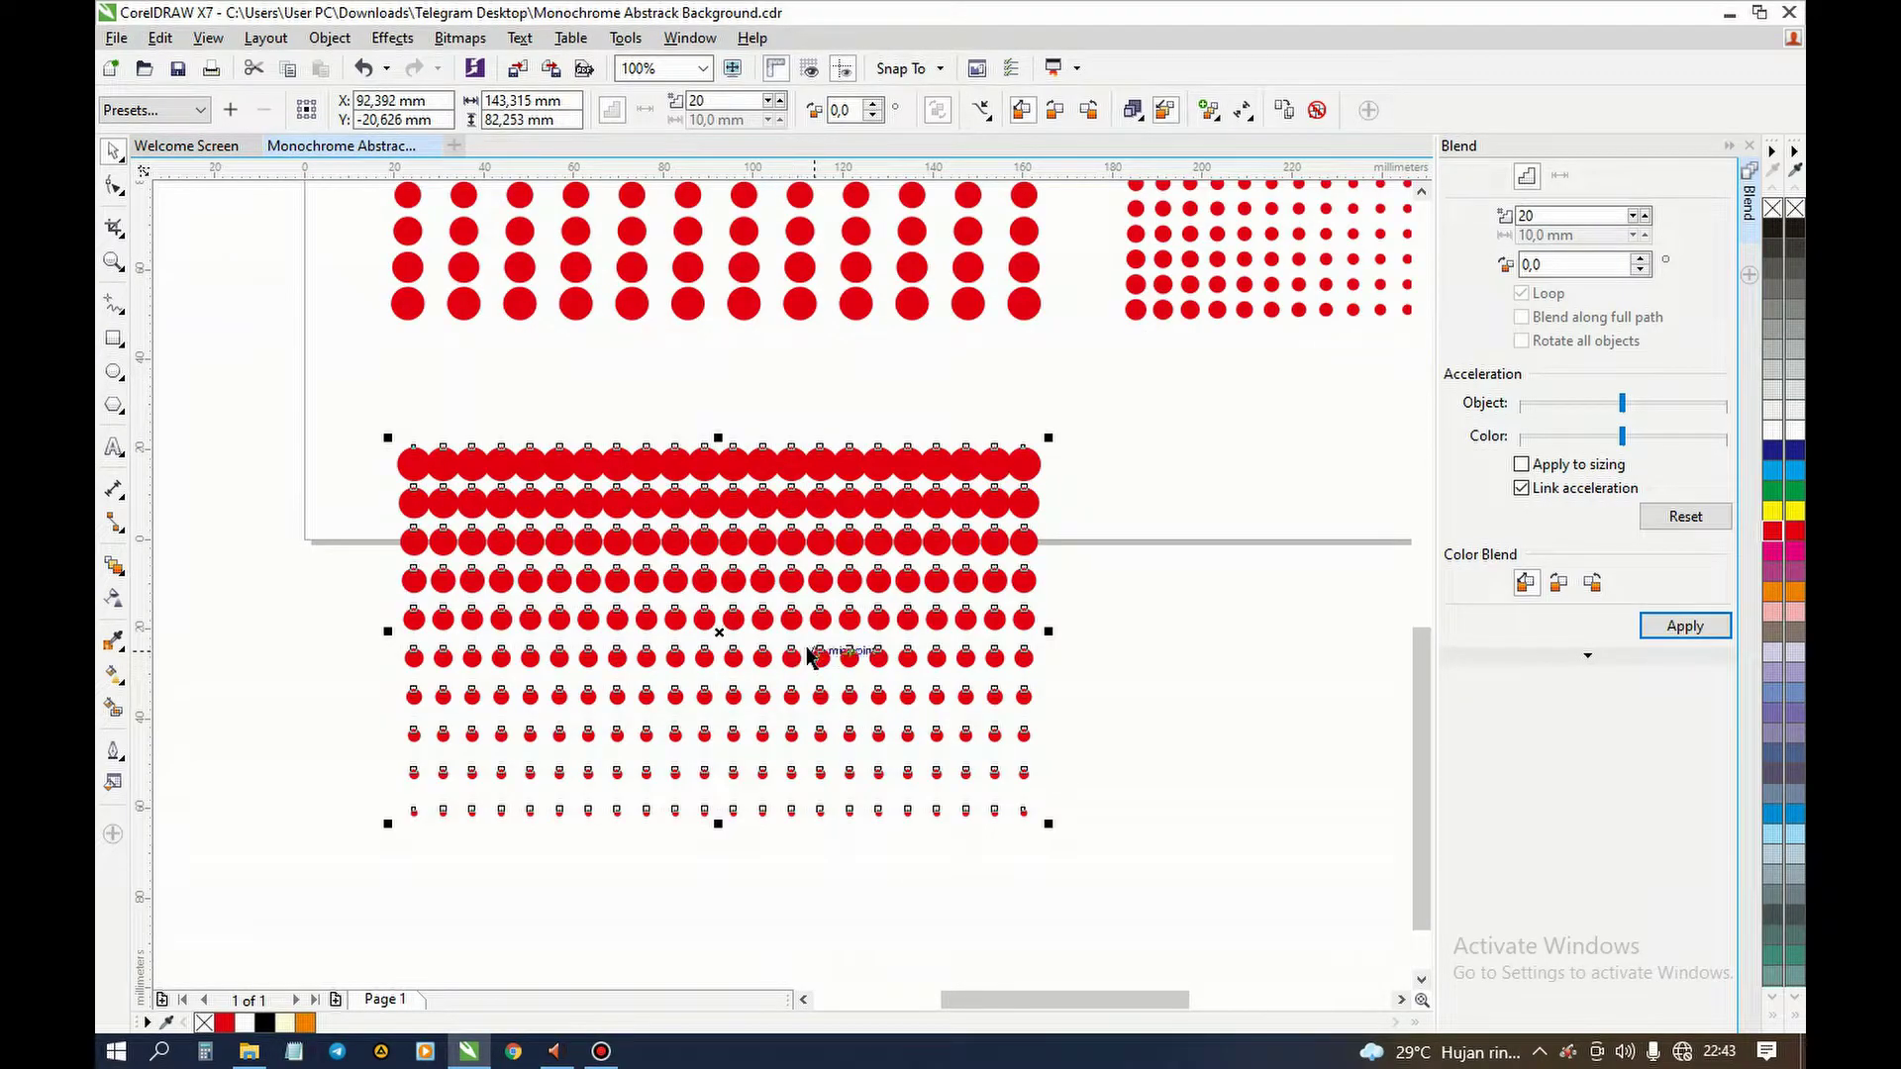
scroll(827, 652, "down", 2)
scroll(820, 648, "up", 2)
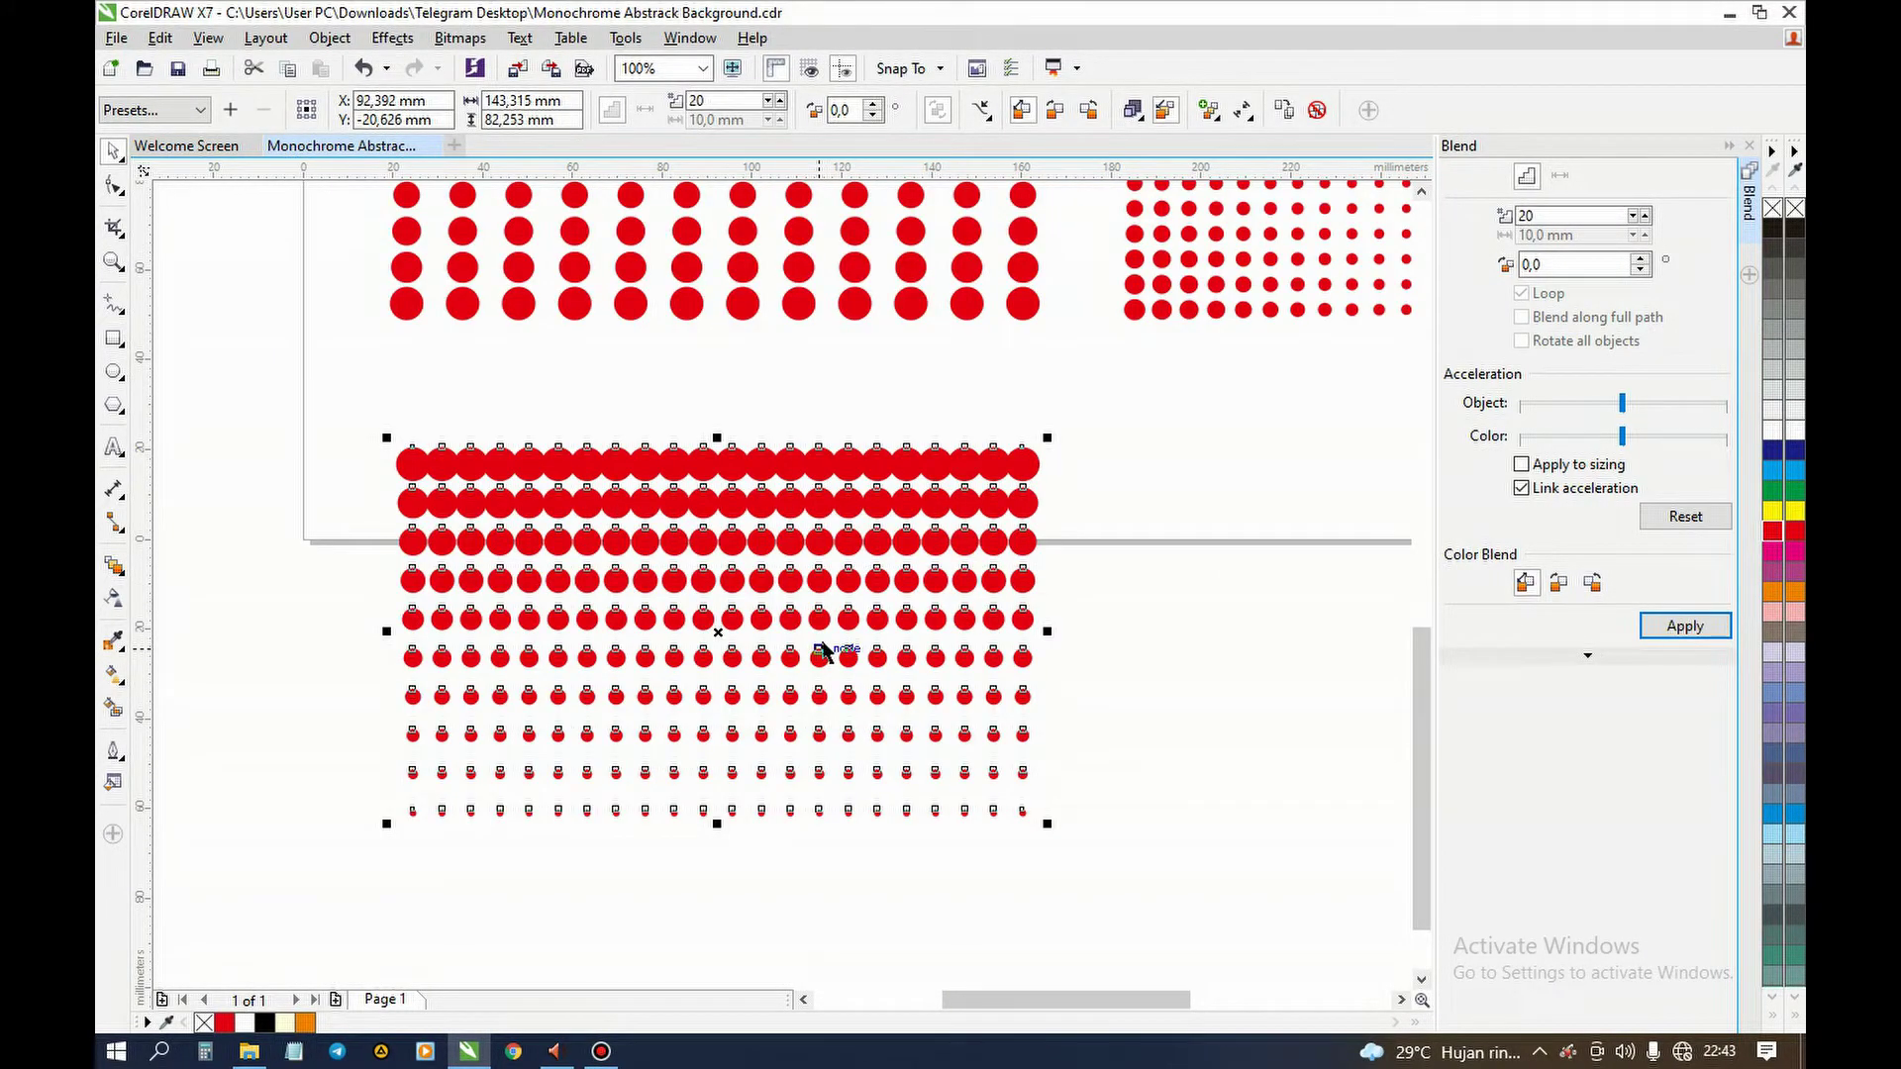
- Reduce the blend between the two columns to 8 steps
double_click(1569, 215)
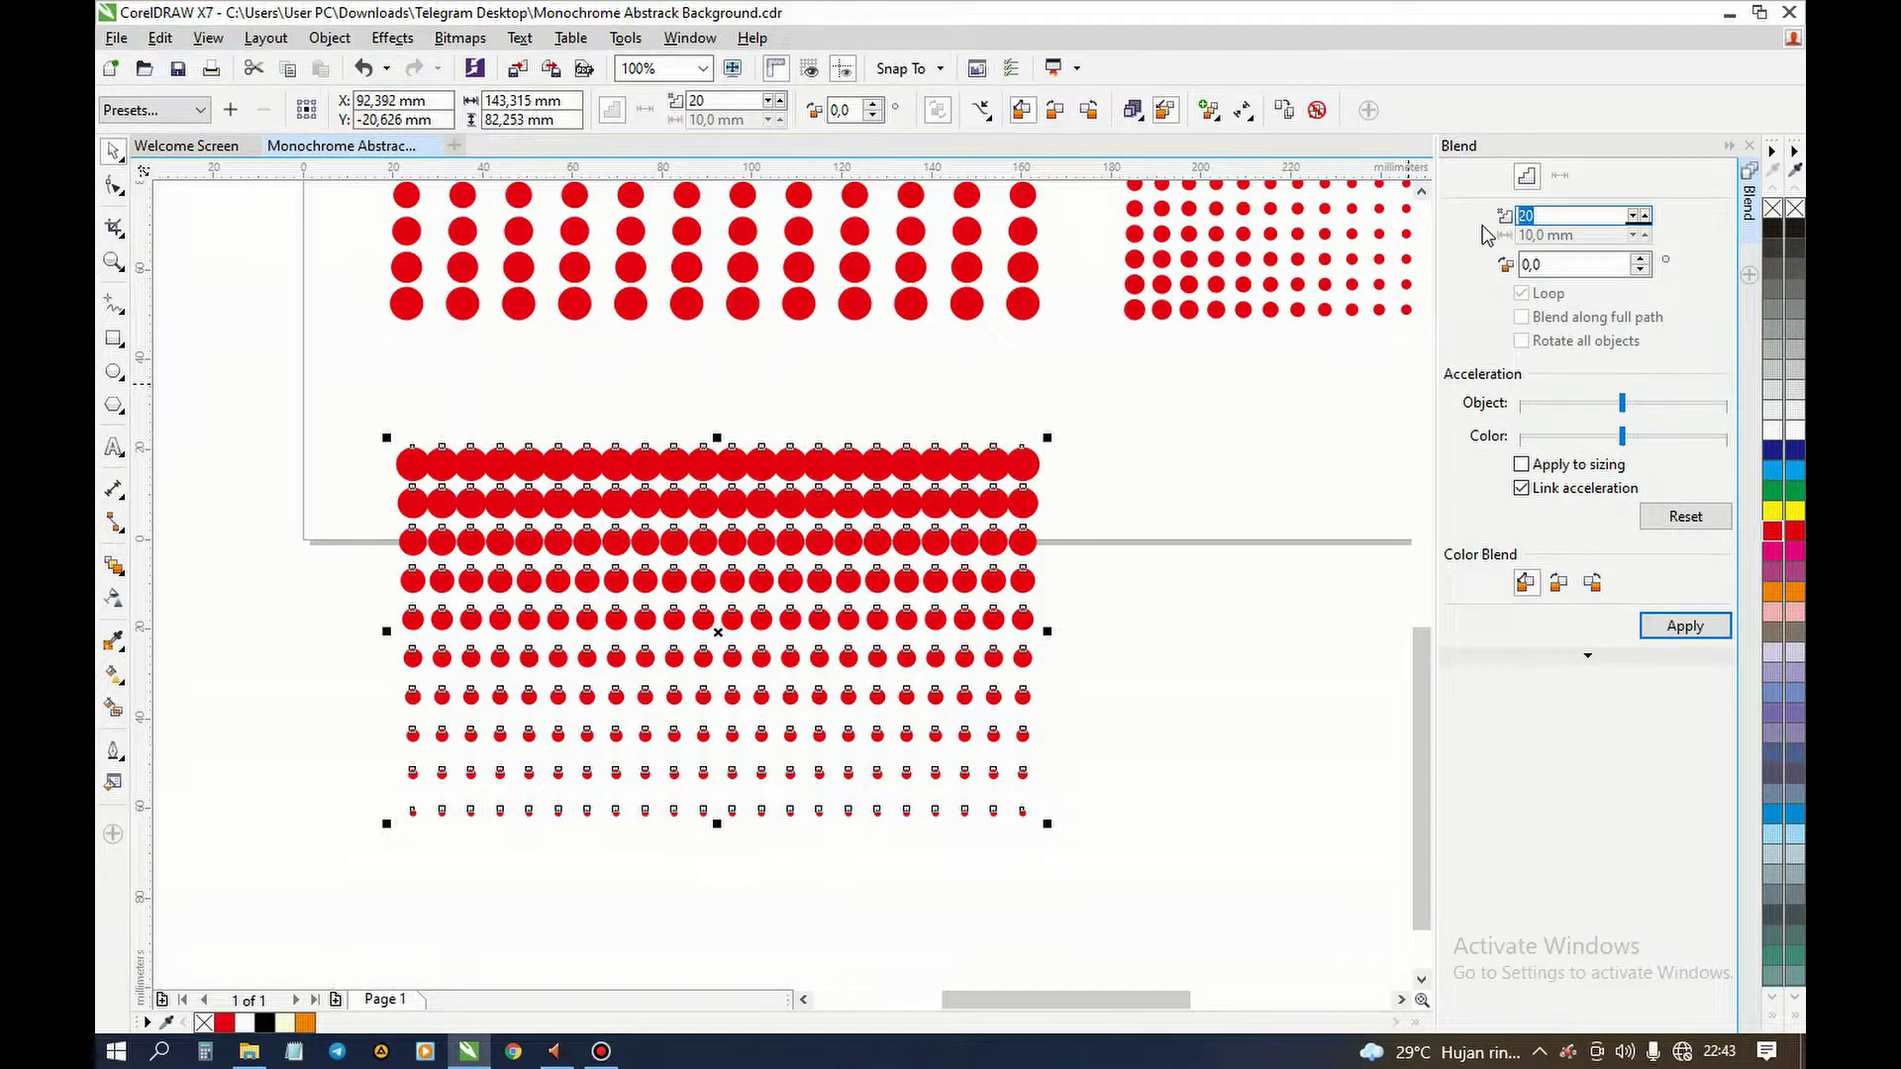
type("8")
left_click(1685, 628)
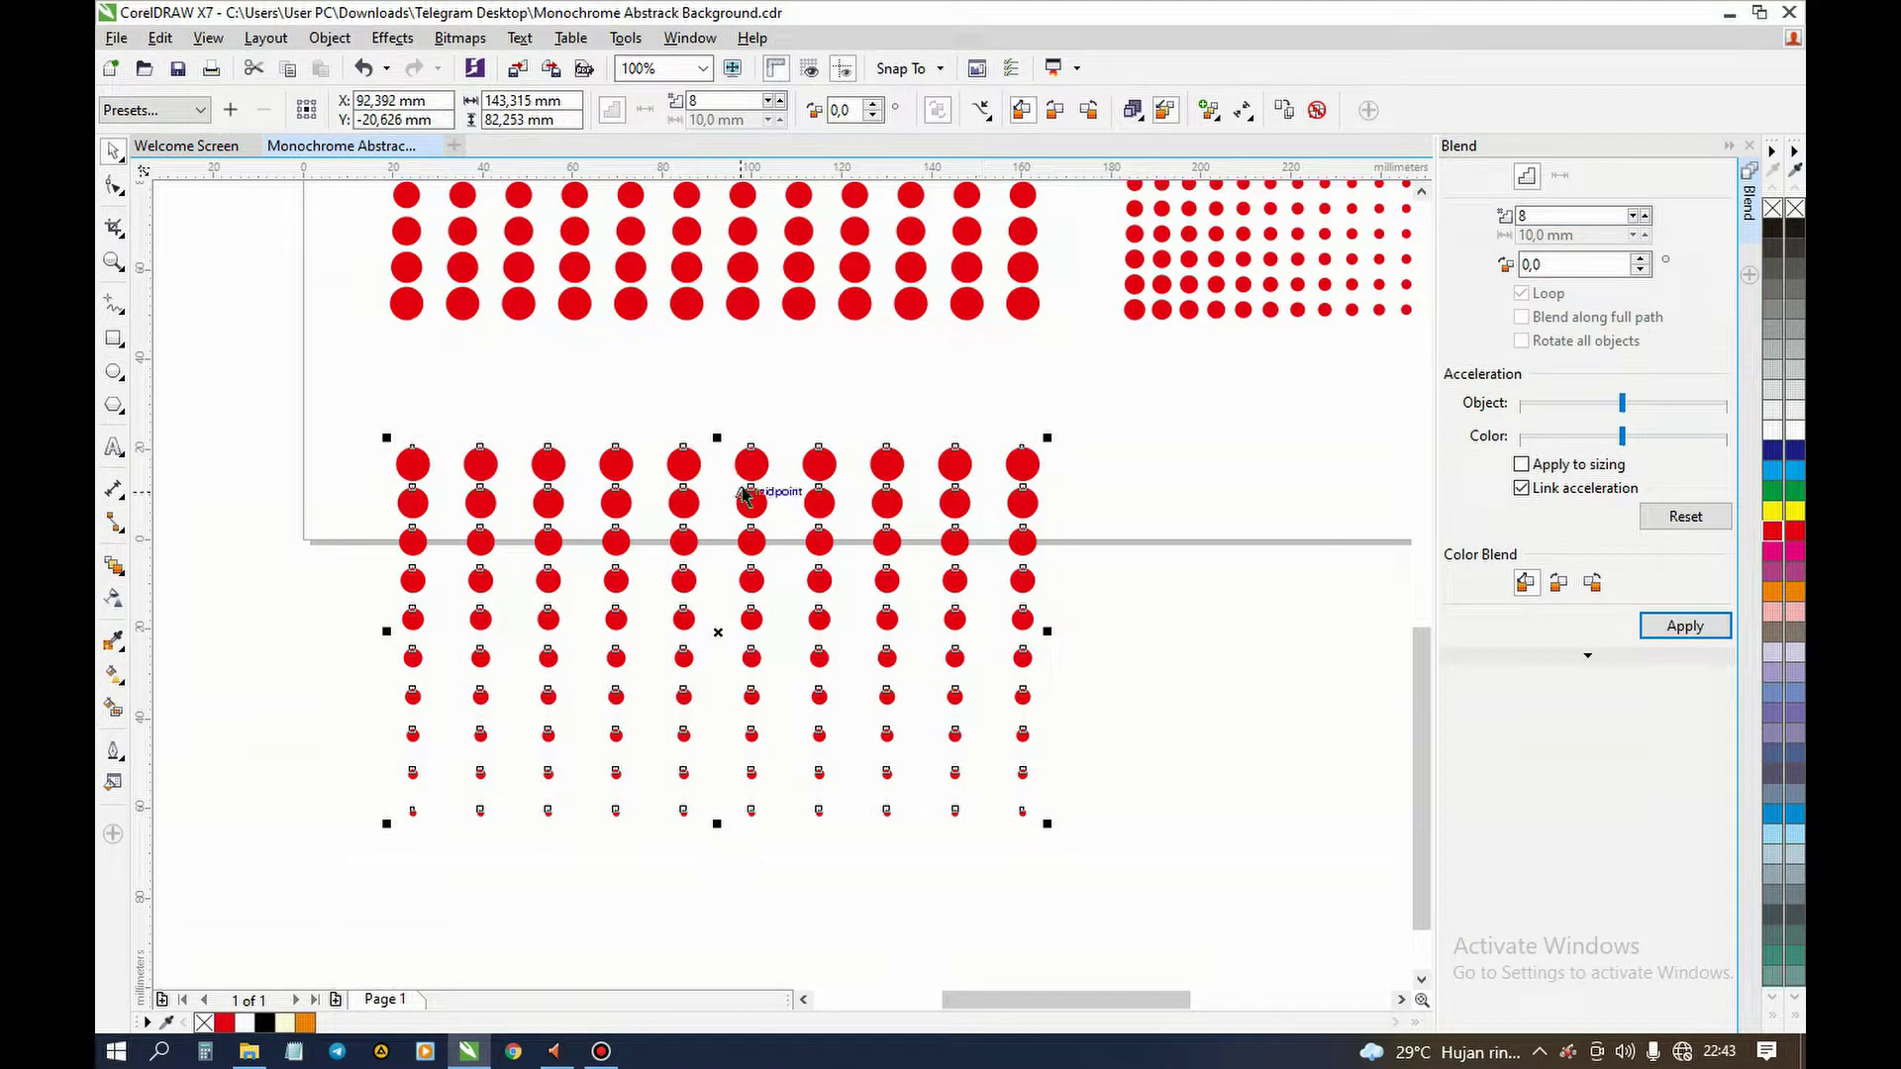
- Set the blend between the two columns to 10 steps and apply it
double_click(1554, 215)
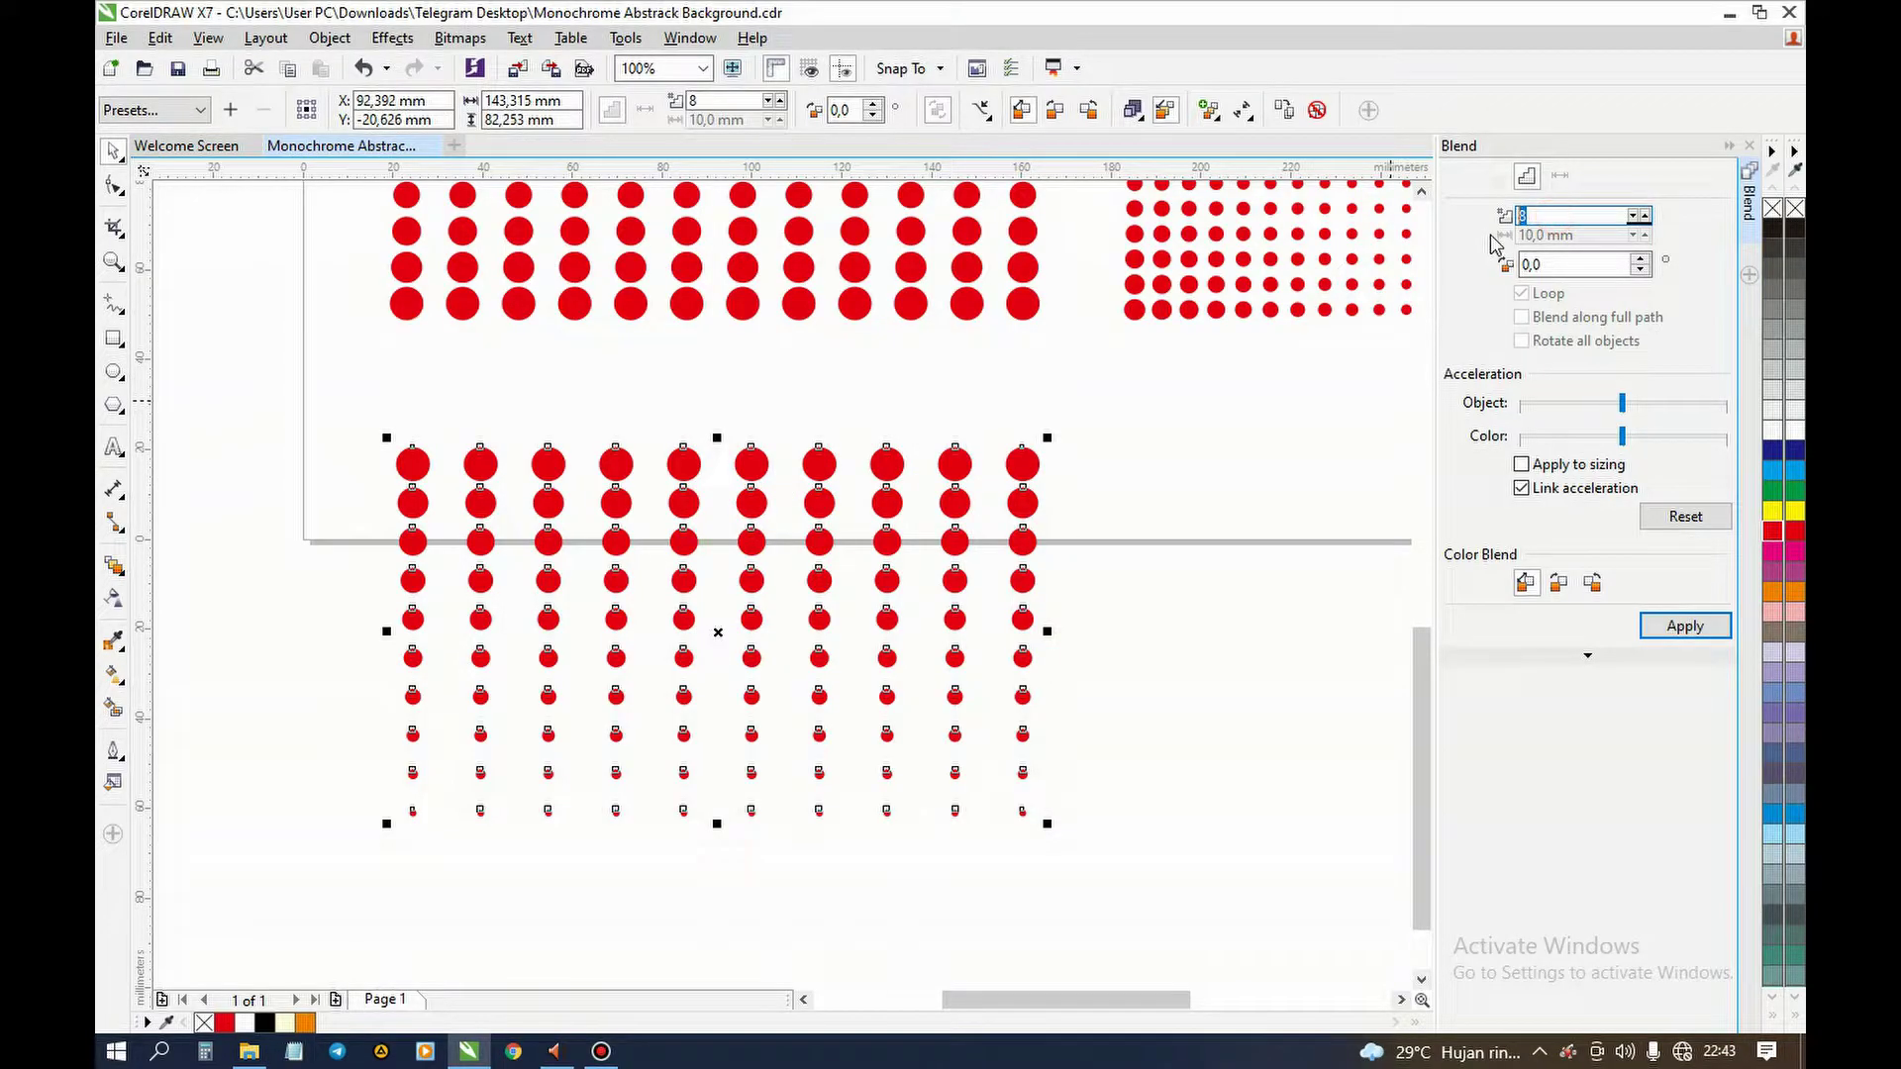
left_click(1684, 626)
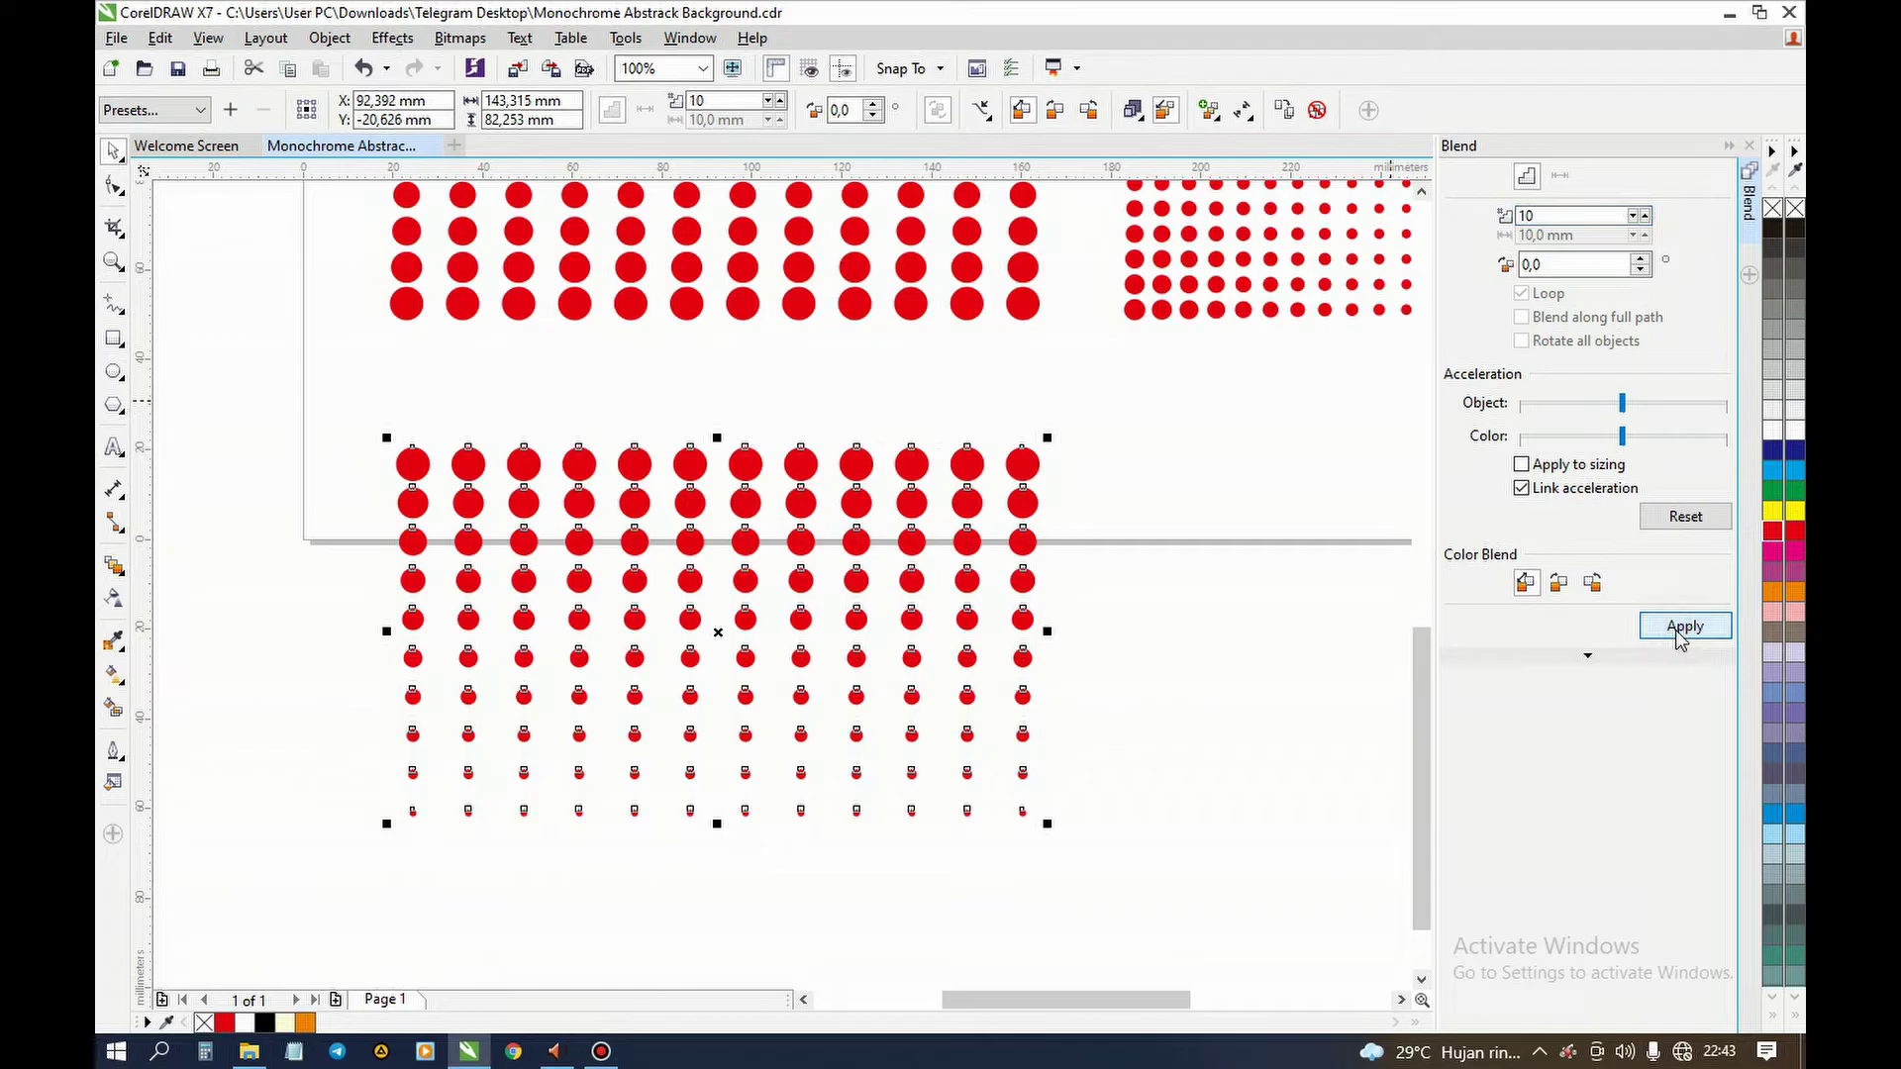
- Break the blended dot grid apart and group all of its circles into one object
left_click(1184, 584)
left_click(1023, 466)
left_click_drag(295, 412, 1178, 911)
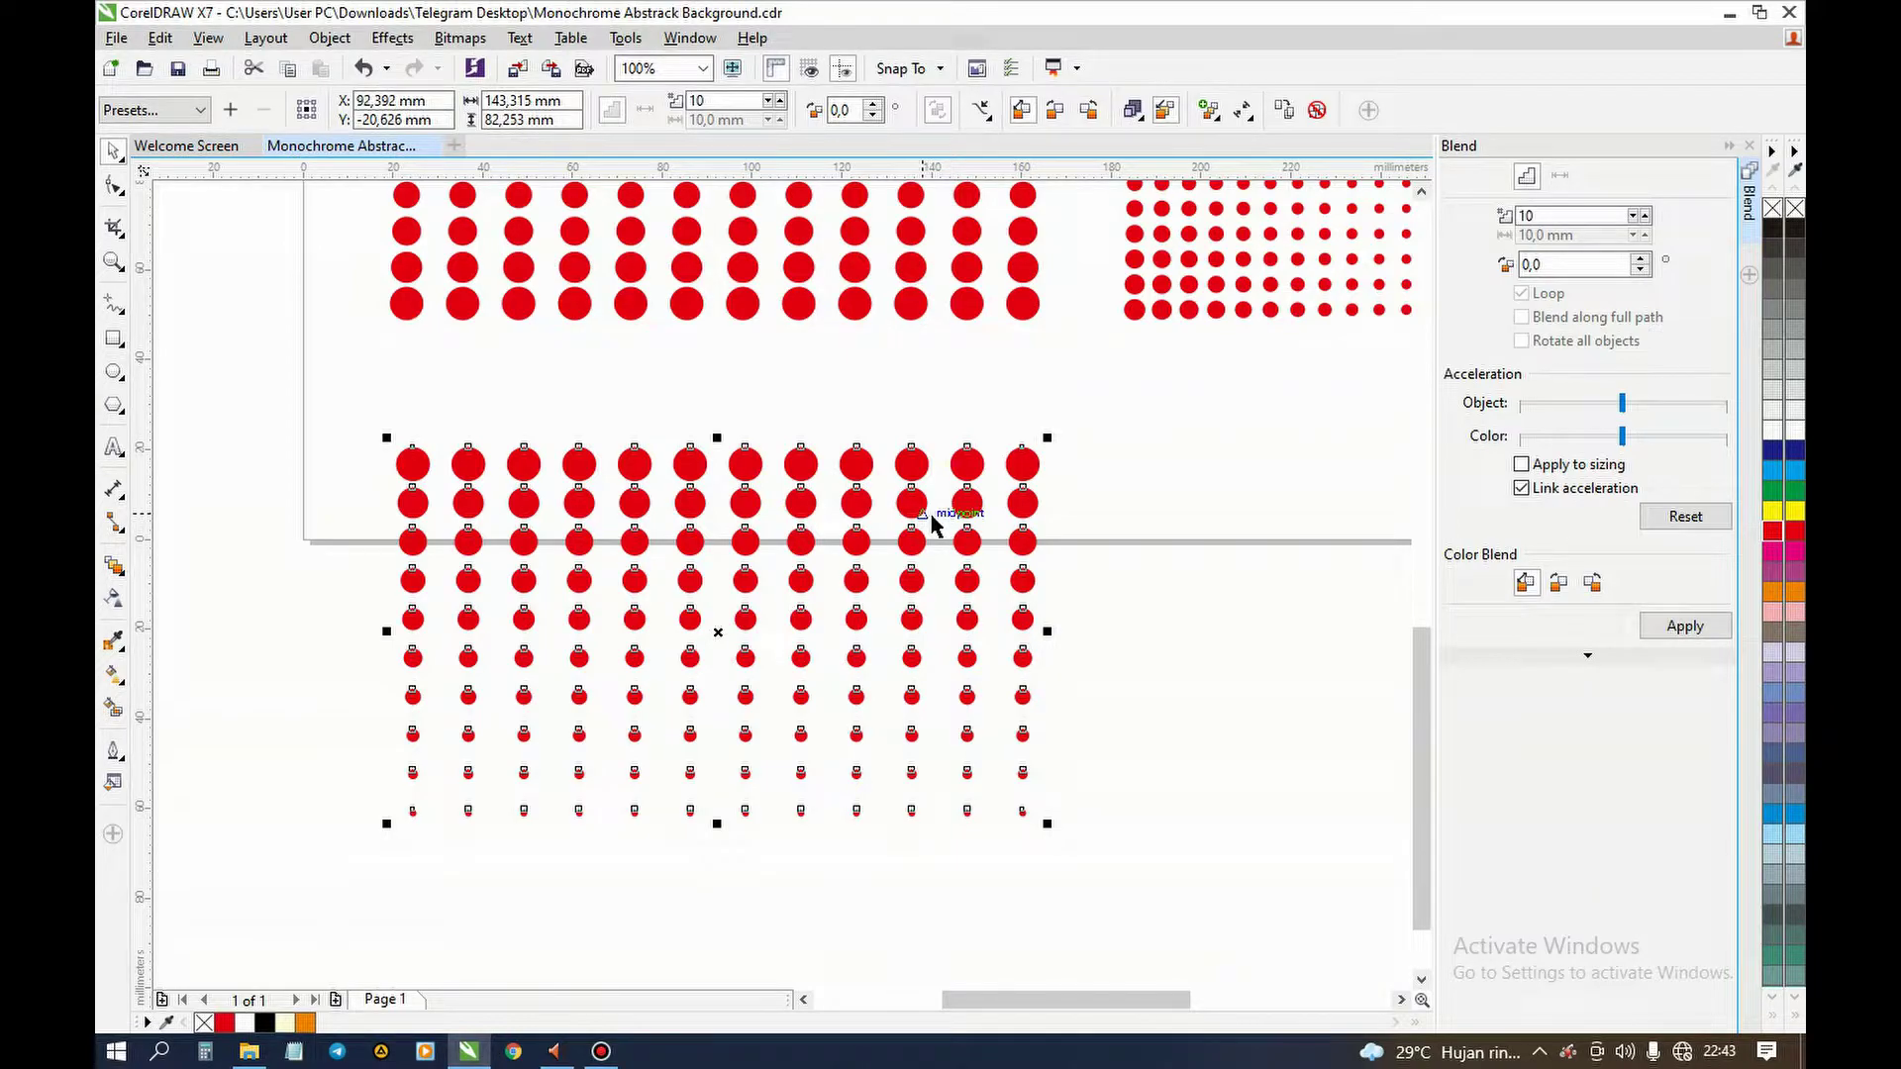
scroll(782, 639, "down", 2)
scroll(784, 646, "up", 2)
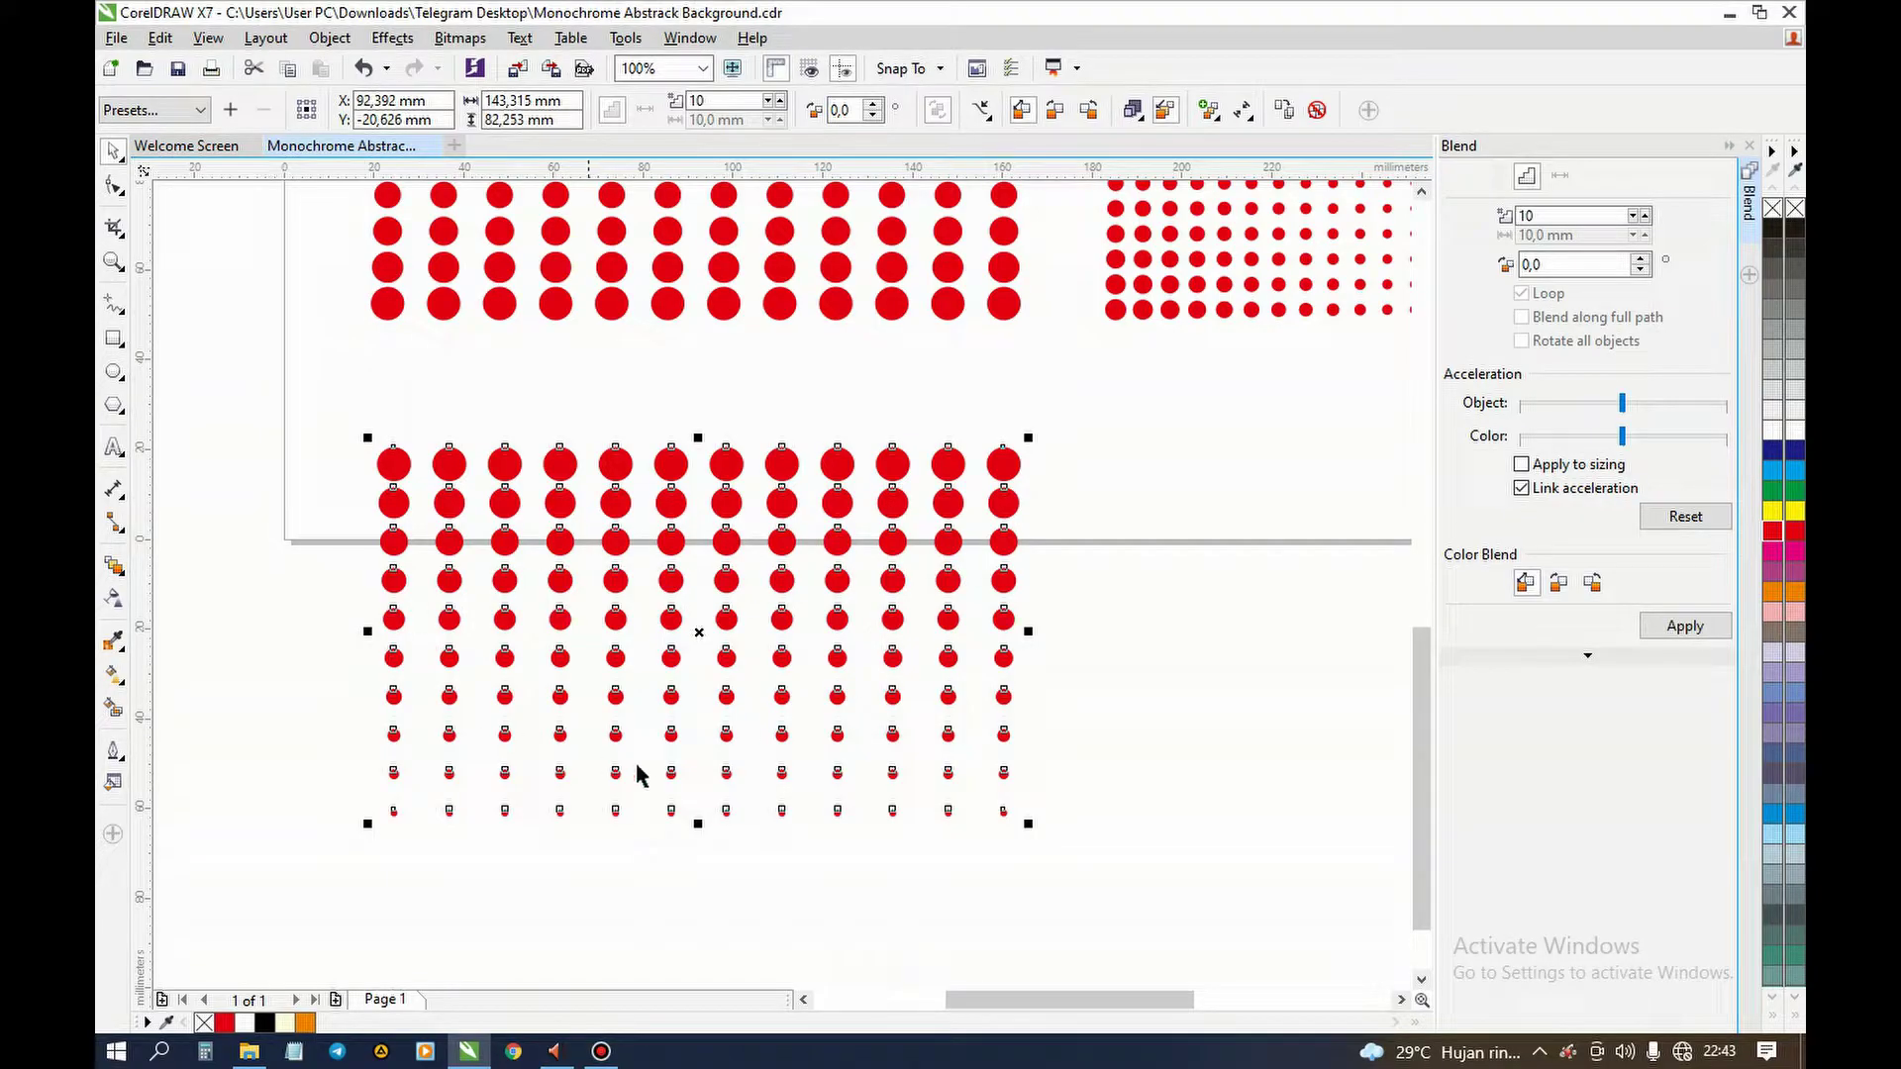
key("ctrl+k")
left_click(652, 929)
left_click_drag(301, 423, 1081, 949)
scroll(623, 798, "down", 2)
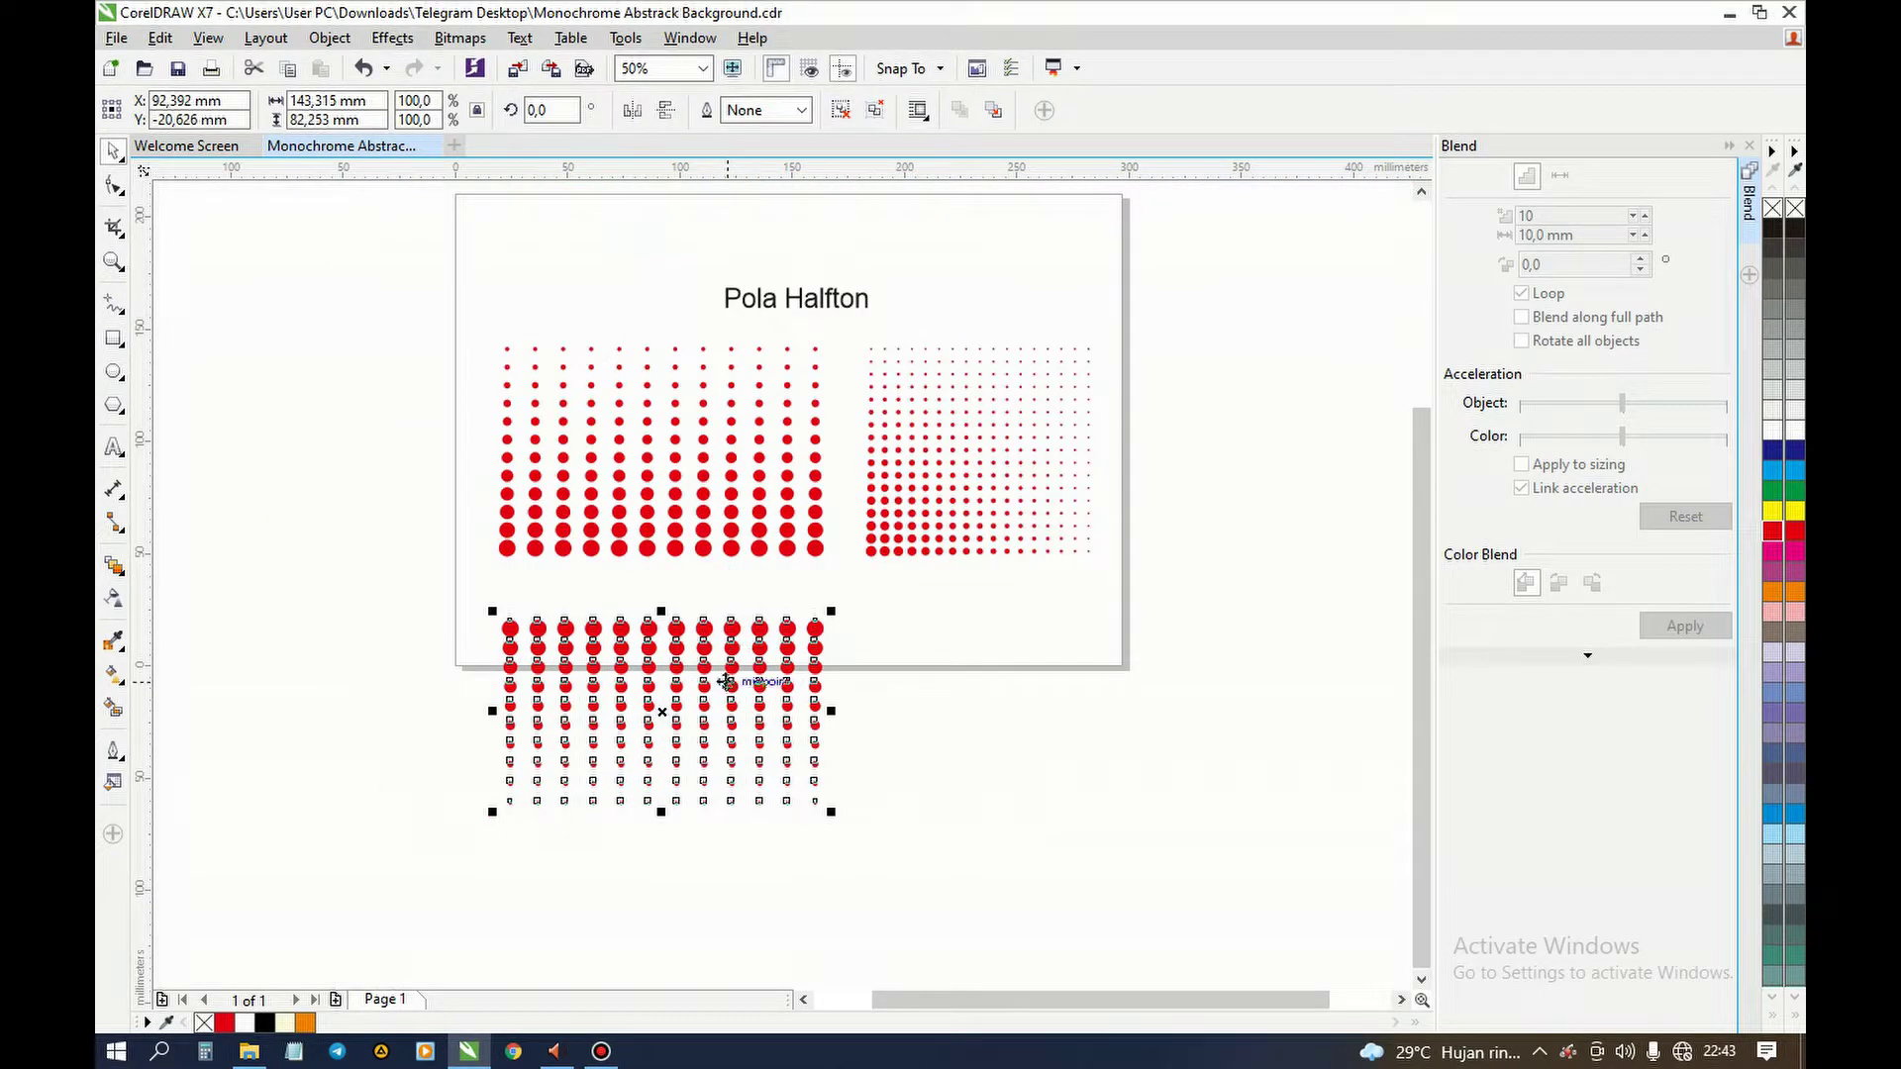
- Move the grouped dot grid up, closer to the underside of the first halftone pattern
scroll(712, 681, "up", 1)
left_click_drag(710, 681, 664, 621)
scroll(664, 624, "down", 1)
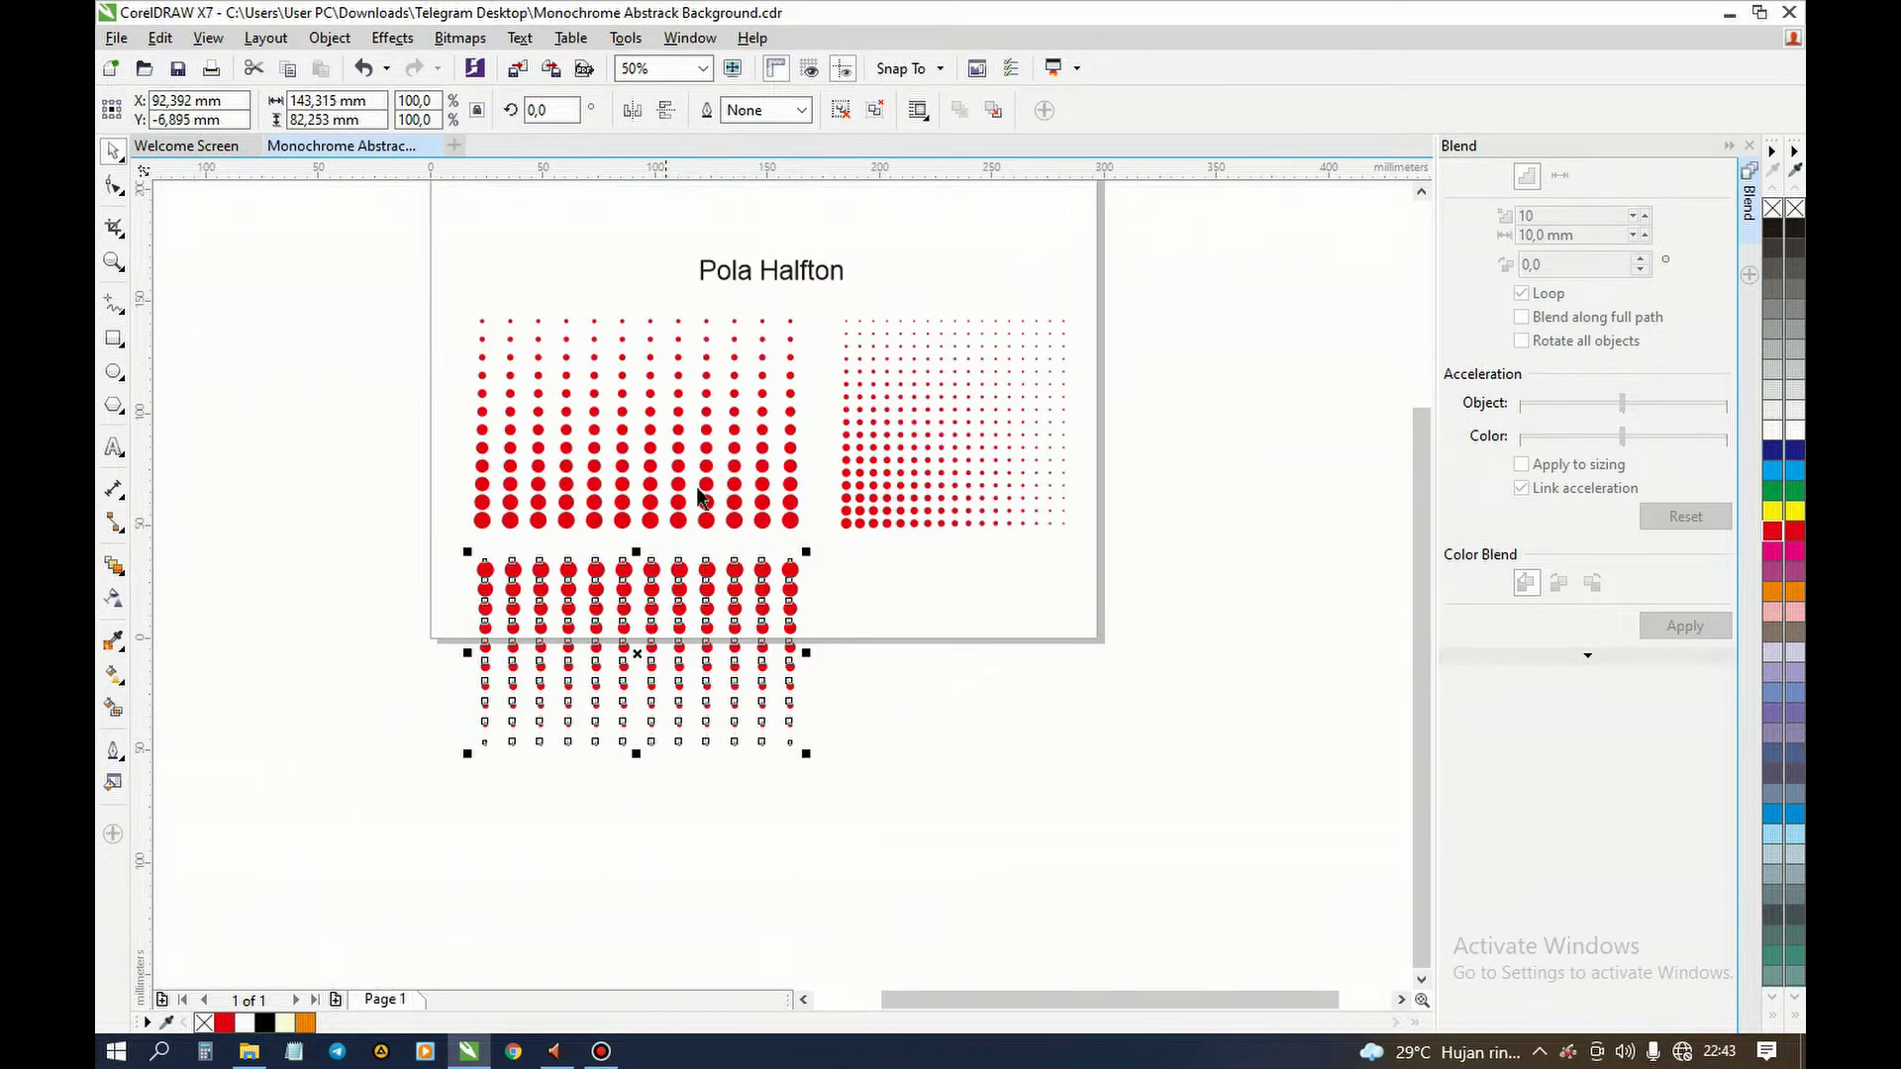
scroll(683, 640, "up", 1)
left_click(1109, 696)
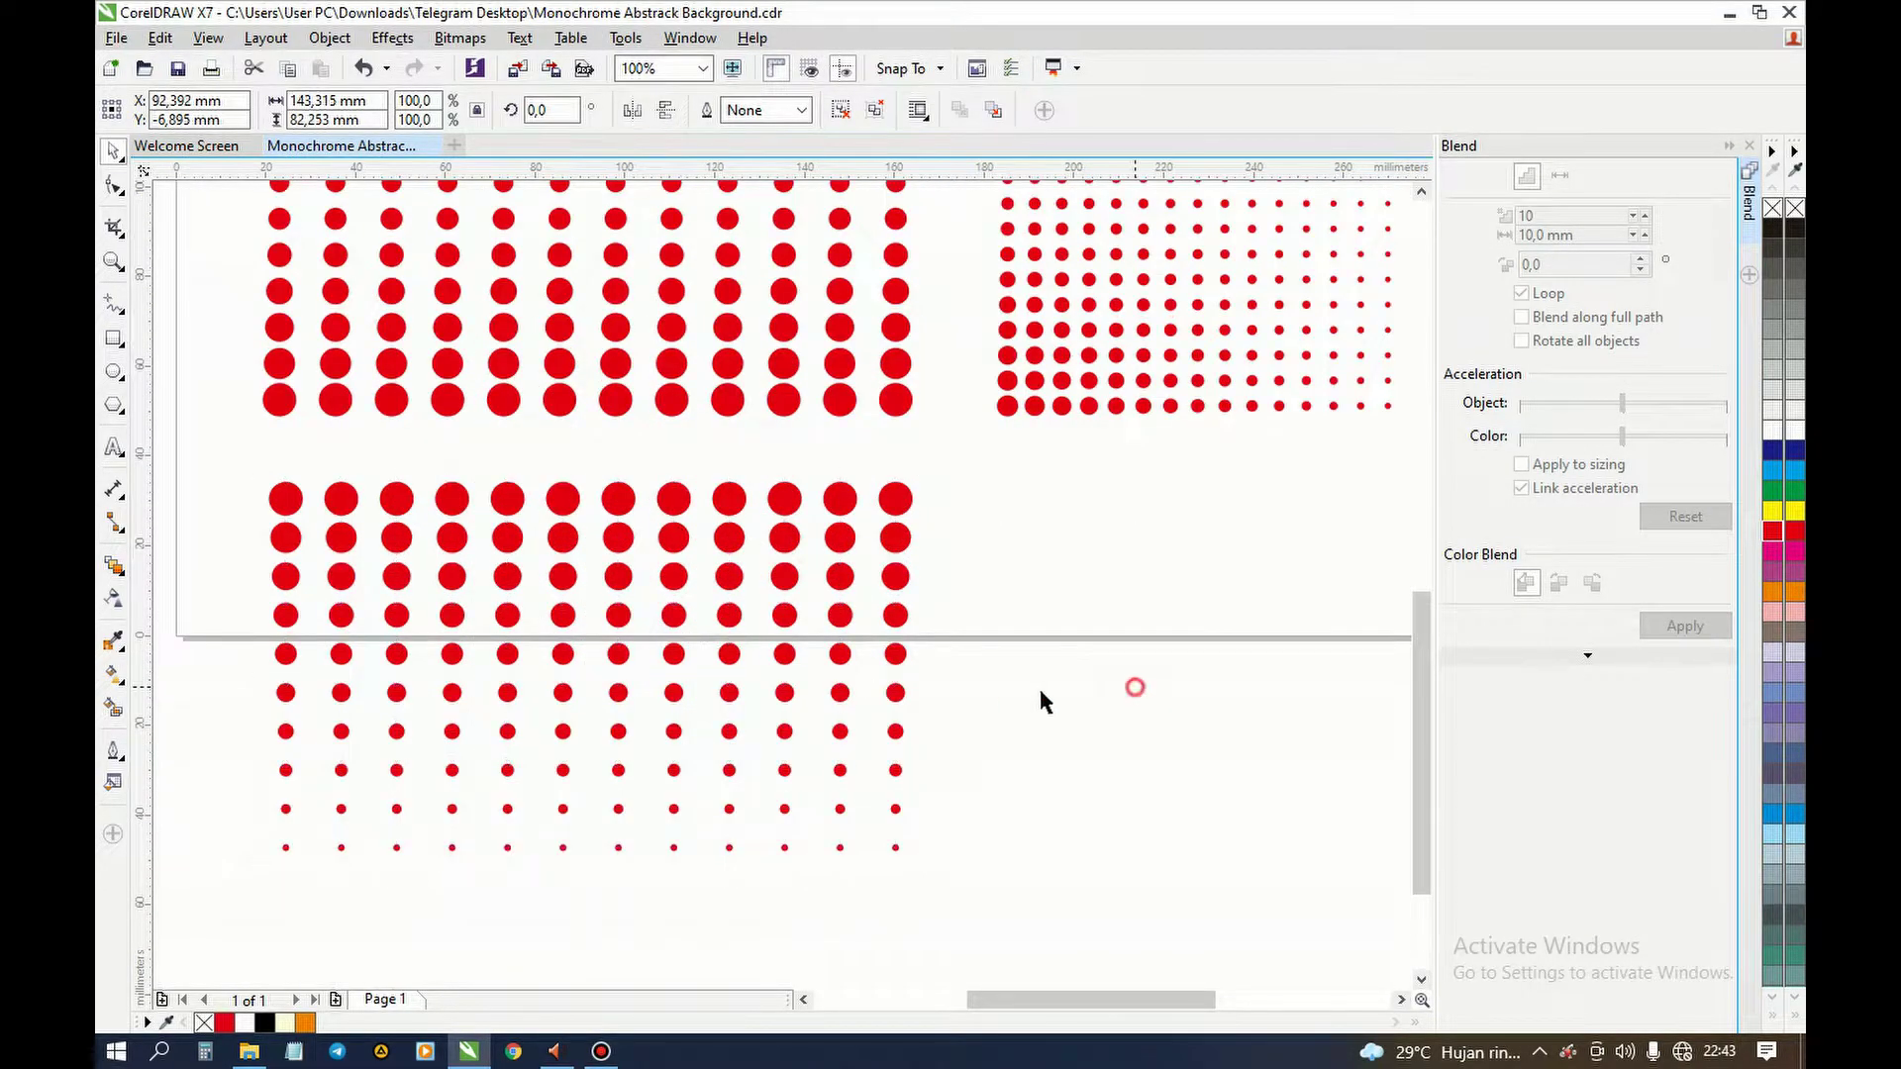
- Shift the grouped dot grid about 5 mm to the left beneath the first pattern
scroll(717, 668, "down", 1)
scroll(984, 442, "up", 1)
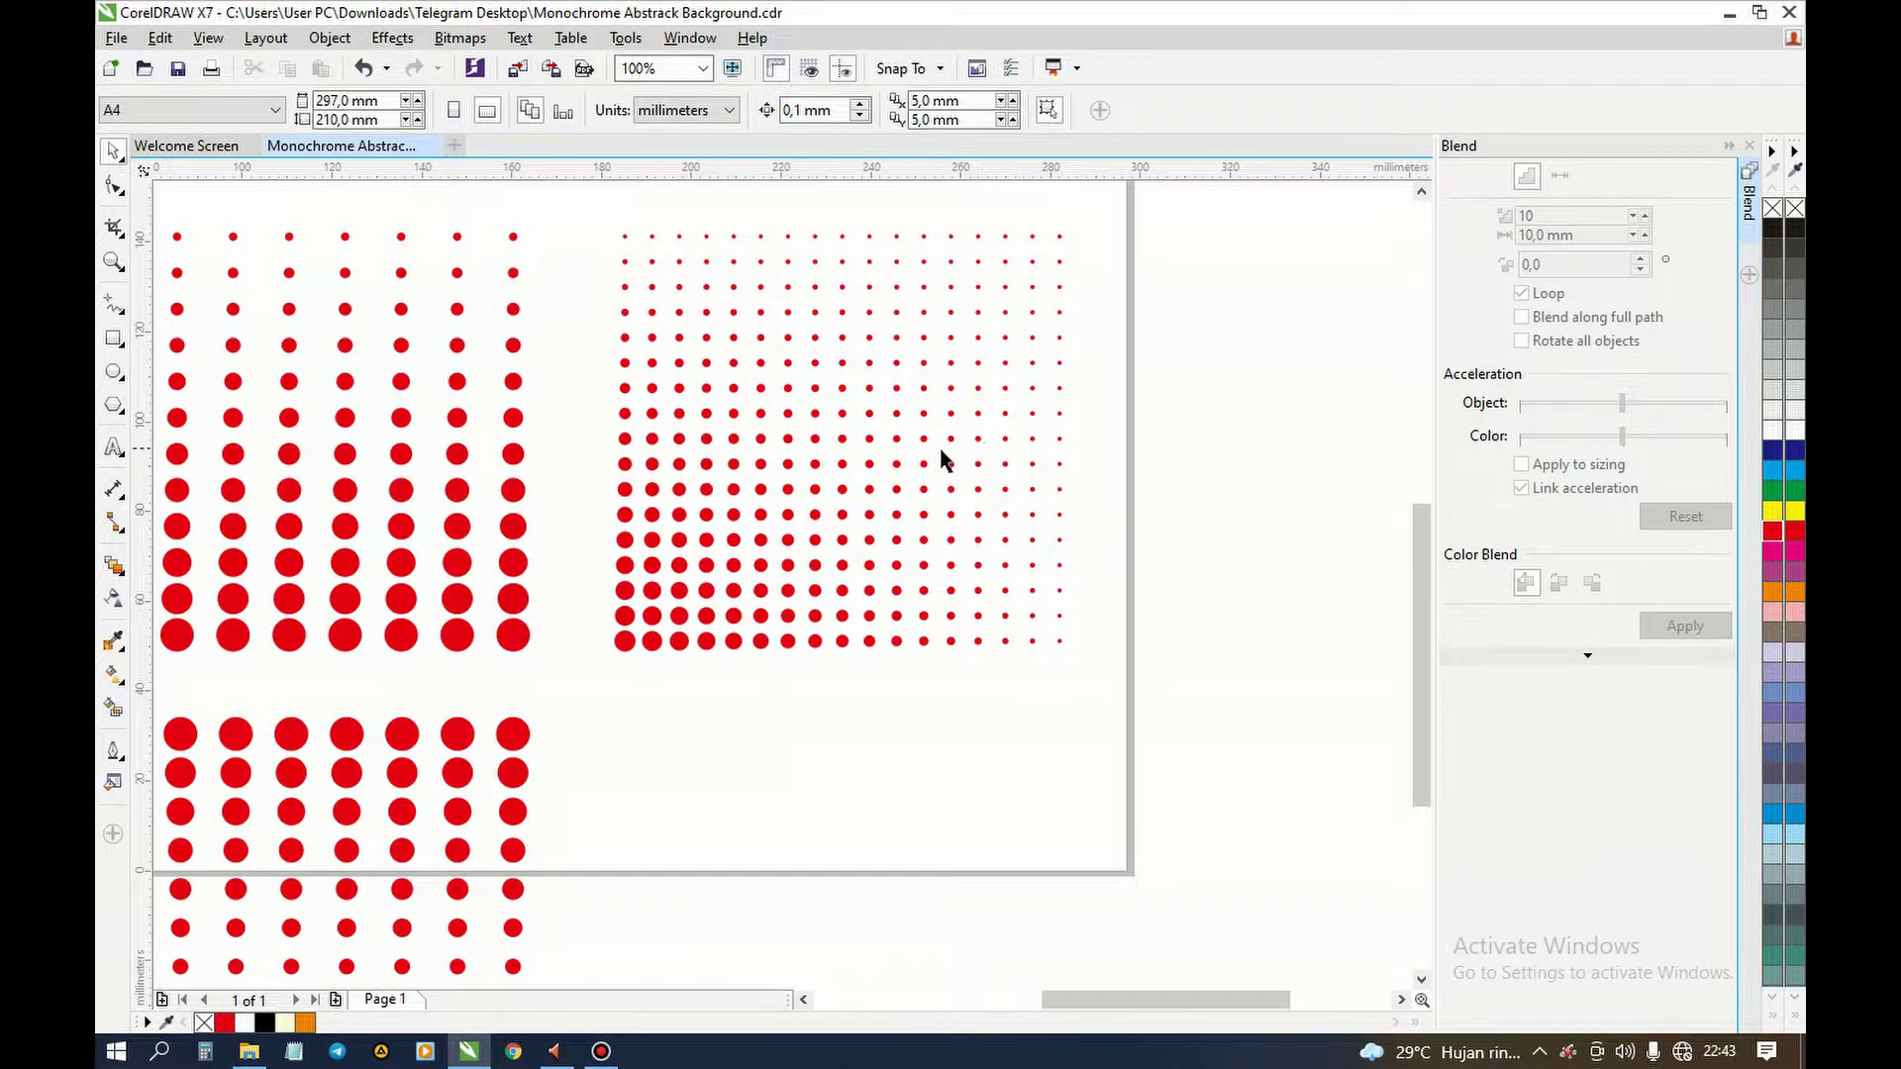
scroll(940, 436, "down", 1)
scroll(942, 413, "up", 1)
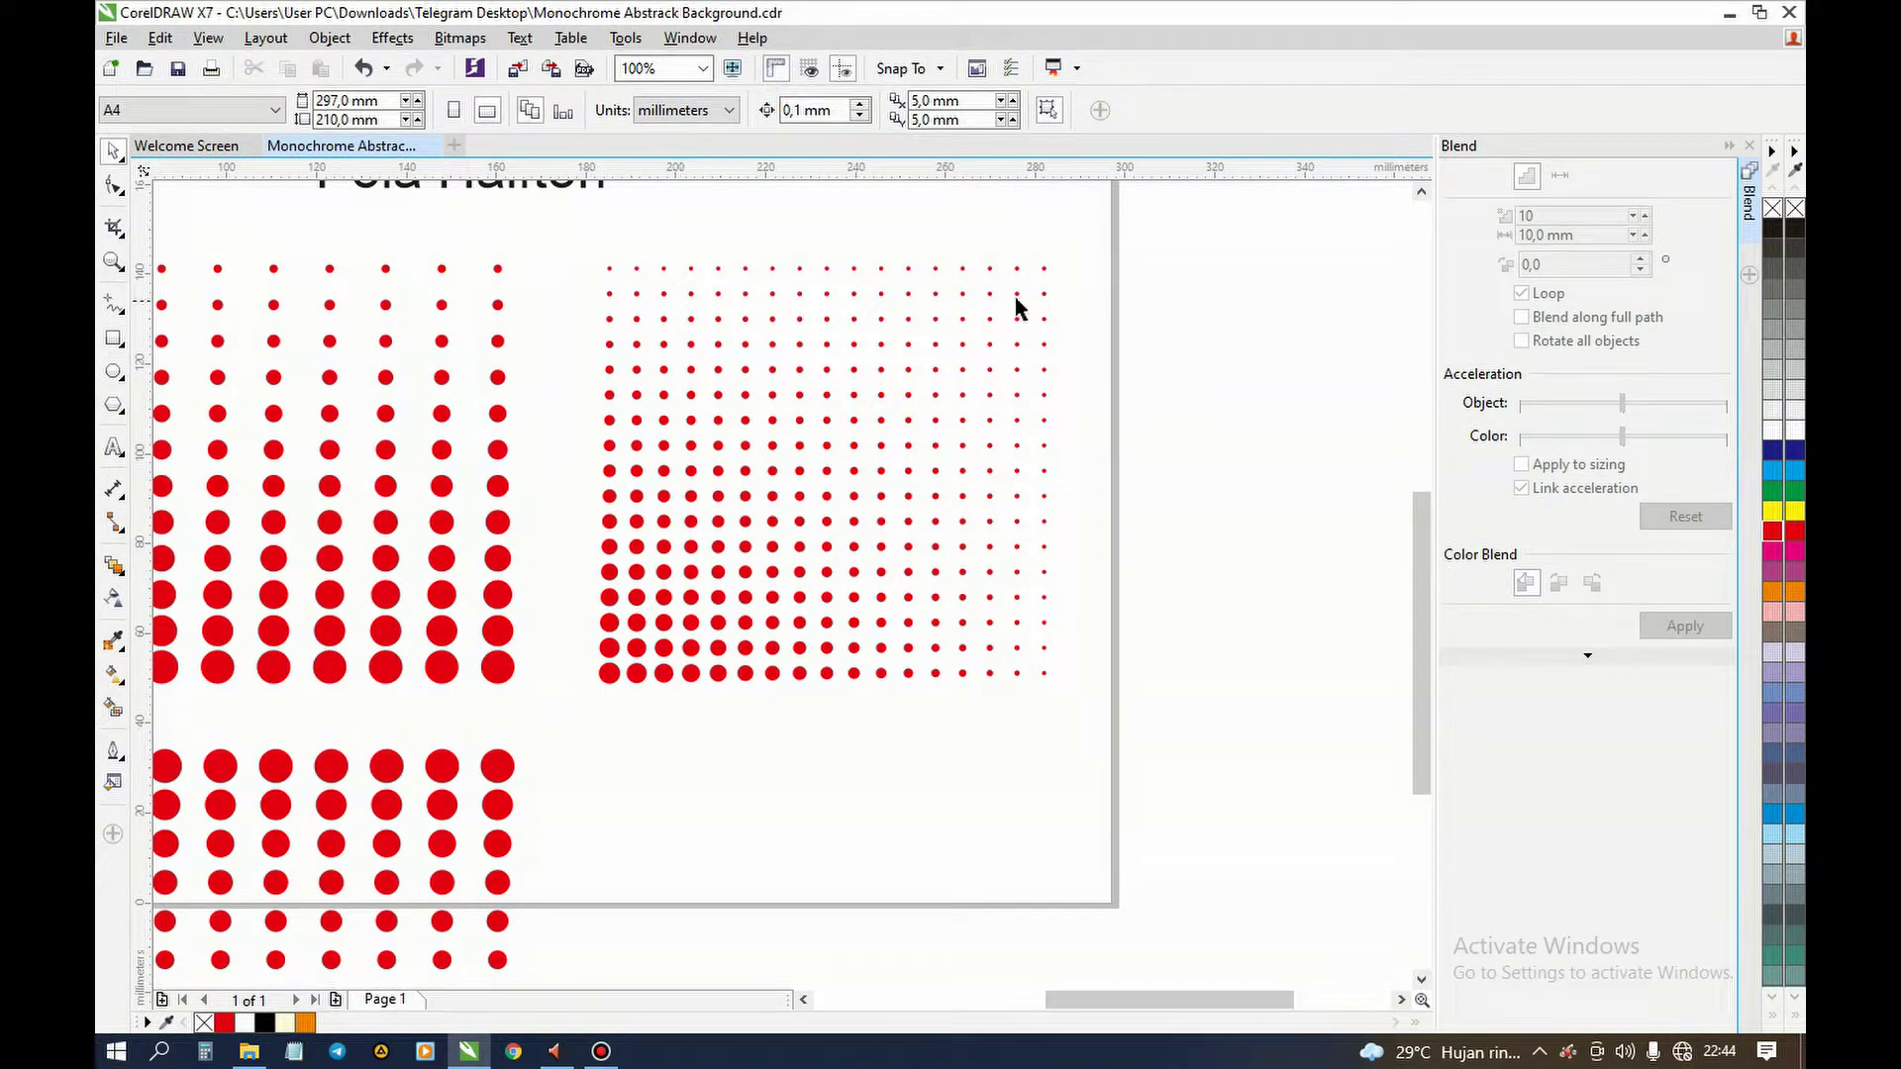
scroll(1051, 266, "down", 1)
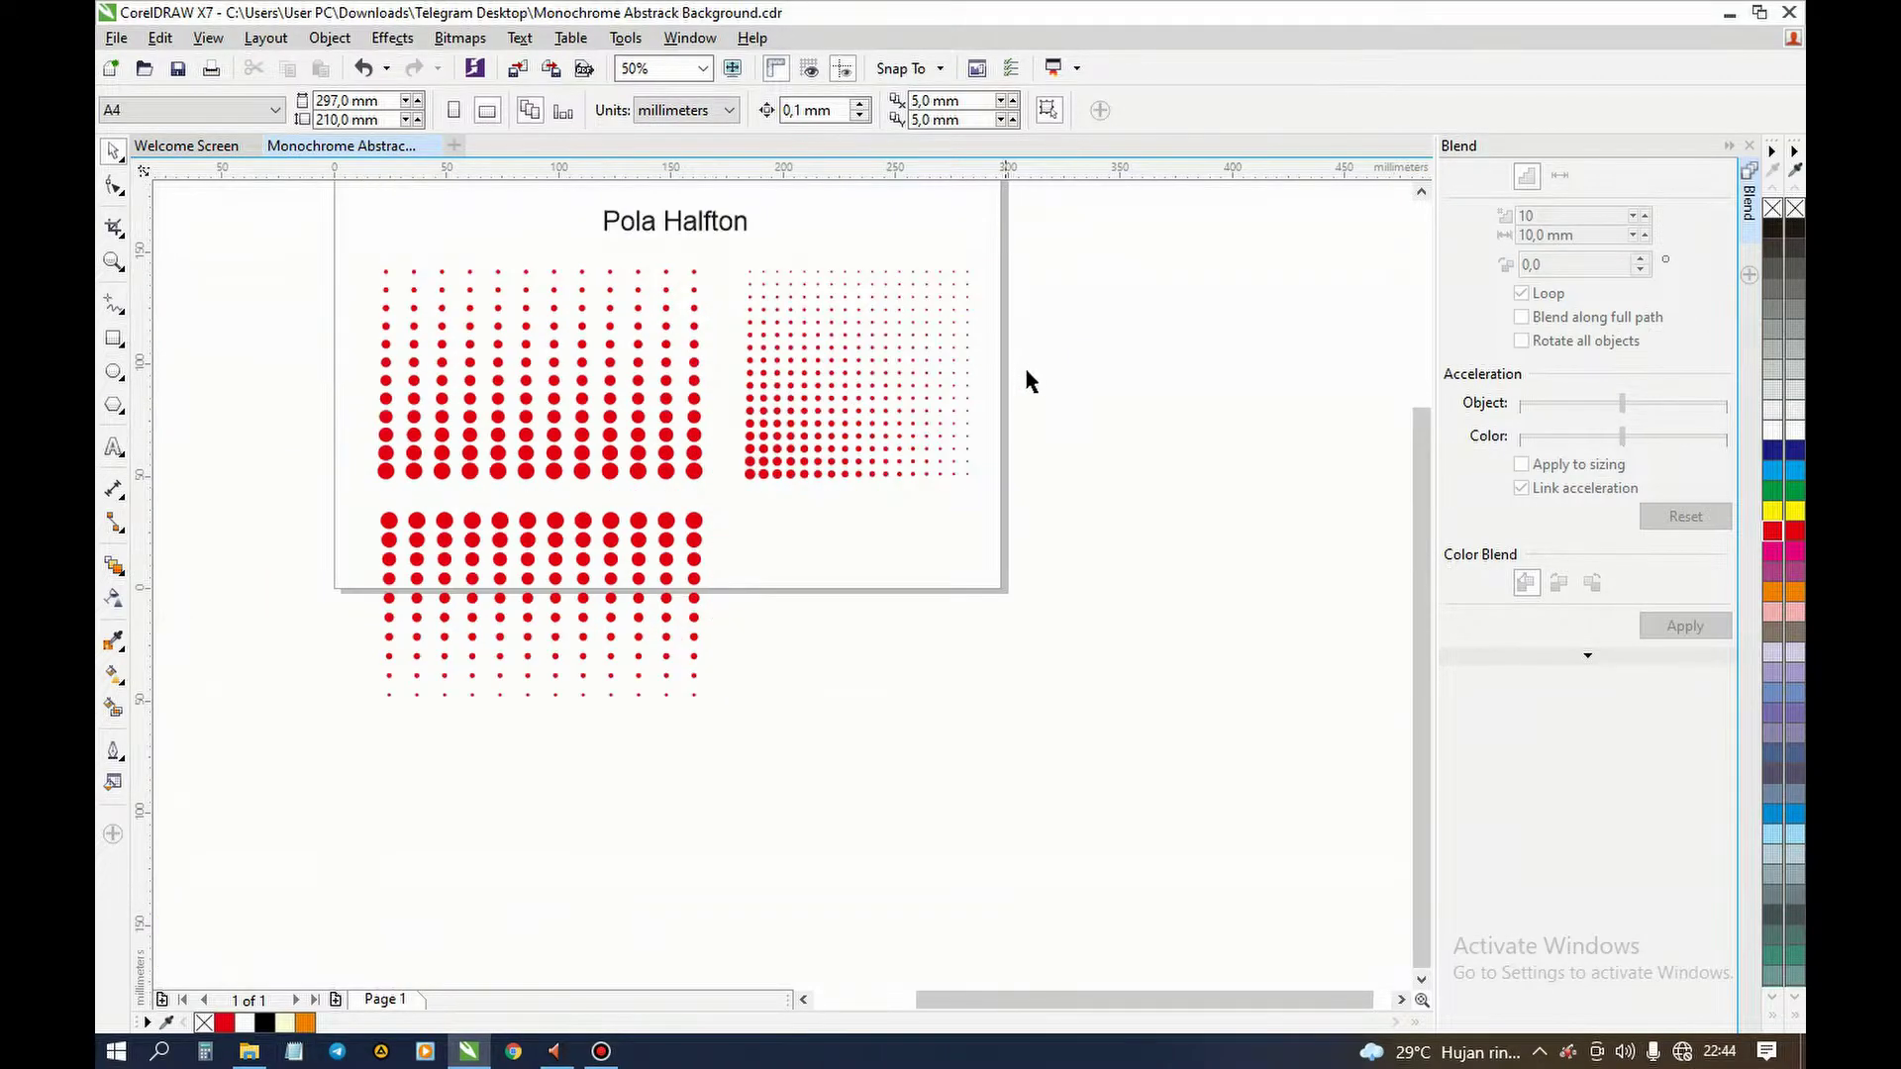
left_click(658, 525)
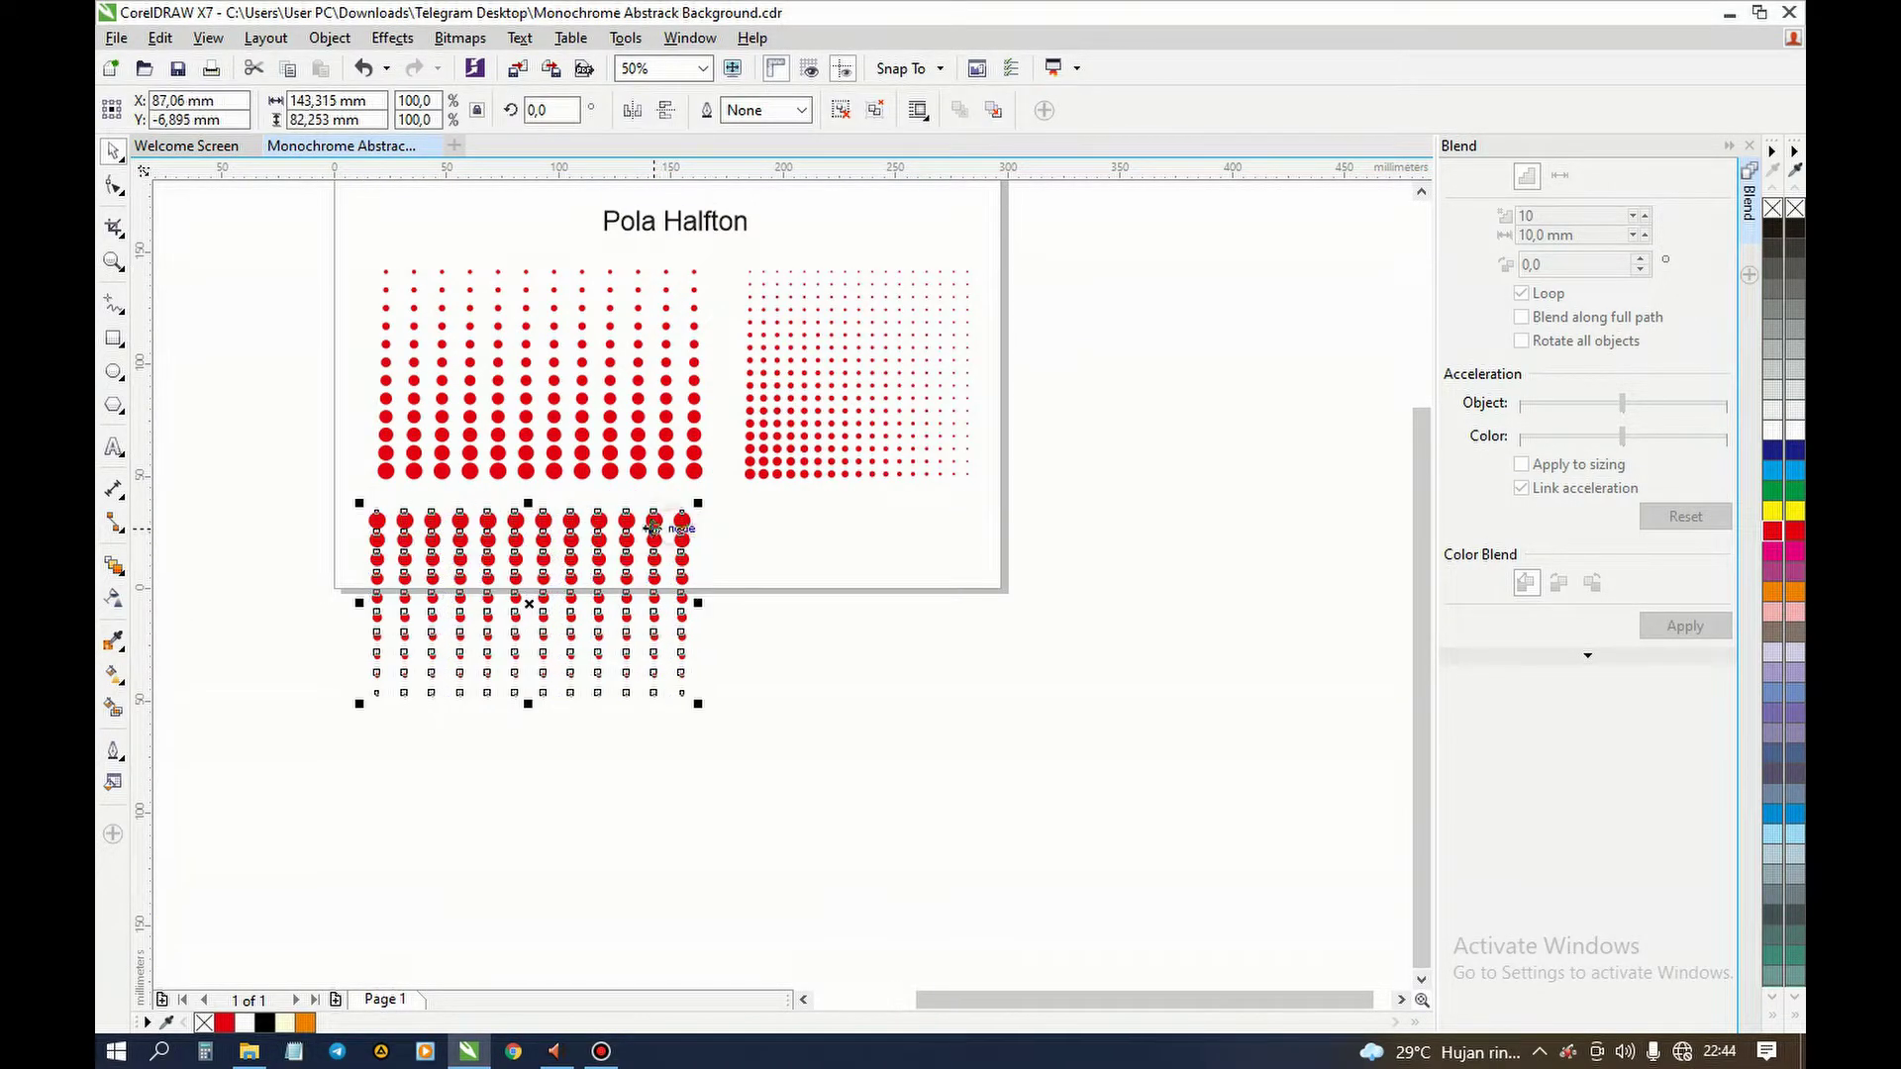
left_click(814, 548)
- Draw a circle about 6.4 mm wide beneath the second pattern and place a copy scaled to about 2.2 mm directly below it
scroll(814, 548, "up", 1)
key("F7")
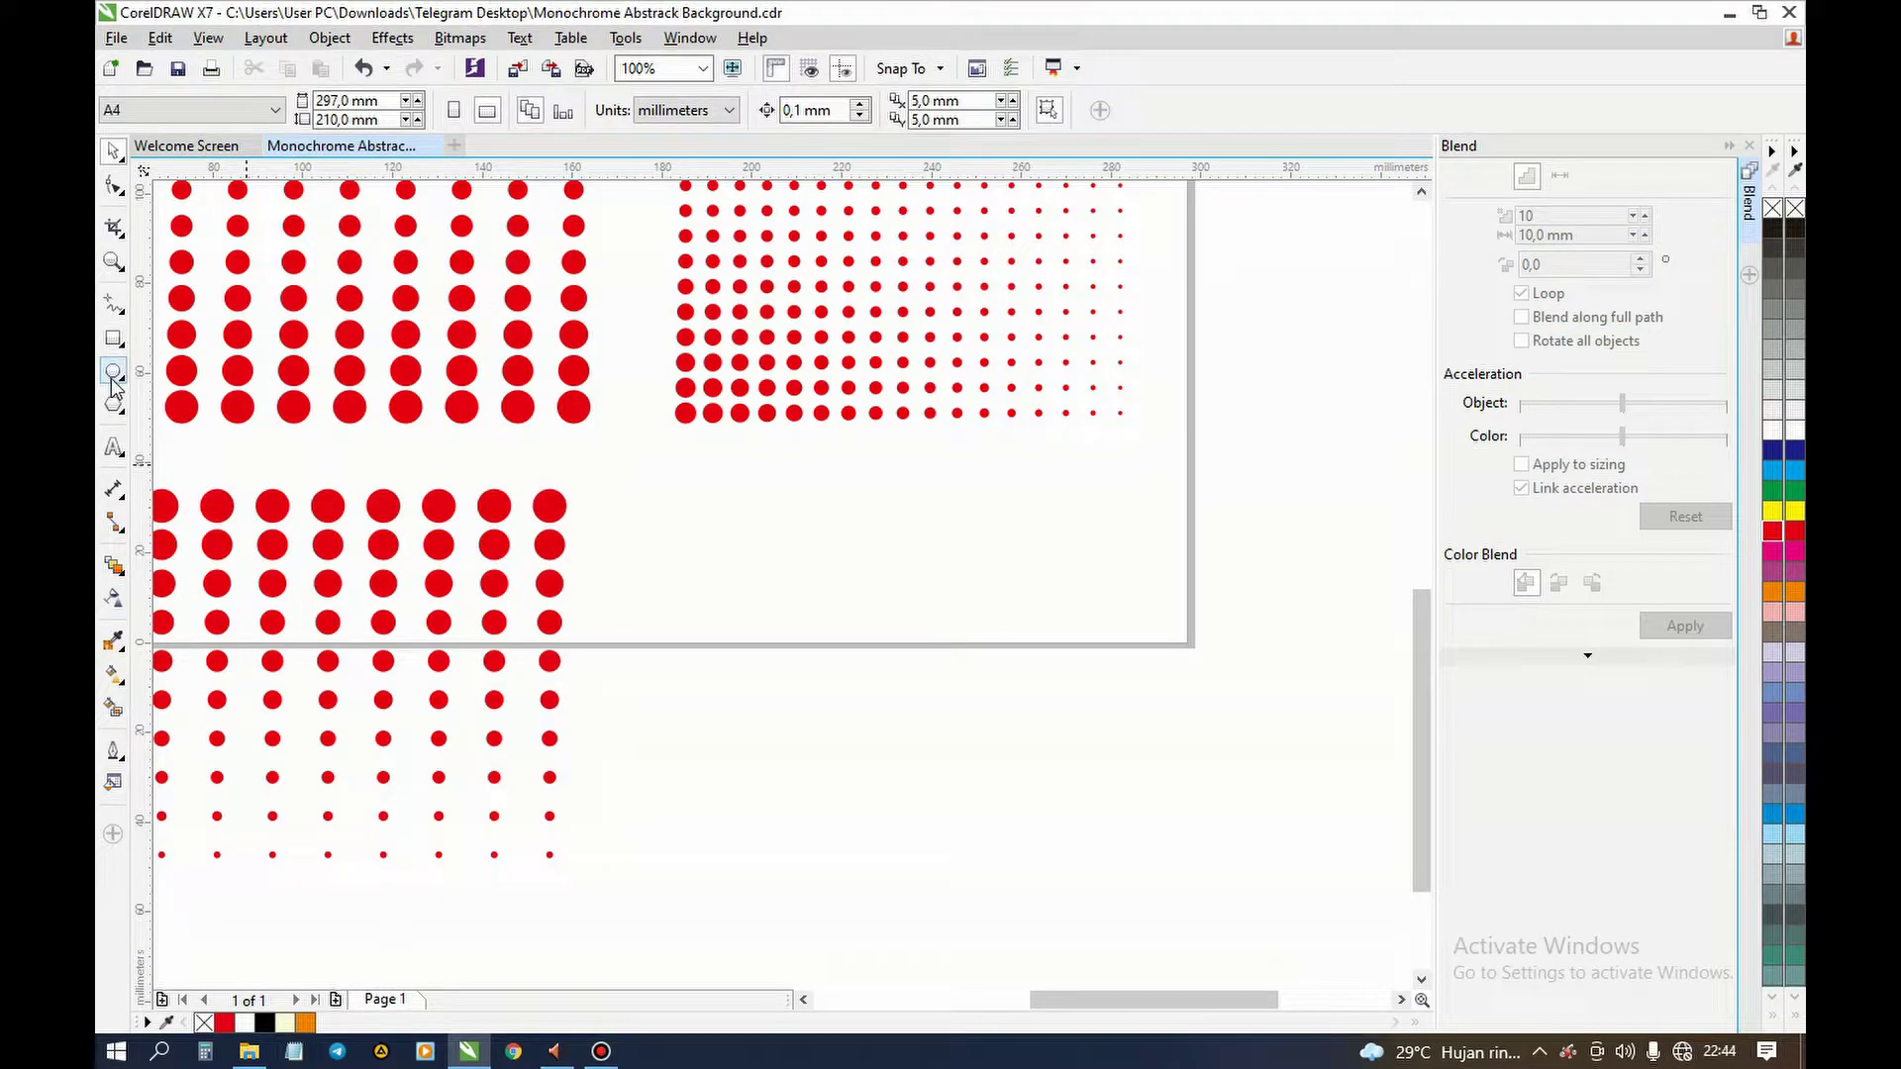
scroll(713, 542, "up", 1)
mouse_move(658, 447)
left_mouse_down()
mouse_move(692, 522)
mouse_move(660, 496)
mouse_move(687, 514)
mouse_move(687, 721)
mouse_move(716, 776)
mouse_move(666, 792)
left_mouse_up()
key("space")
scroll(661, 505, "down", 1)
scroll(715, 792, "up", 2)
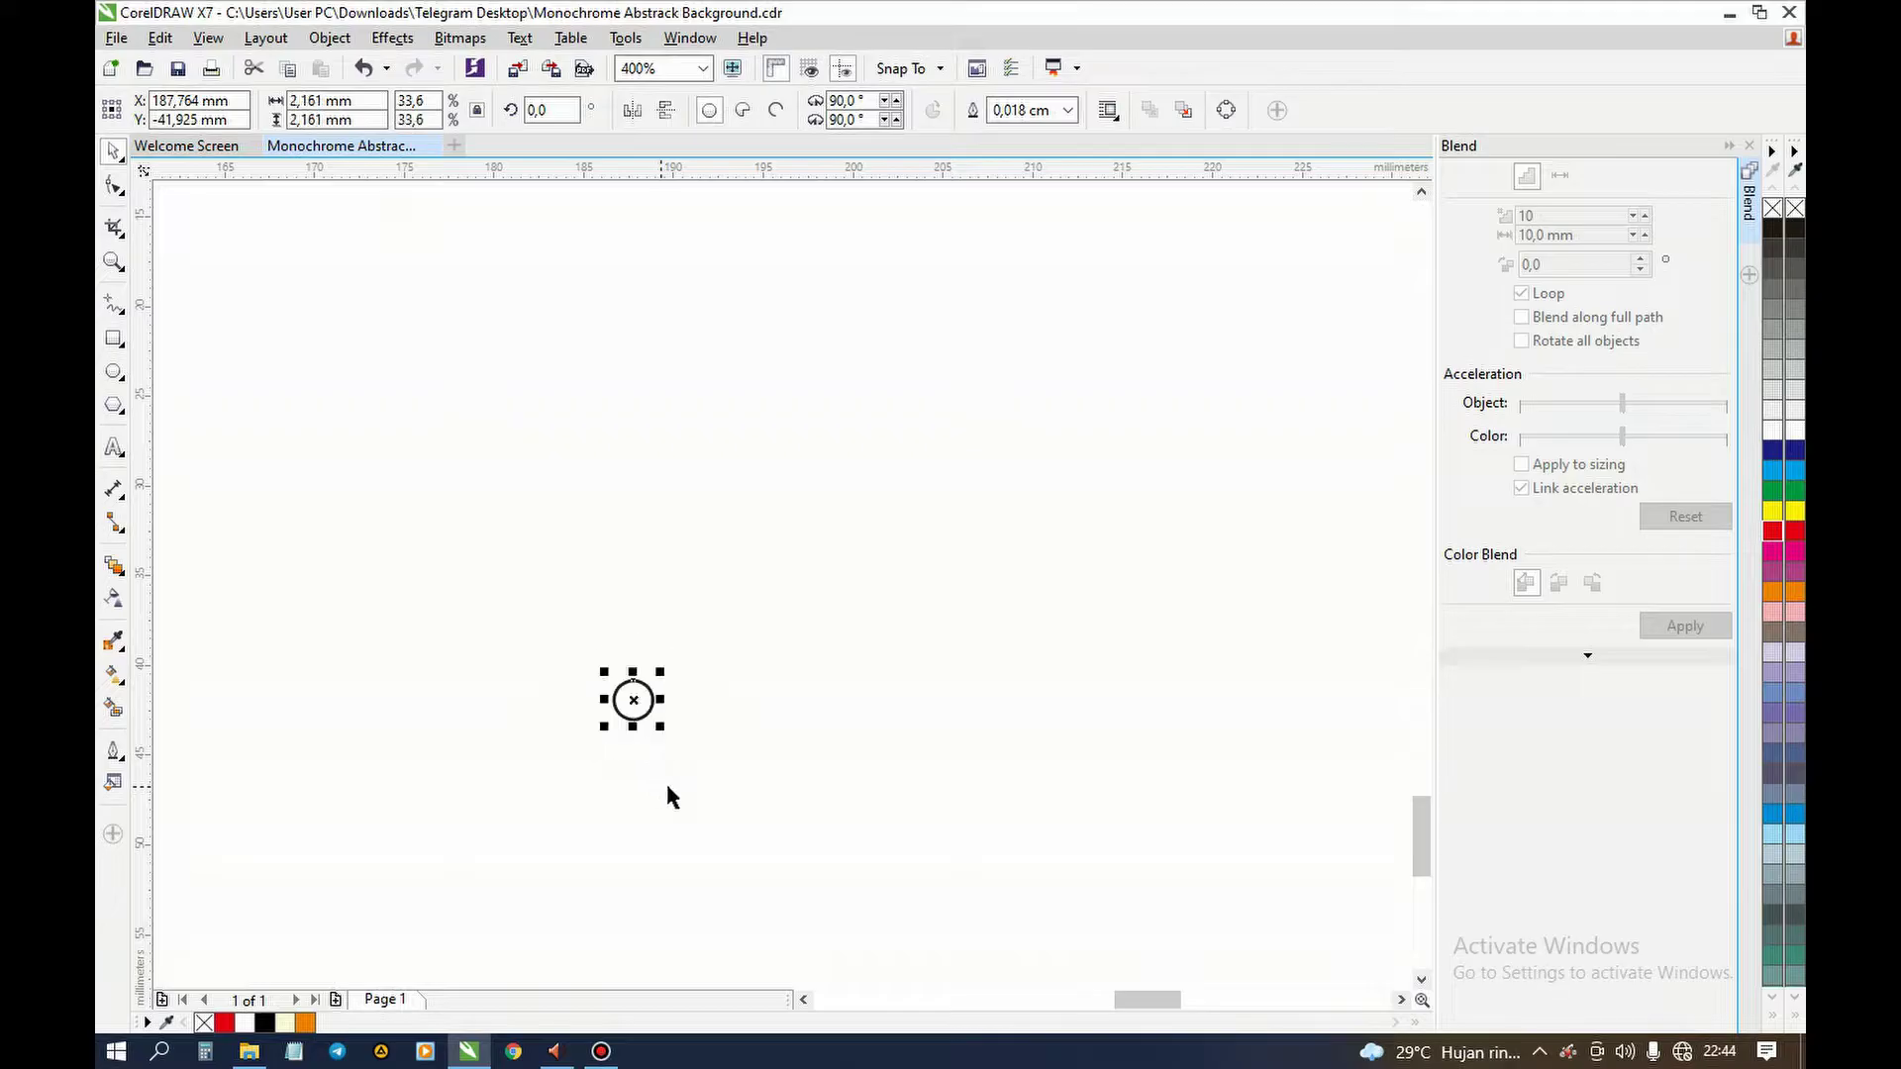
scroll(667, 787, "down", 1)
scroll(671, 796, "down", 1)
- Fill the large and small circles with red and remove their outlines
left_click_drag(564, 390, 792, 863)
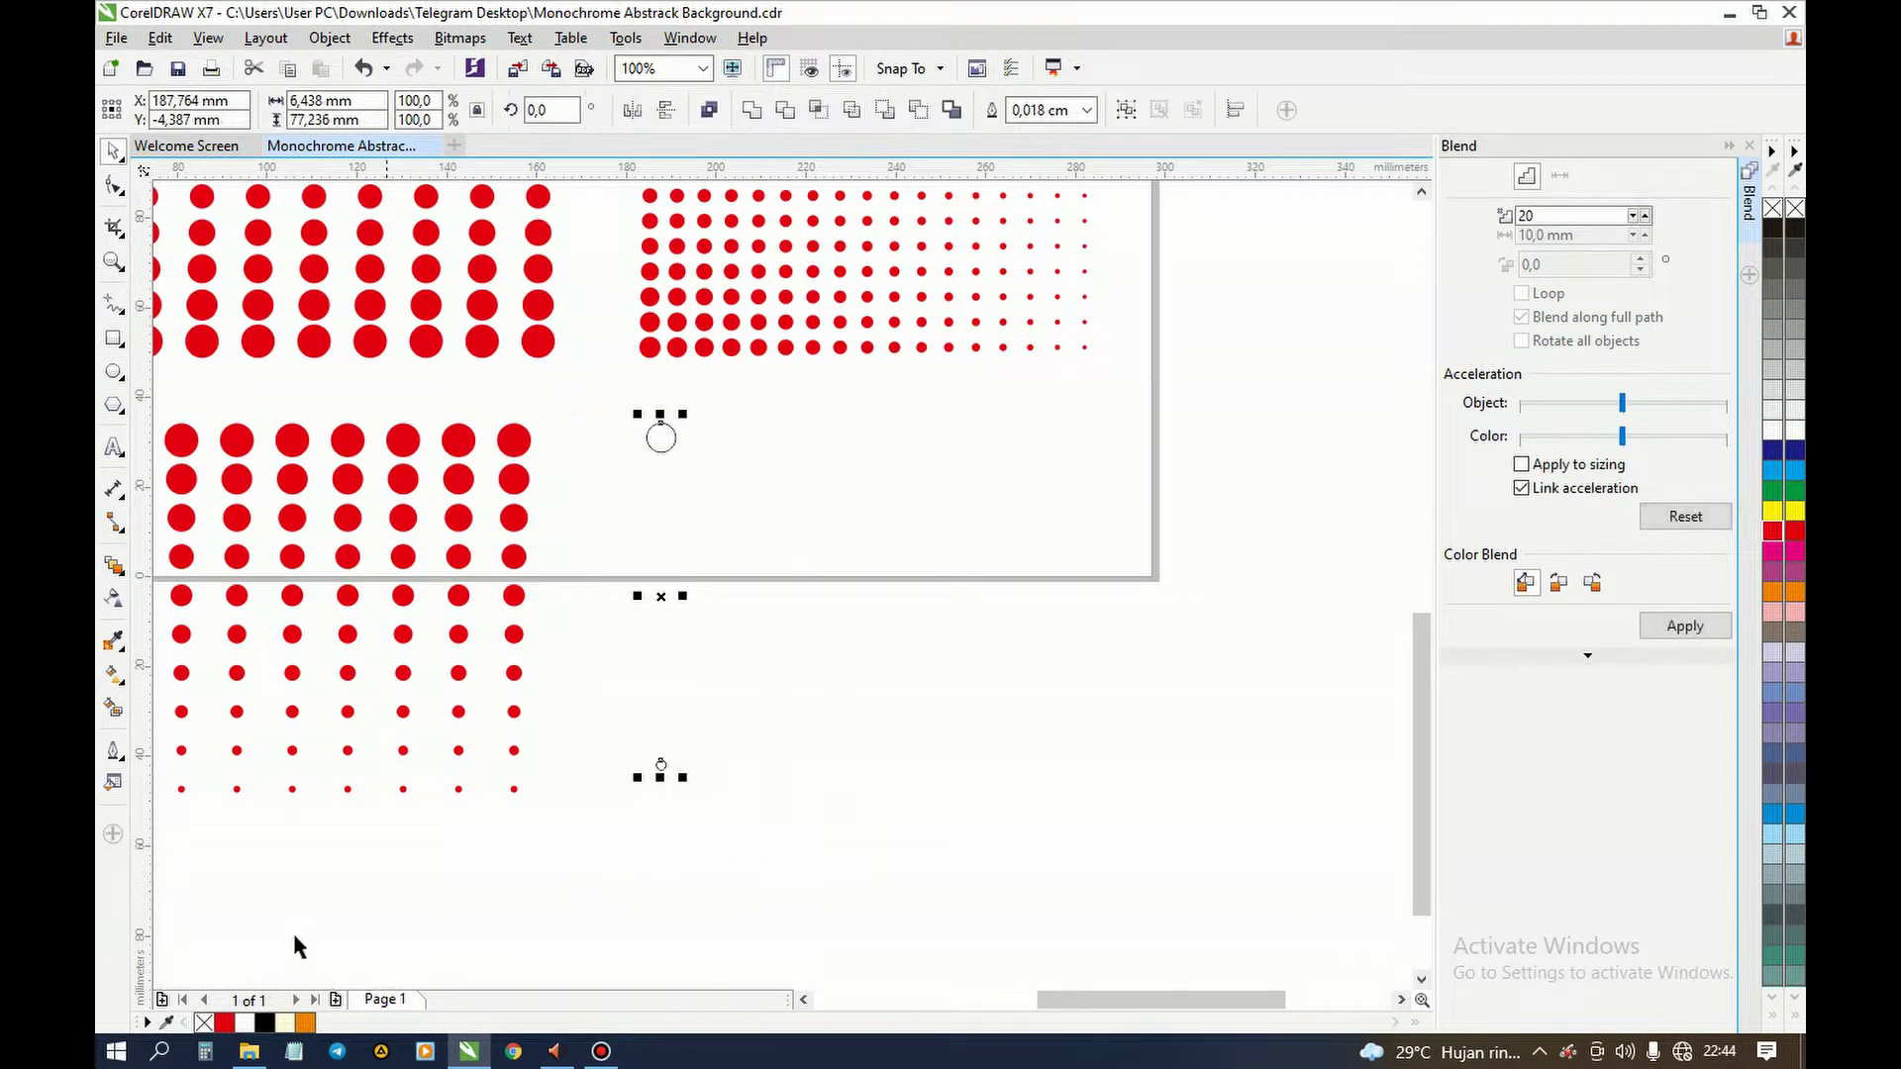
left_click(227, 1022)
right_click(203, 1022)
scroll(716, 711, "down", 1)
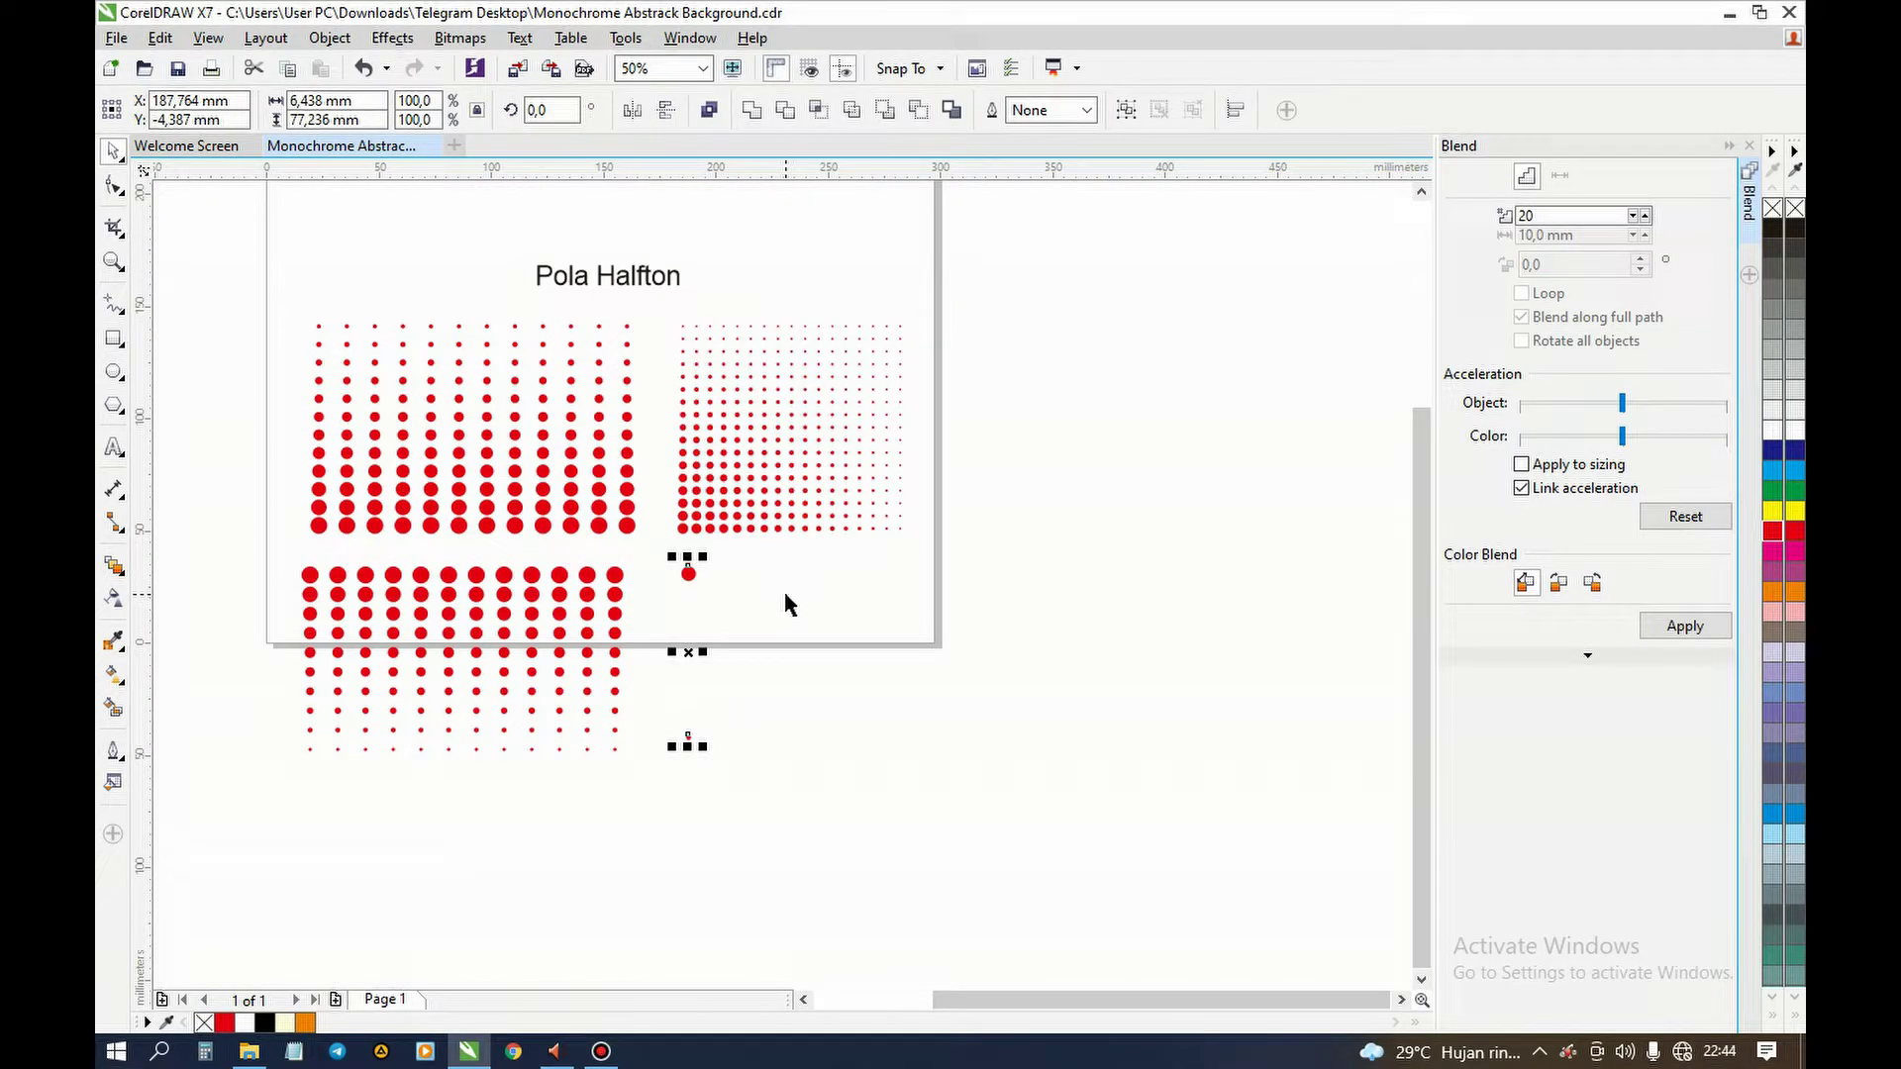
- Group the two red circles and move the group down about 3 mm
key("ctrl+g")
left_click_drag(688, 574, 688, 581)
left_click(730, 626)
left_click(688, 580)
left_click(688, 580)
left_click(749, 631)
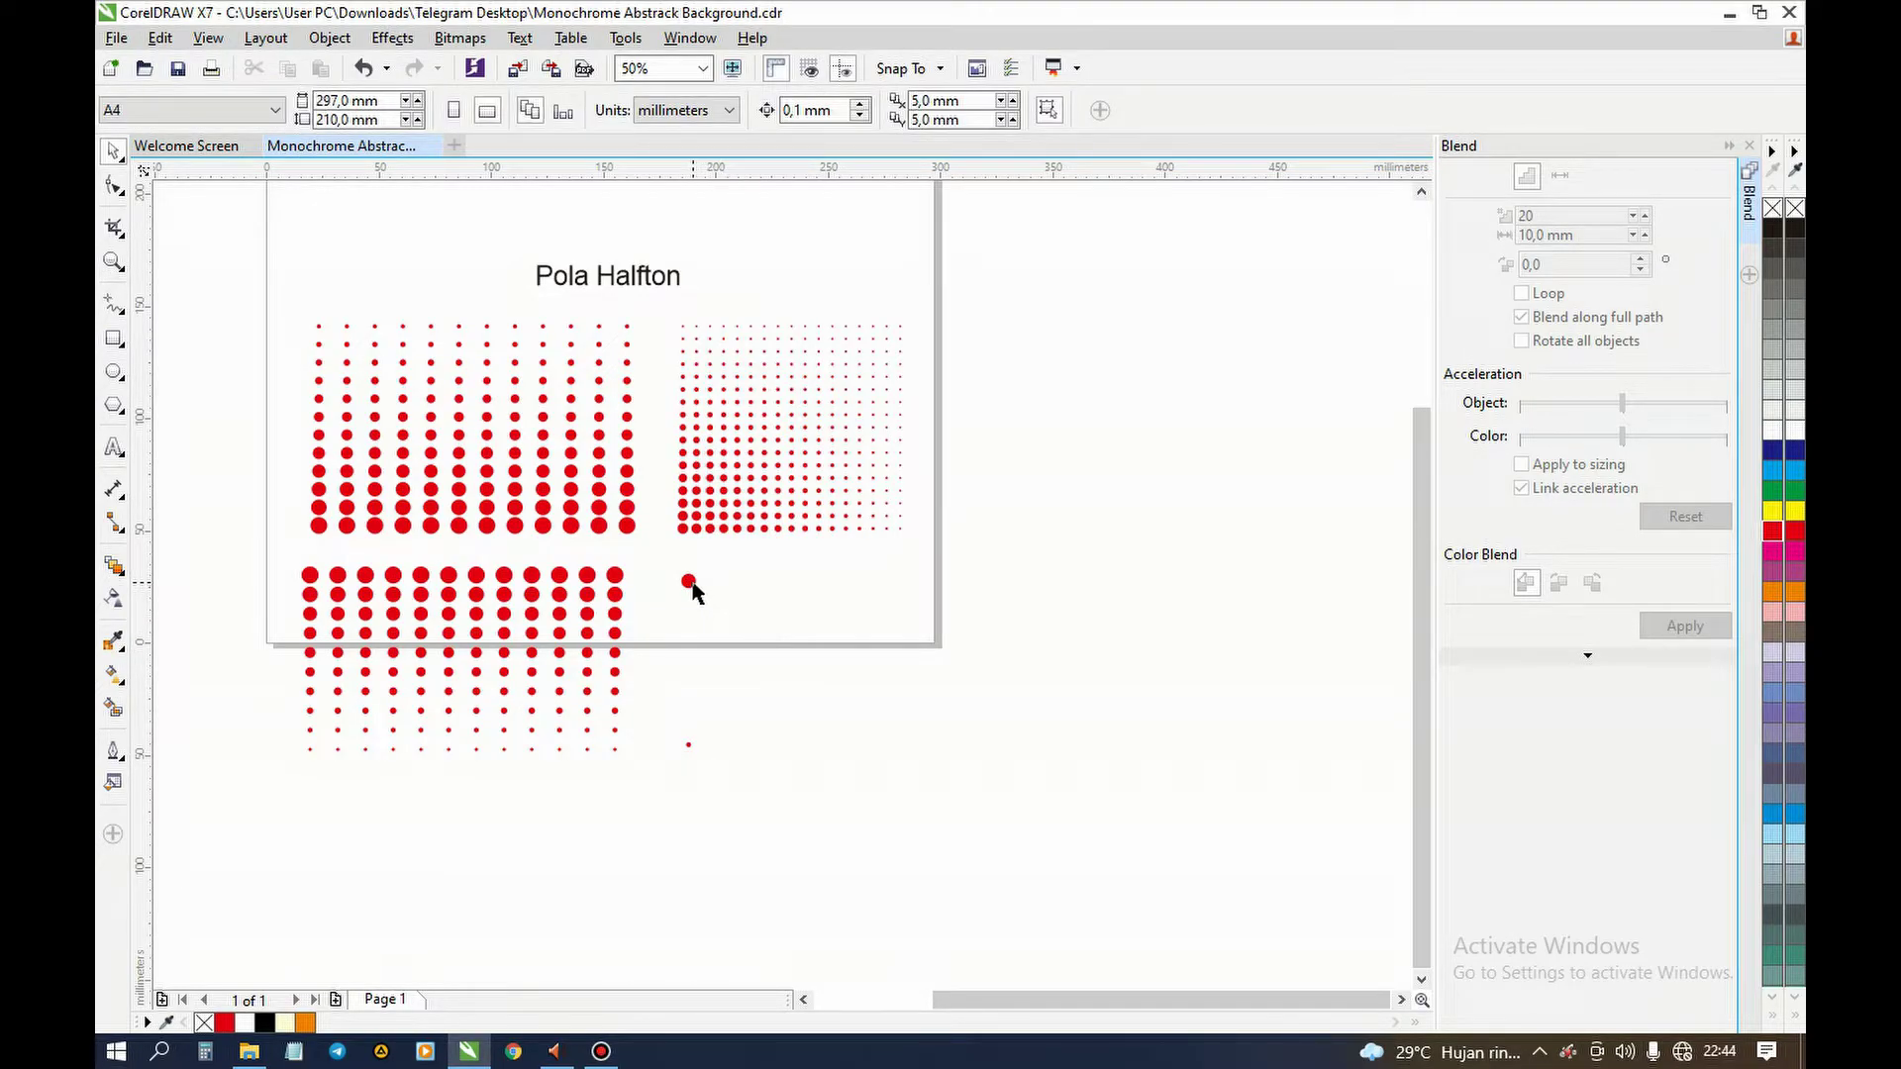
- Mirror the circle group vertically so the small circle is above the large one, and ungroup it
left_click(690, 583)
left_click(784, 693)
left_click(690, 743)
scroll(743, 674, "up", 1)
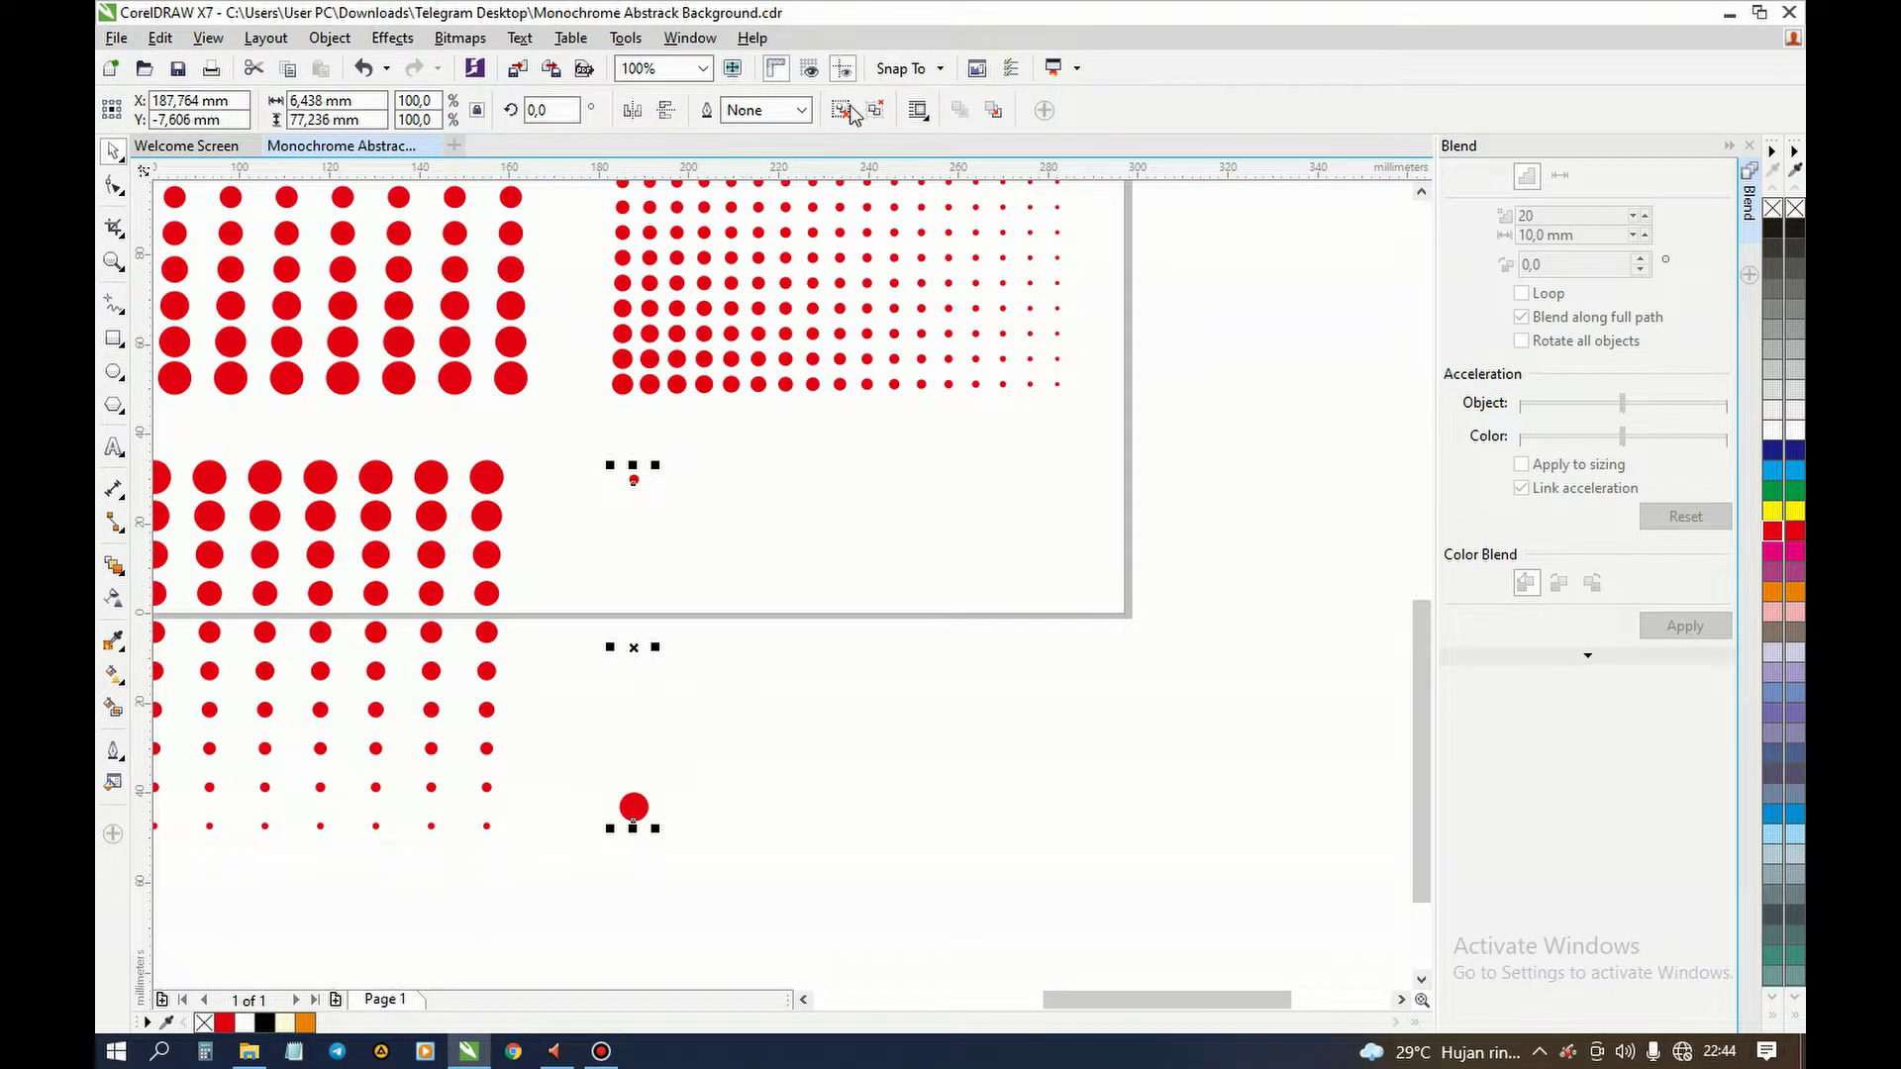
left_click(776, 620)
scroll(725, 551, "down", 1)
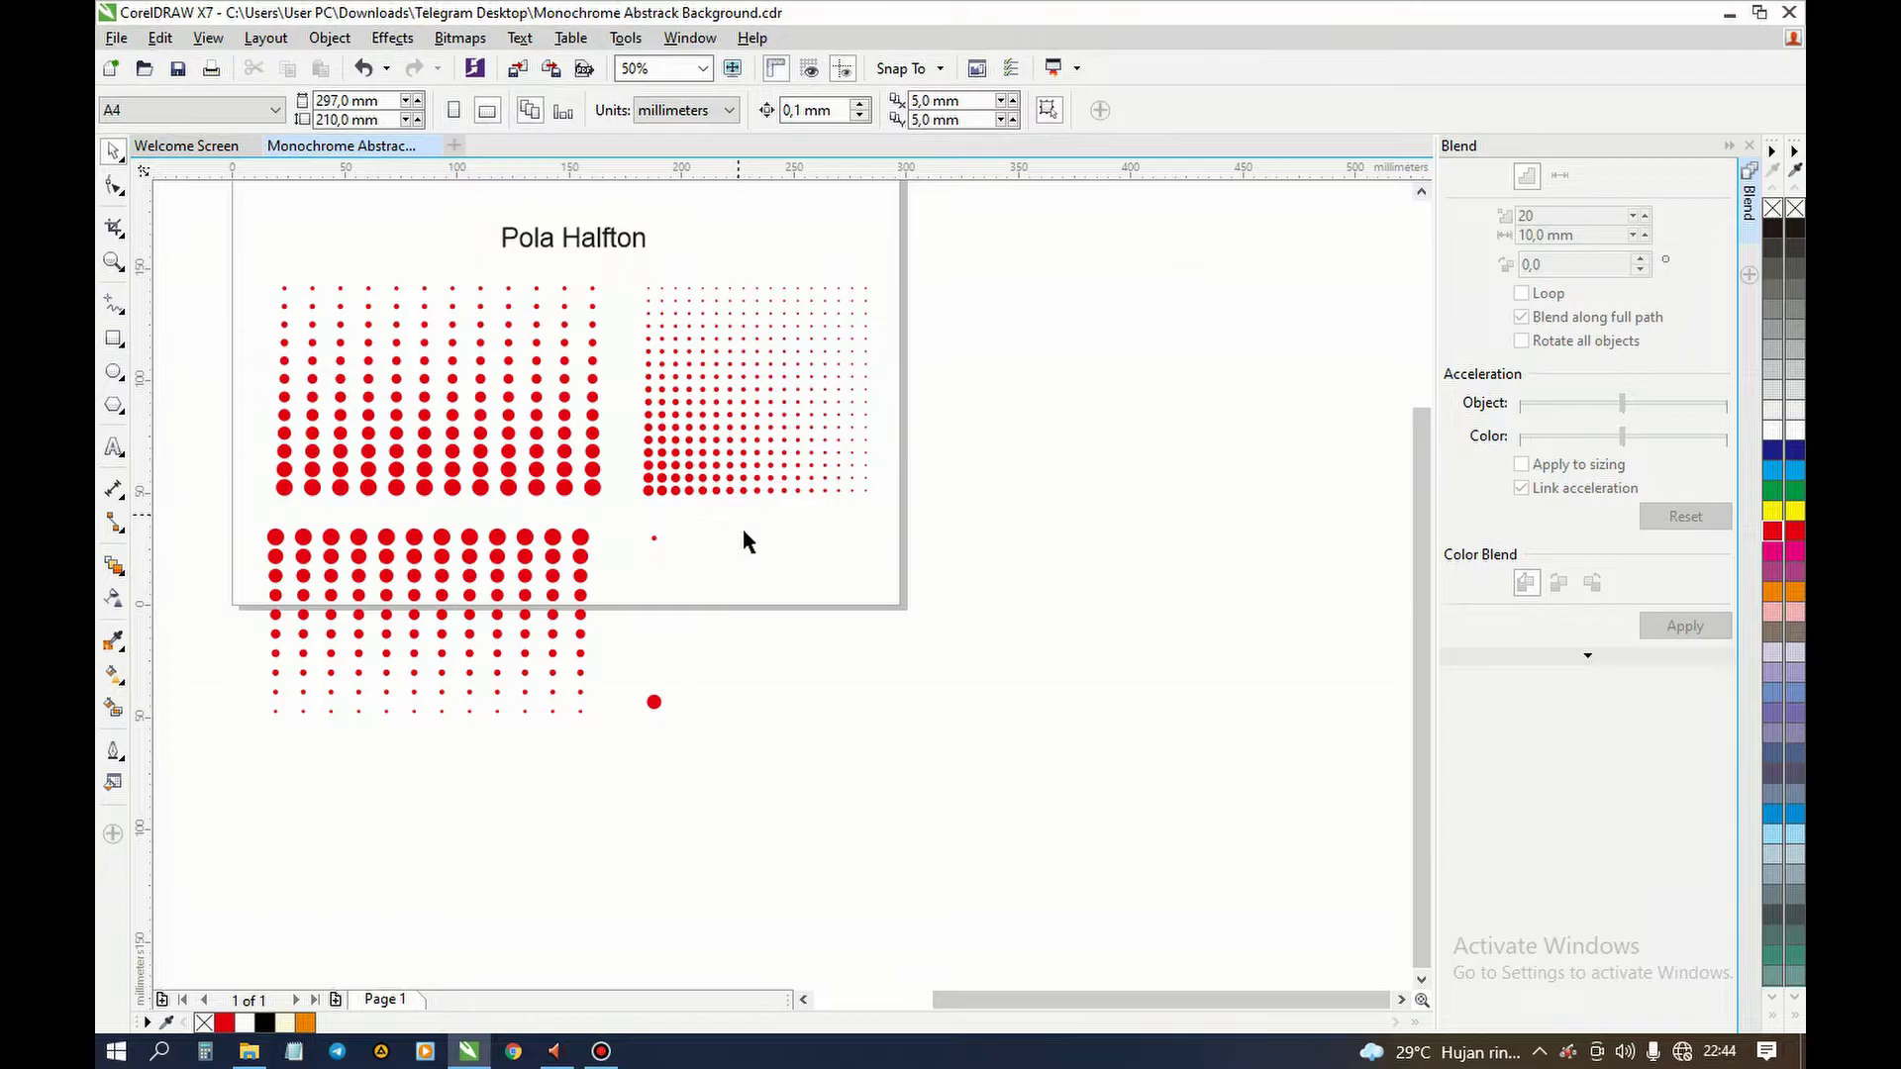
- Place a copy of the small circle level with the large one, about 80 mm to its right
scroll(759, 657, "up", 1)
left_click_drag(500, 382, 906, 747)
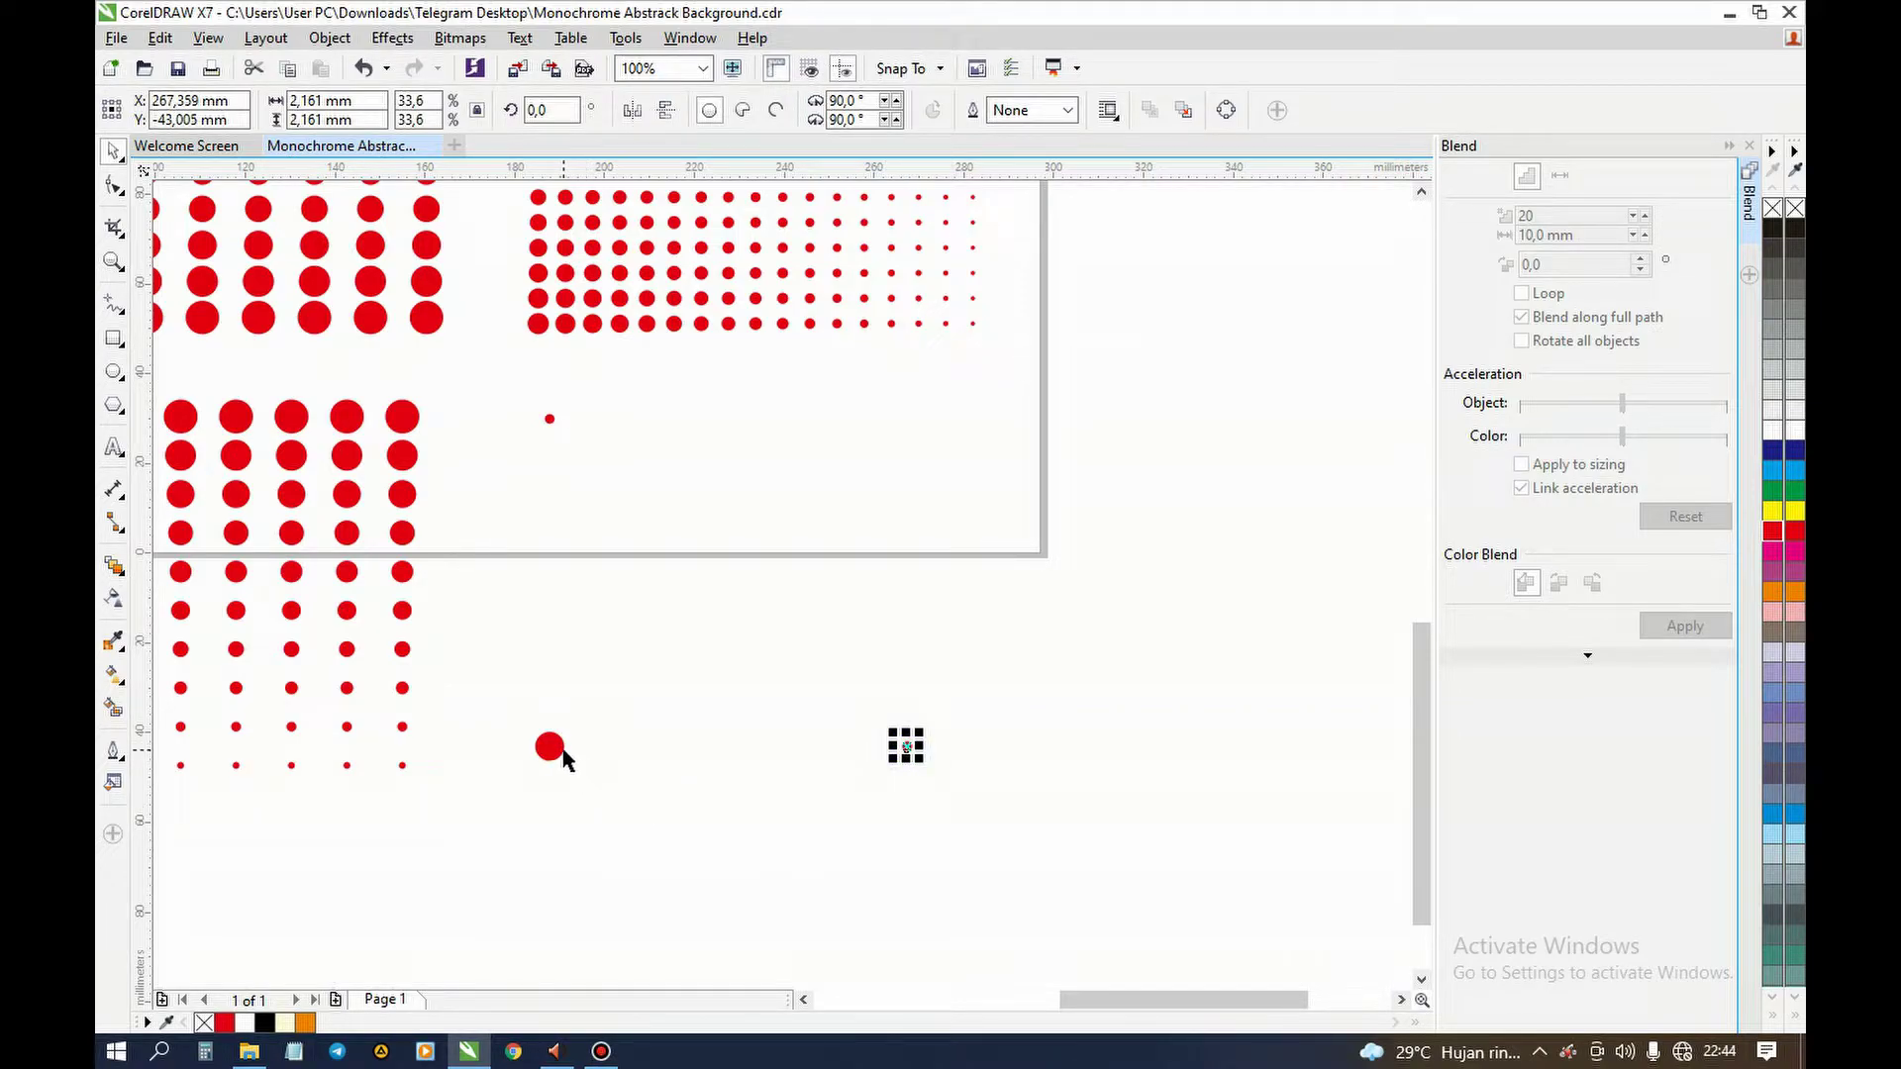
left_click(562, 749, "shift")
left_click(608, 781)
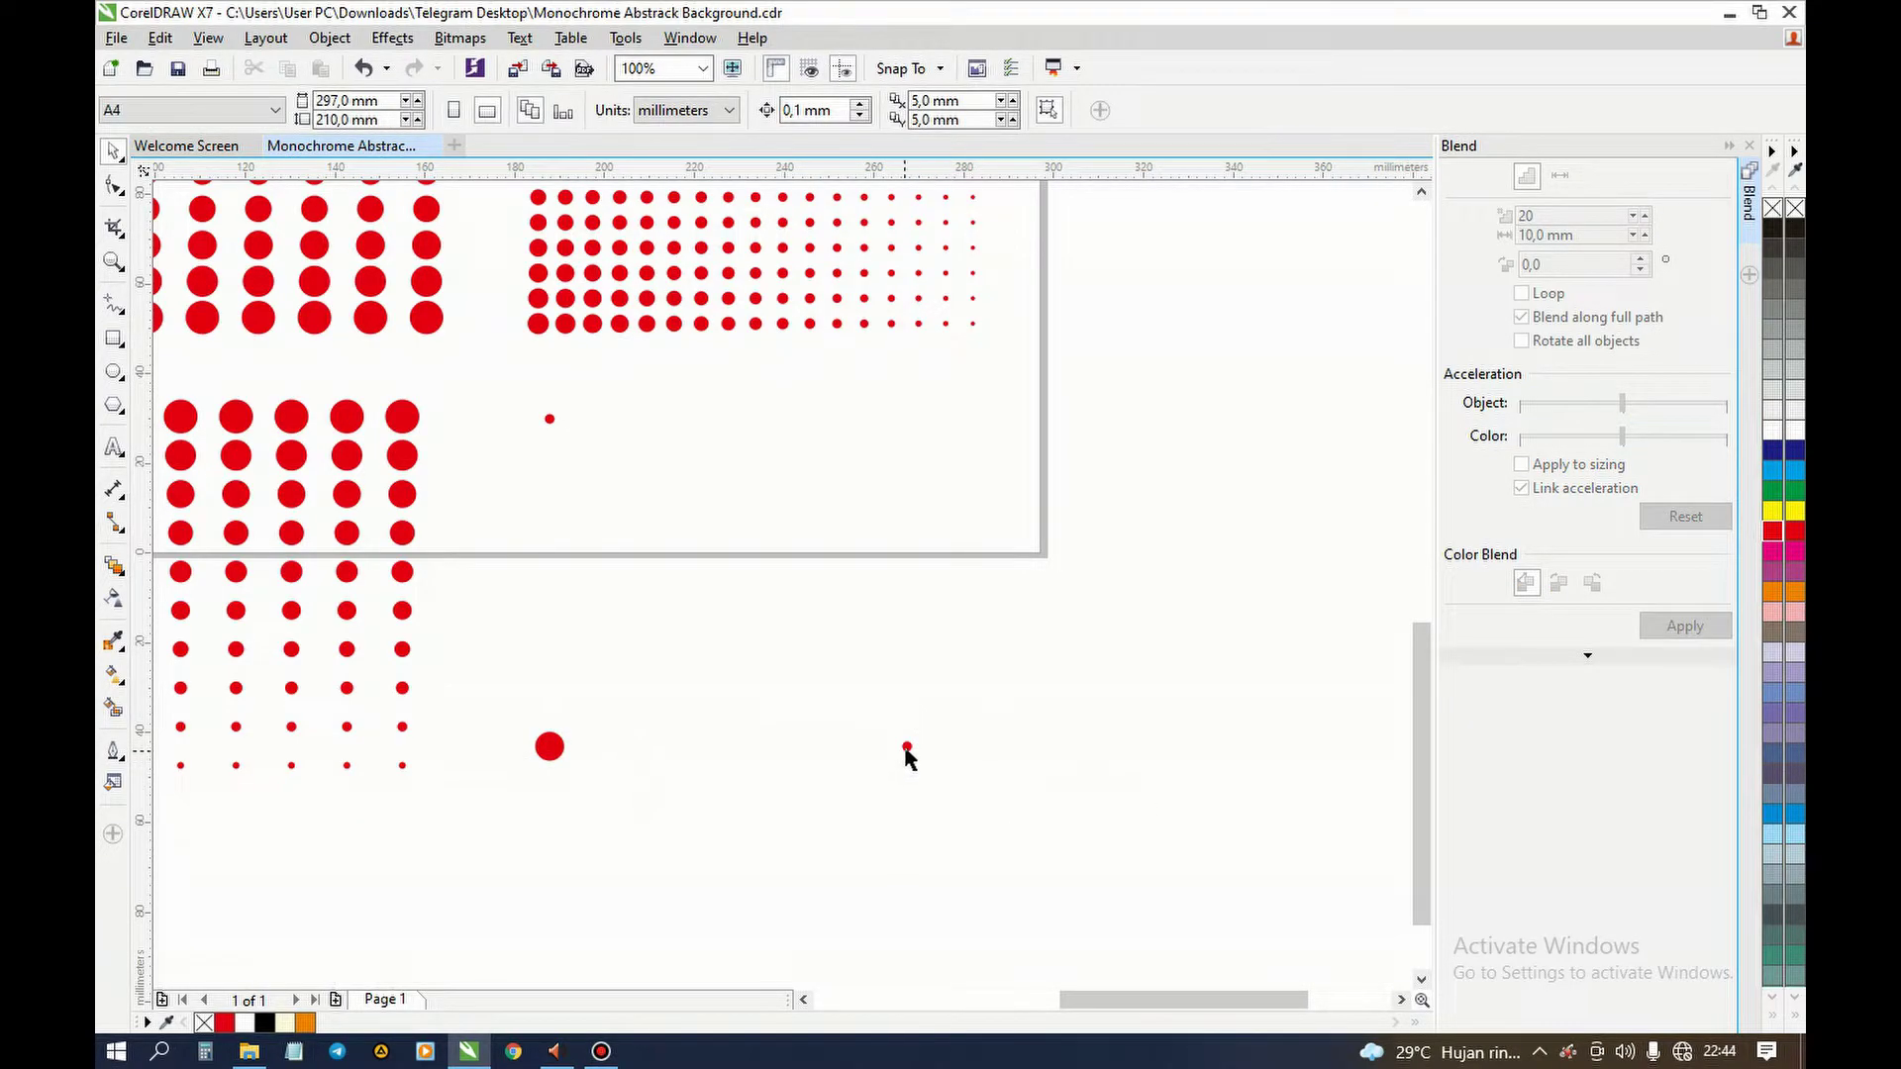
- Move the copied small circle up and slightly right, and align its center horizontally with the large circle's
left_click_drag(907, 747, 918, 700)
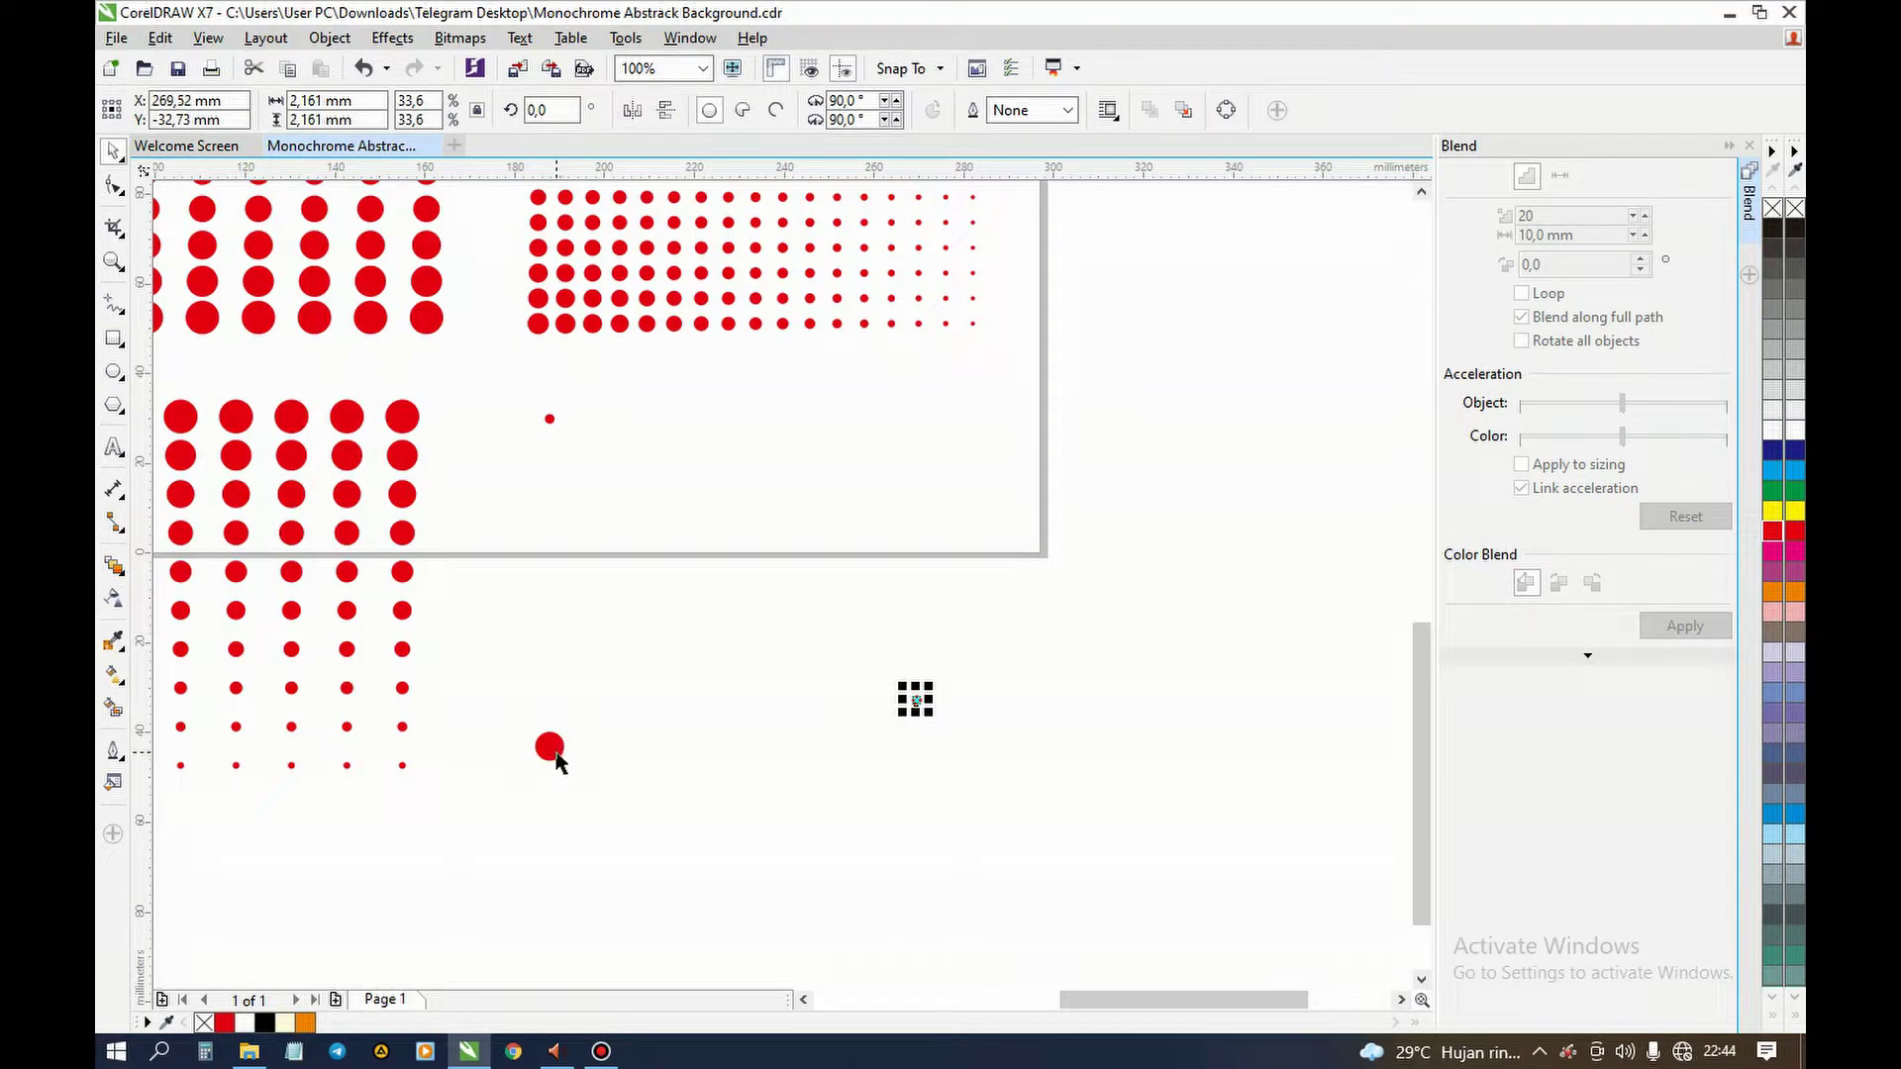
left_click(649, 806)
left_click(747, 622)
left_click_drag(748, 622, 1260, 925)
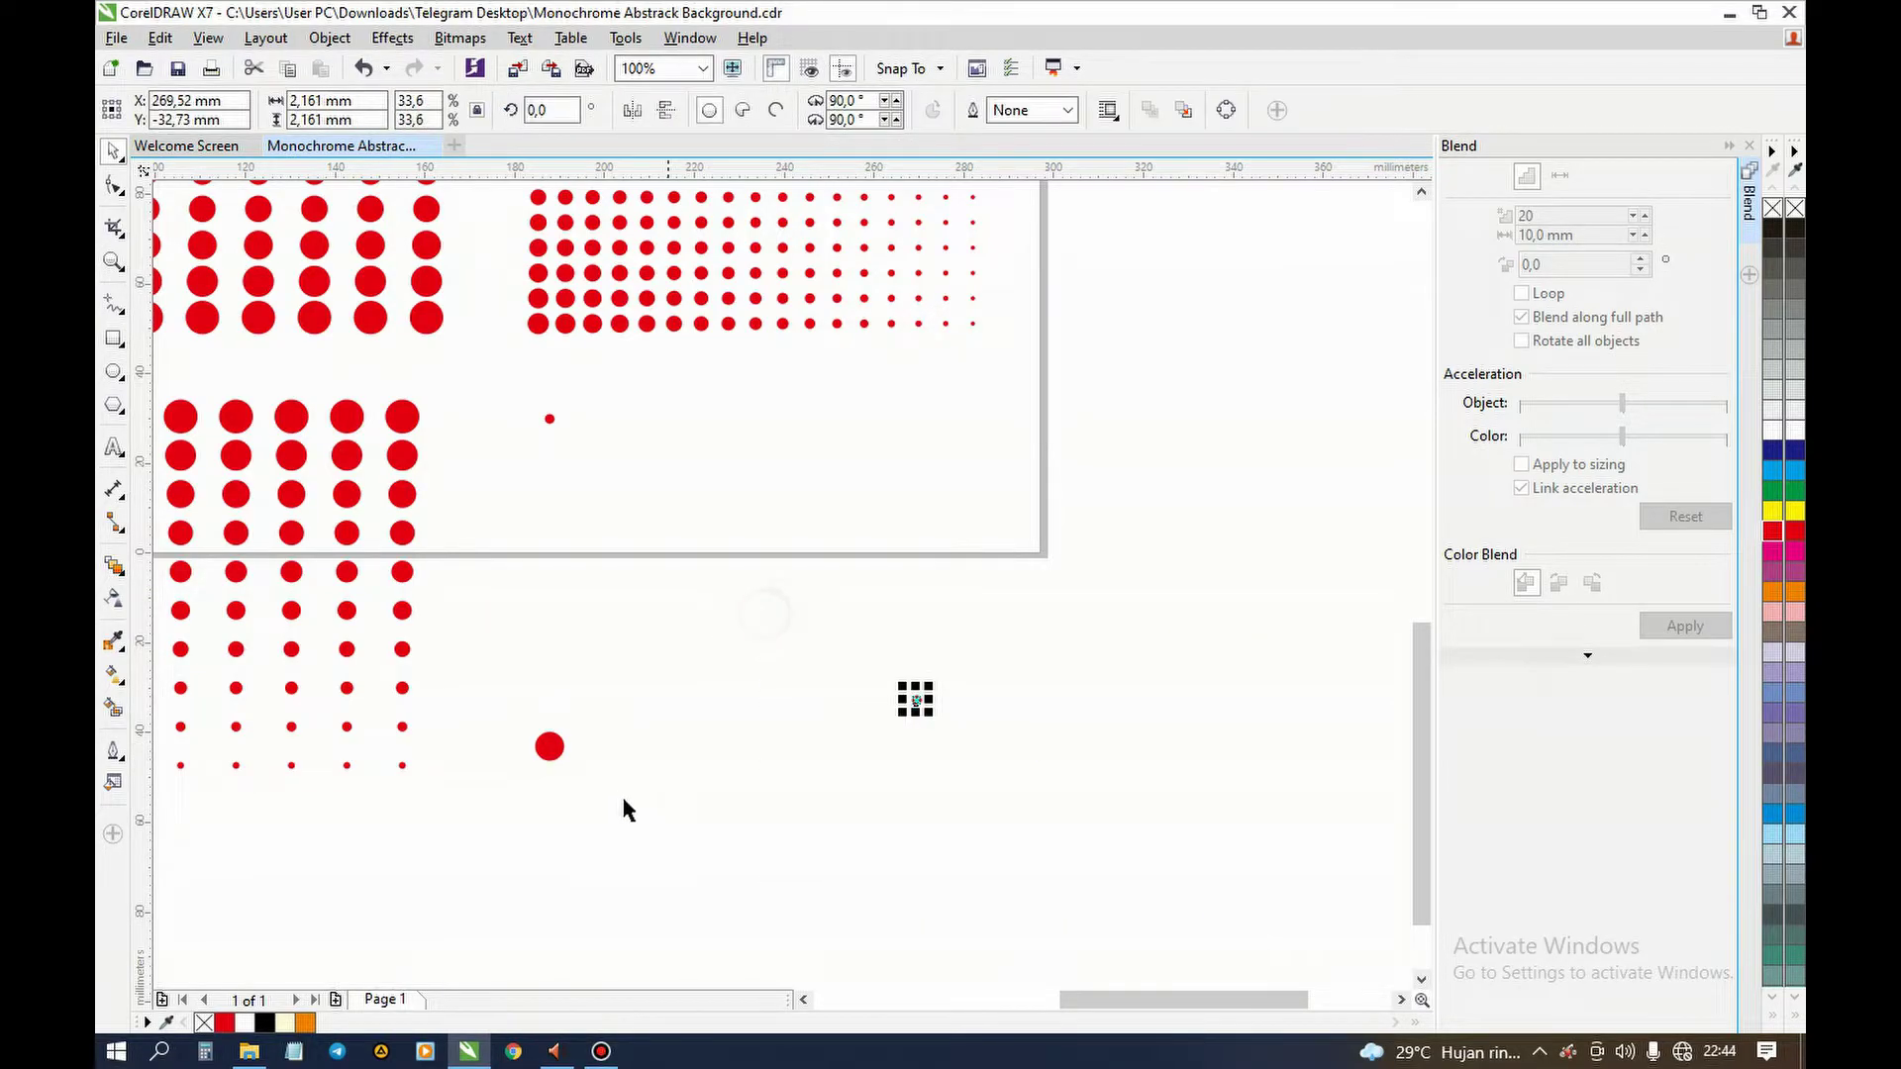
left_click(550, 749, "shift")
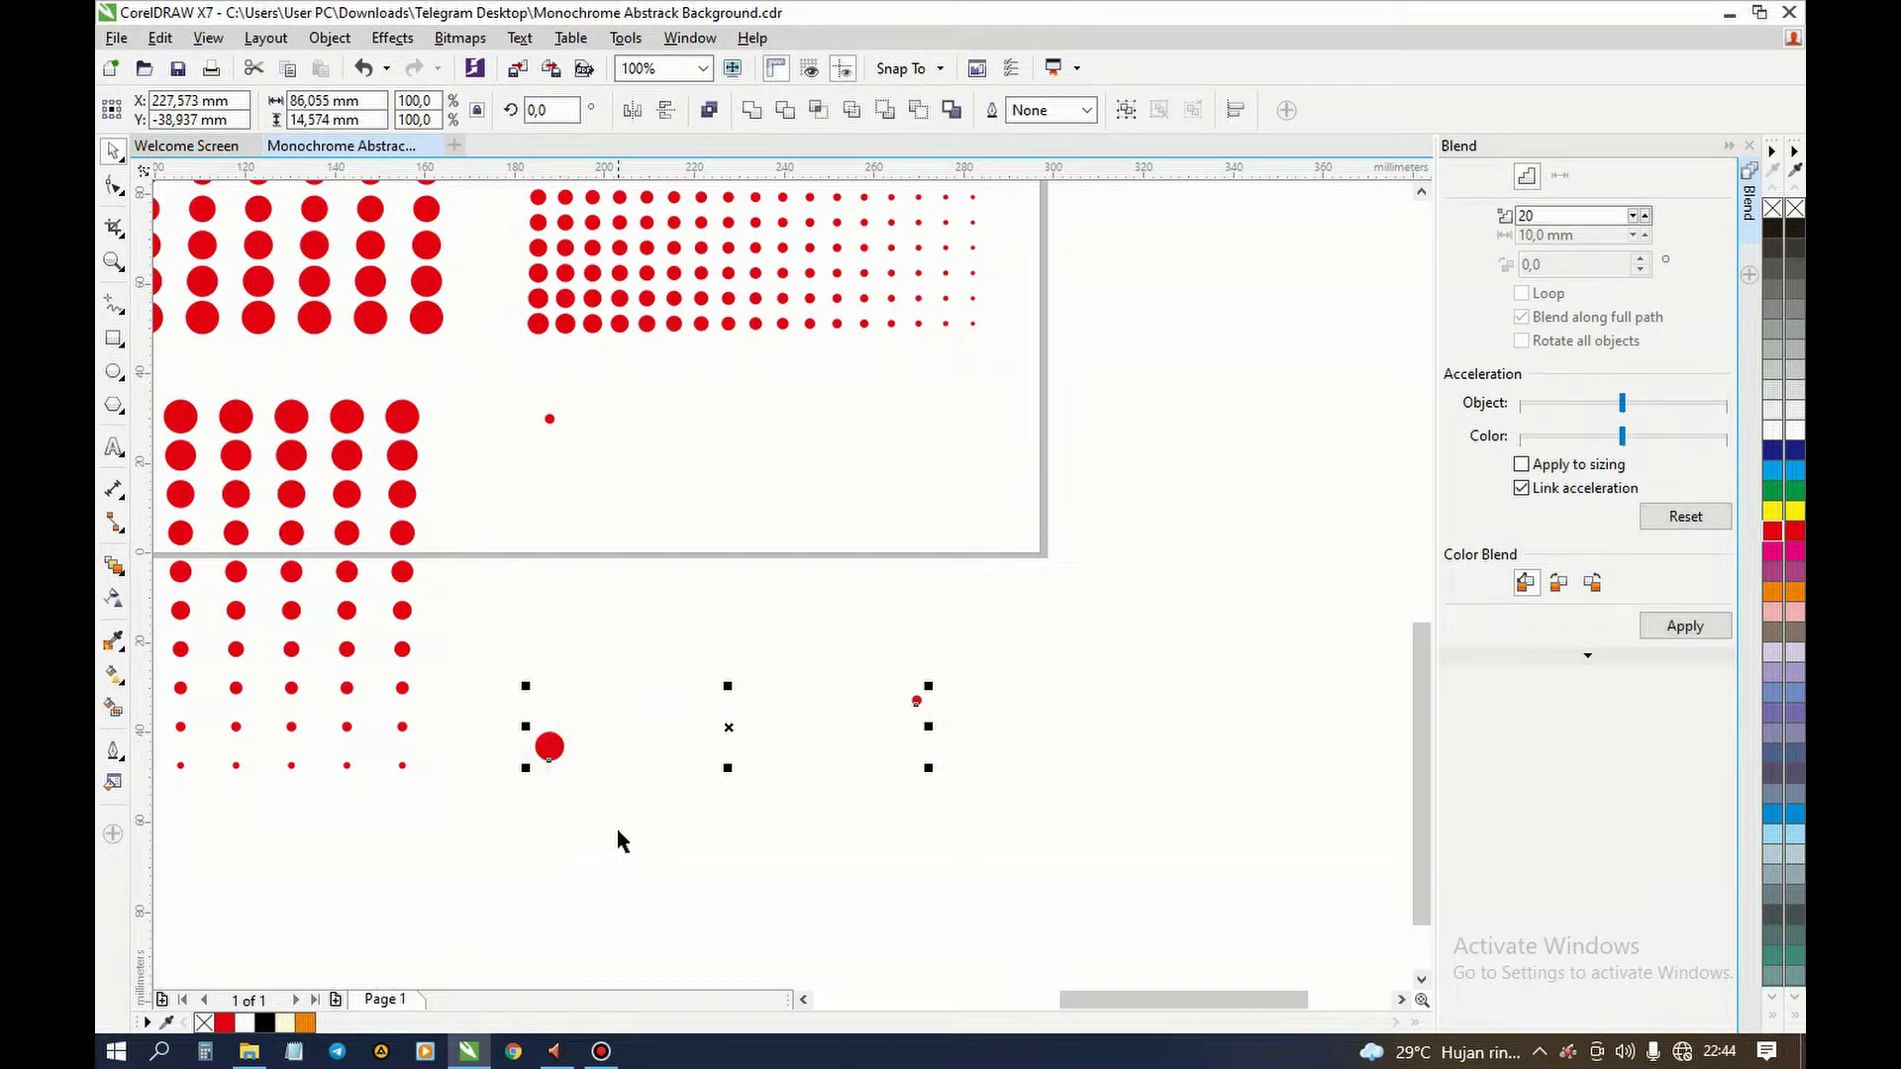
key("e")
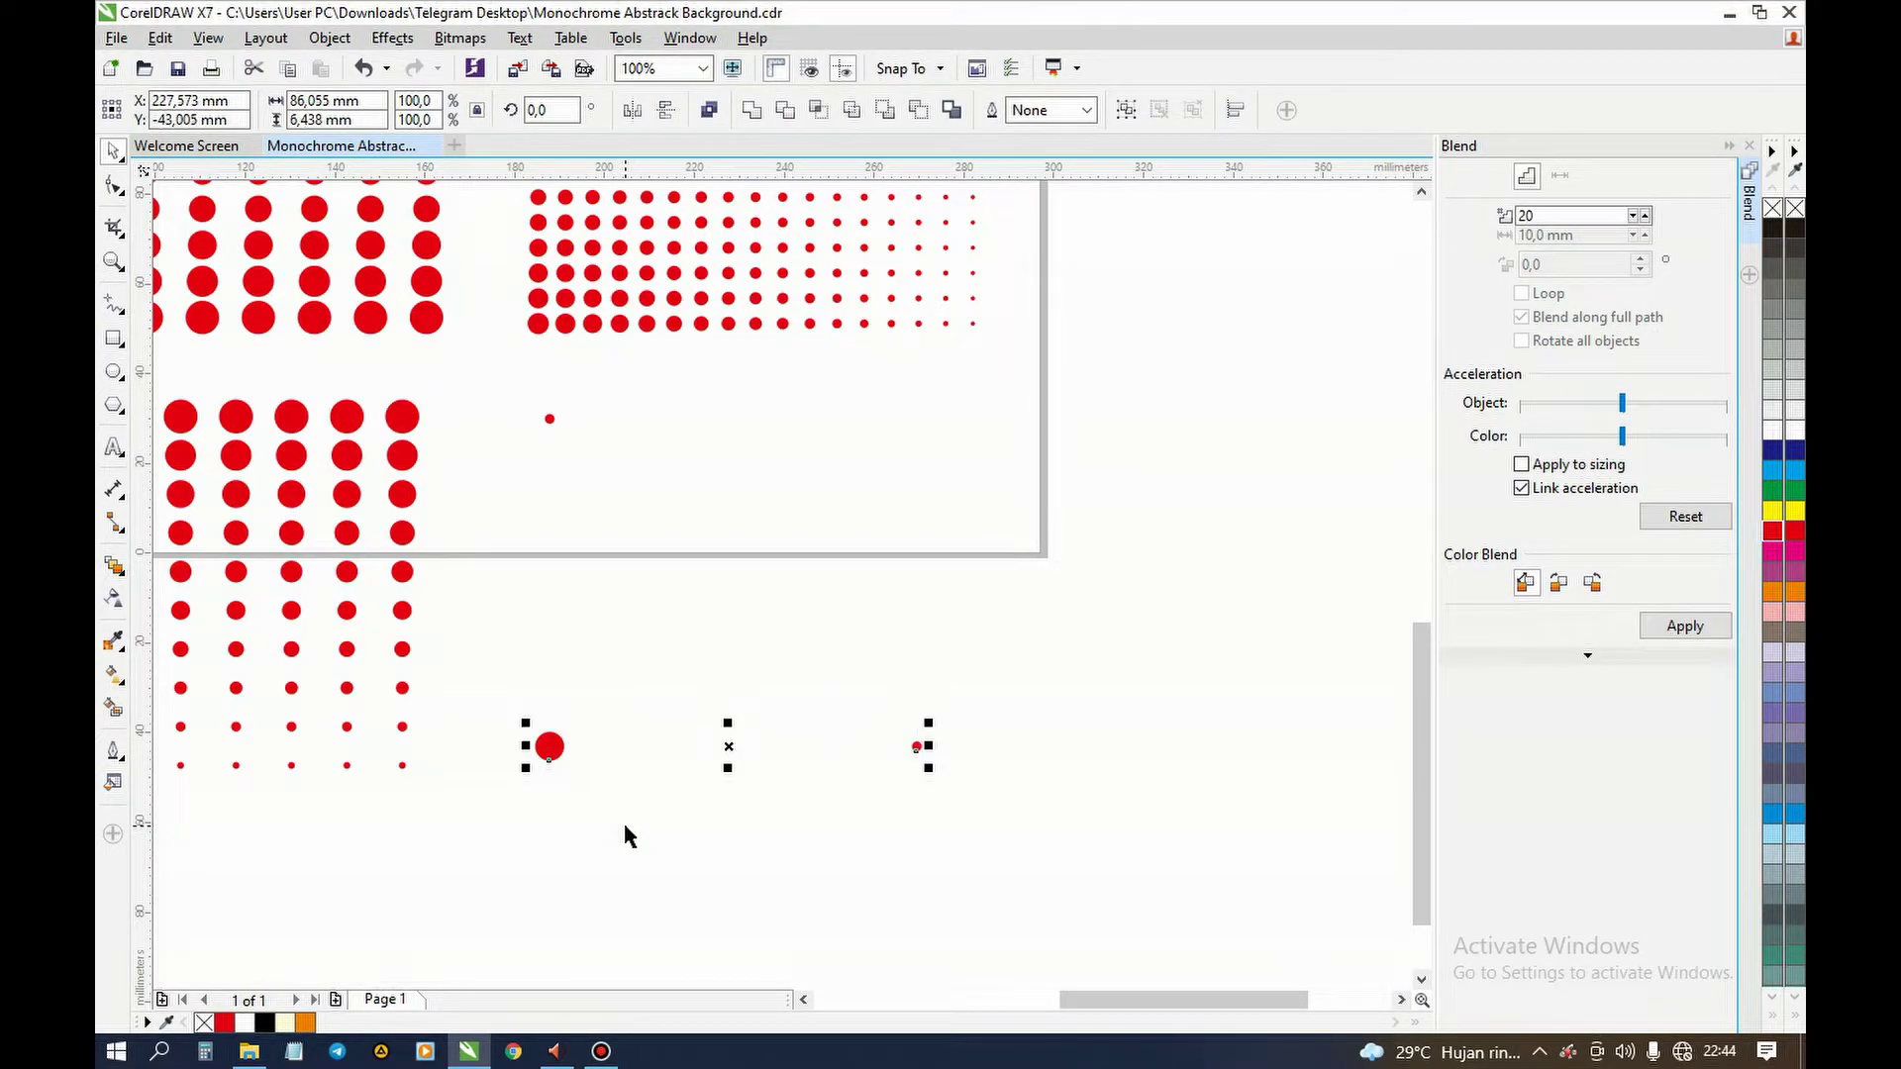
left_click(631, 827)
- Copy the lower-right small circle upward and align the copy's center horizontally with the upper-left small circle's
left_click_drag(917, 747, 916, 490)
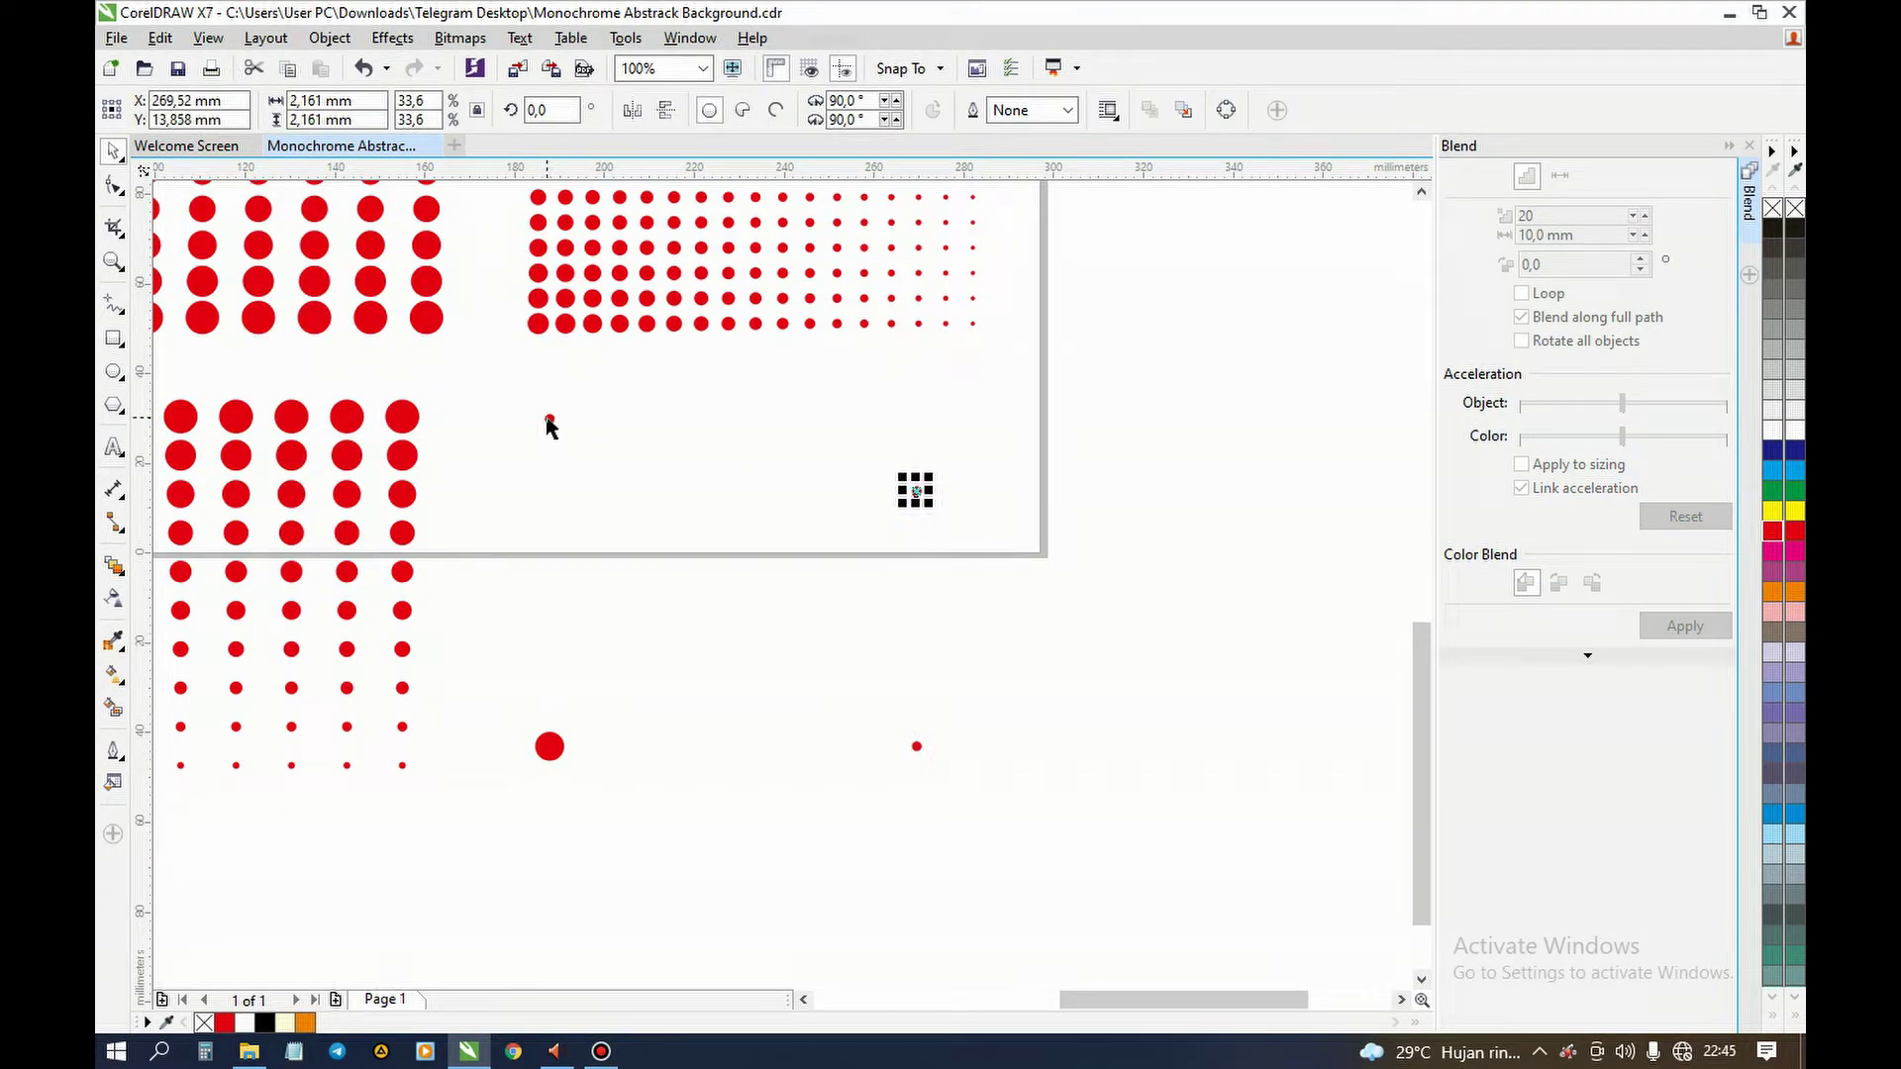
left_click(549, 420, "shift")
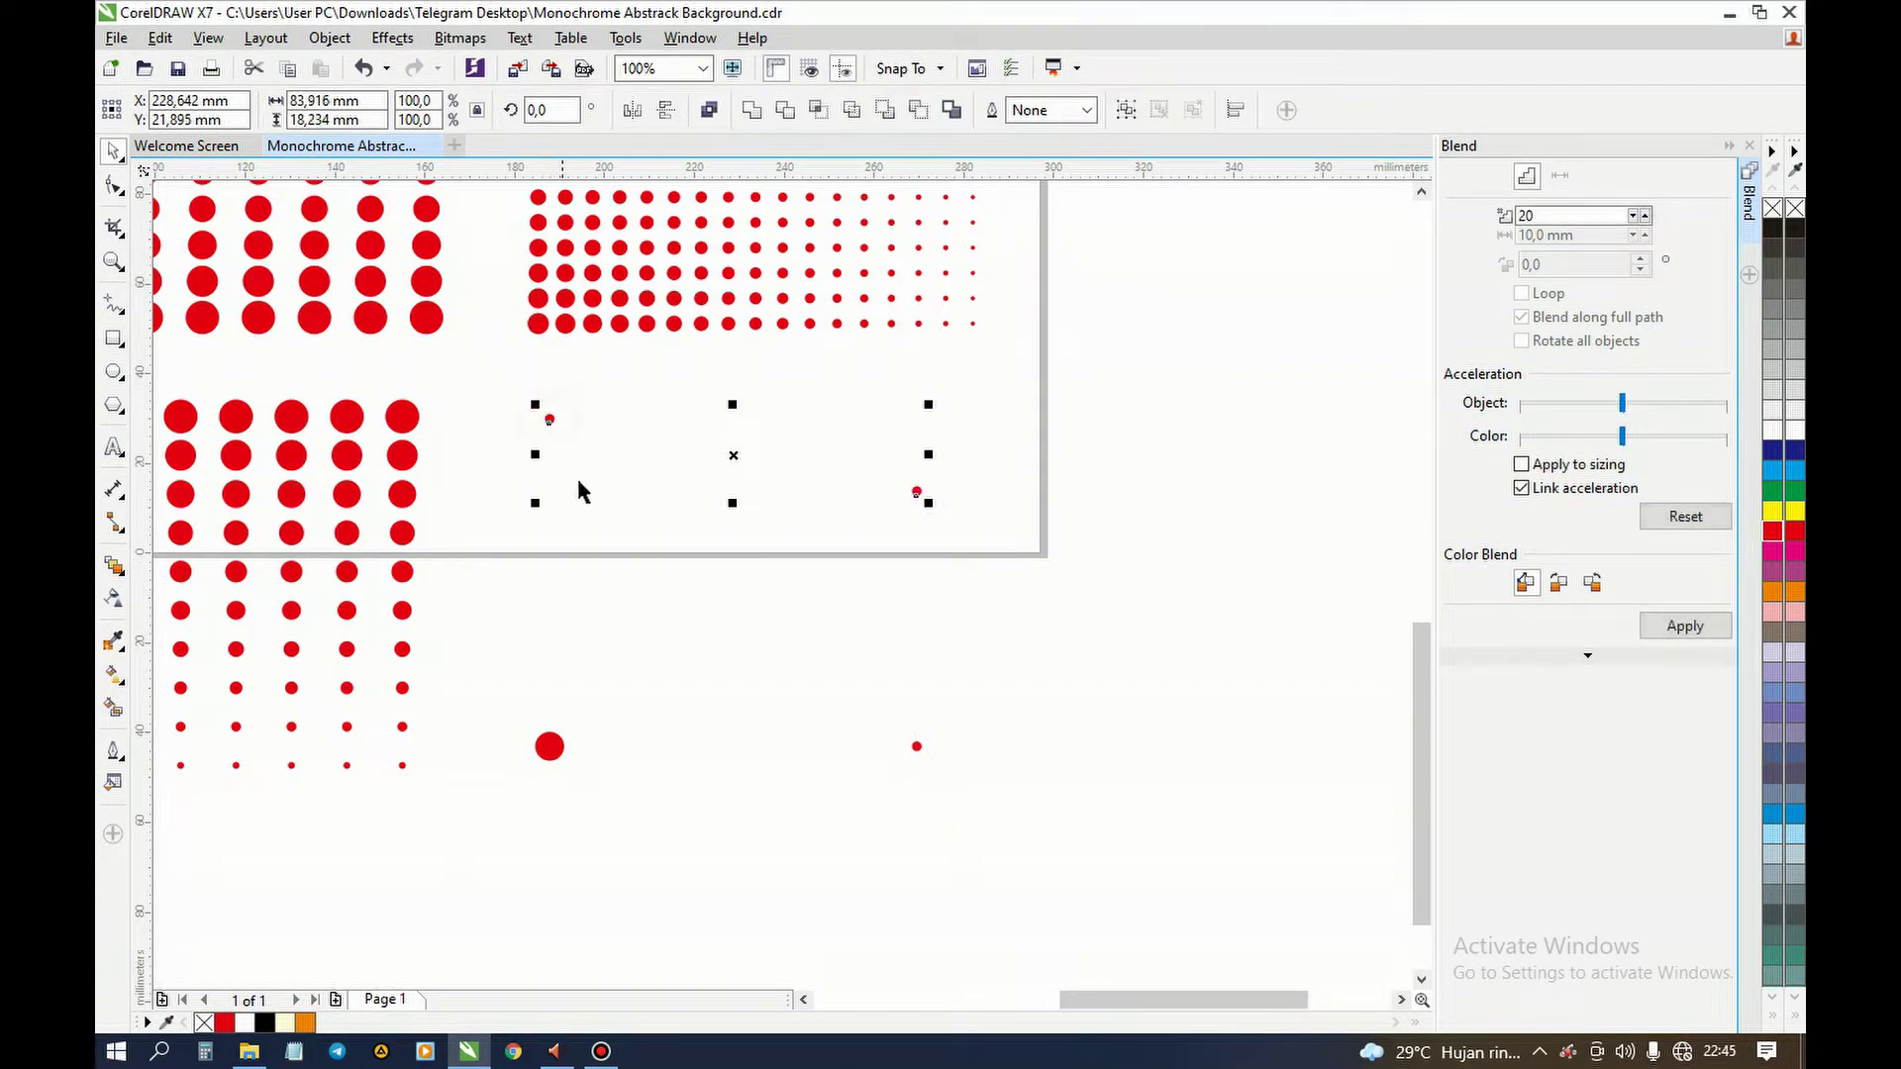
key("e")
left_click(752, 645)
scroll(736, 677, "down", 1)
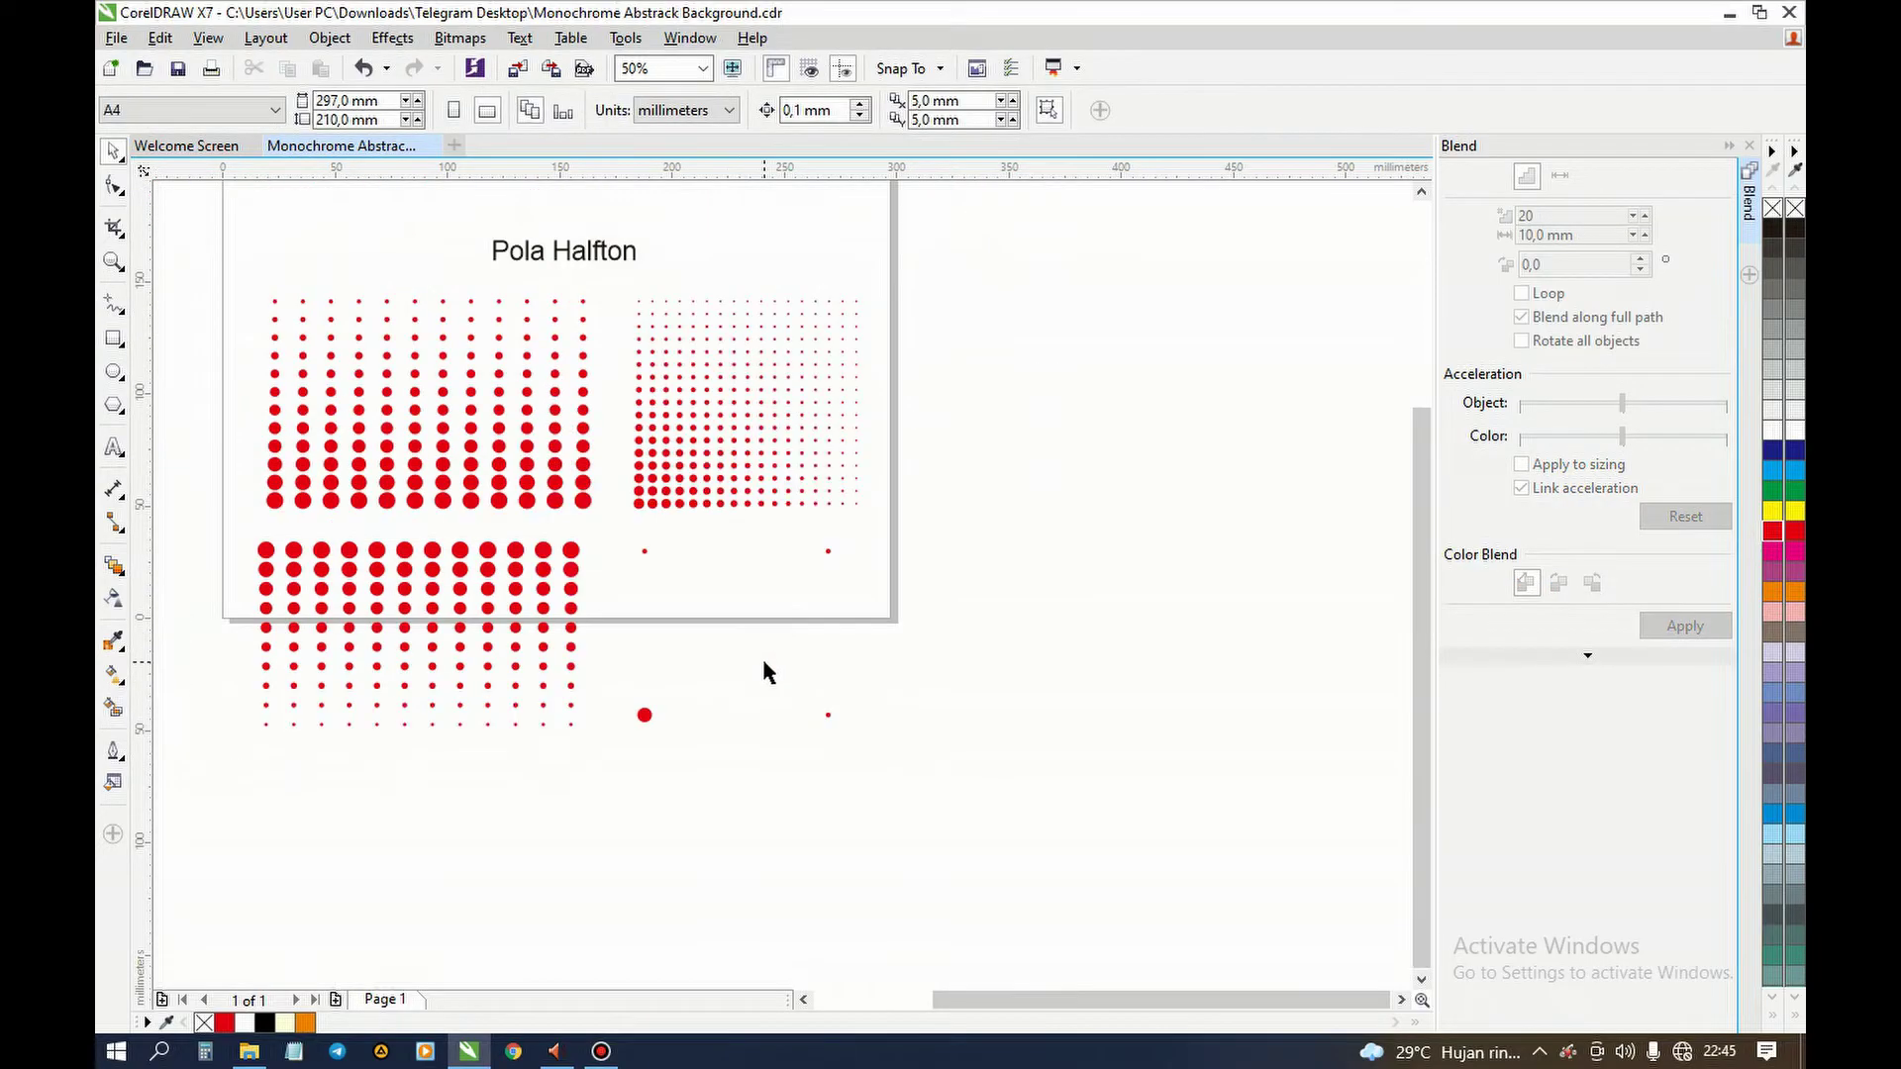
scroll(764, 665, "up", 1)
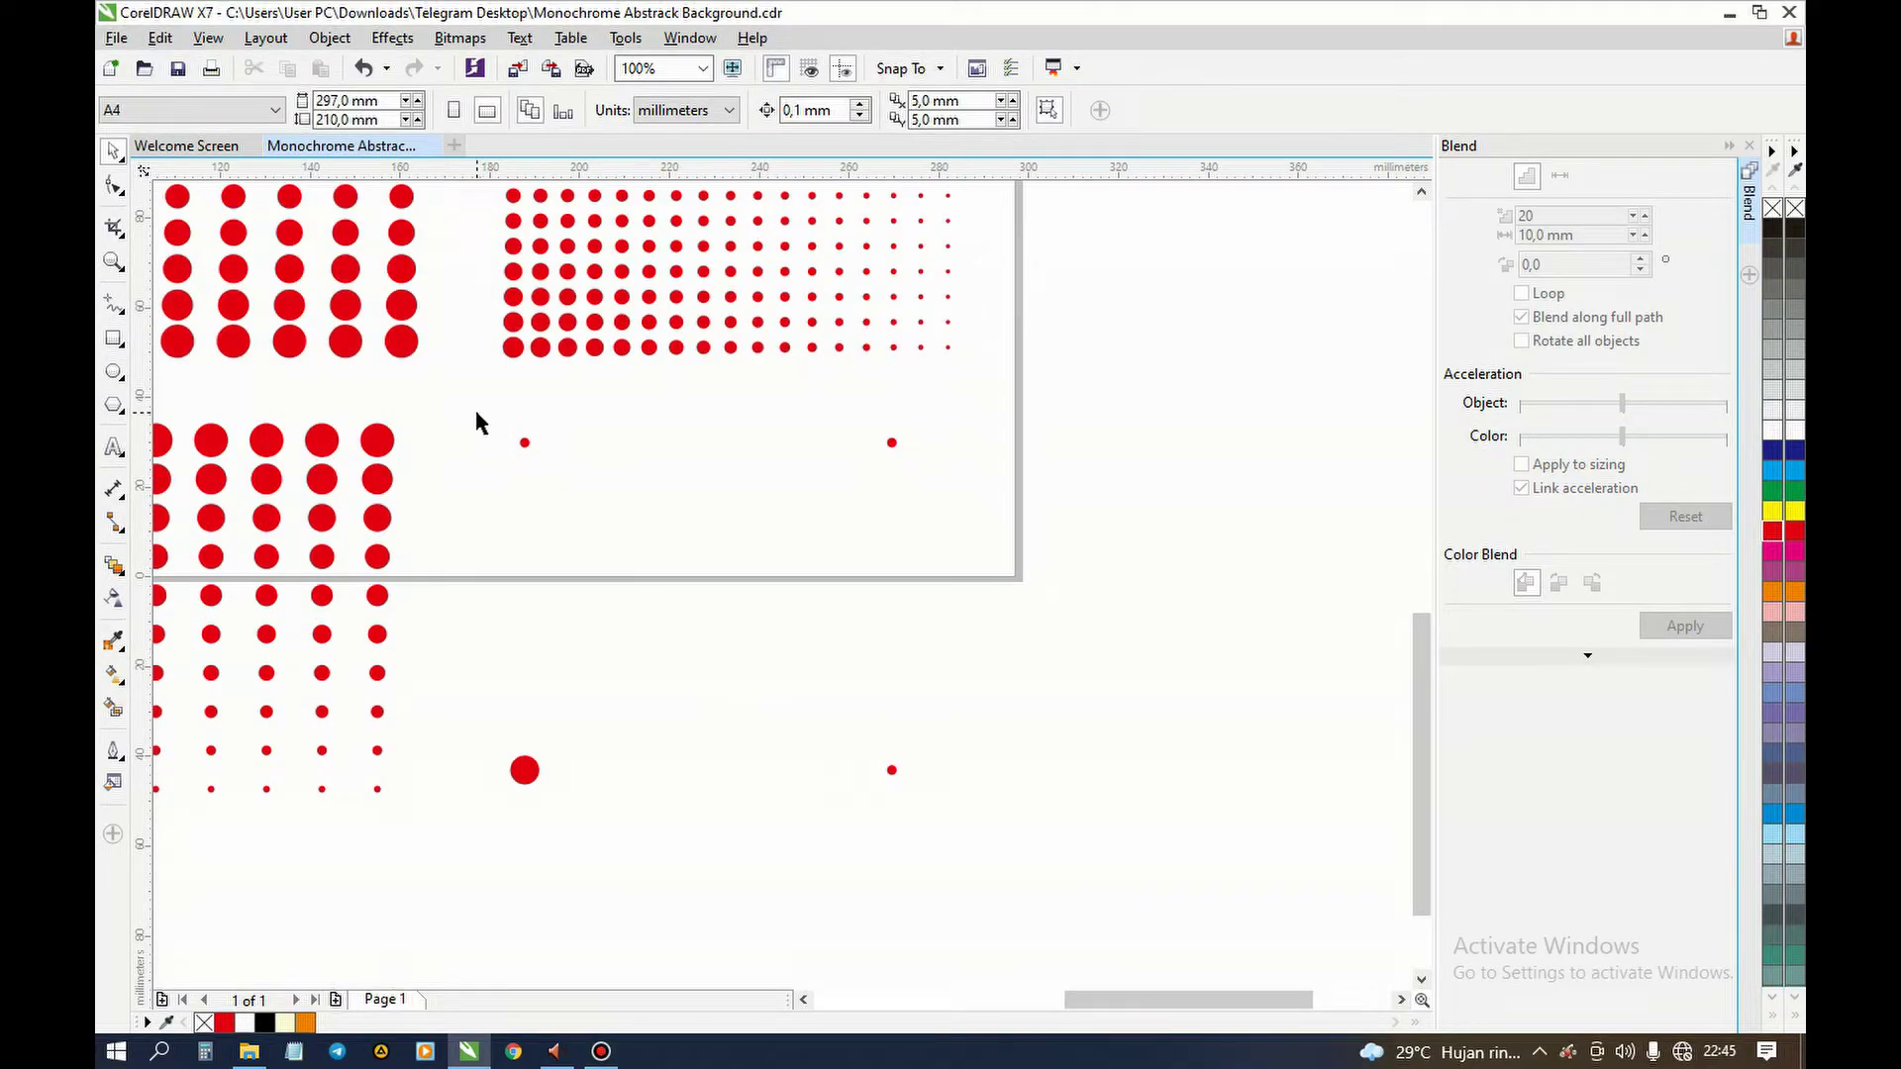
- Blend the upper-left small circle and the large circle below it with 10 steps
left_click_drag(545, 631, 595, 846)
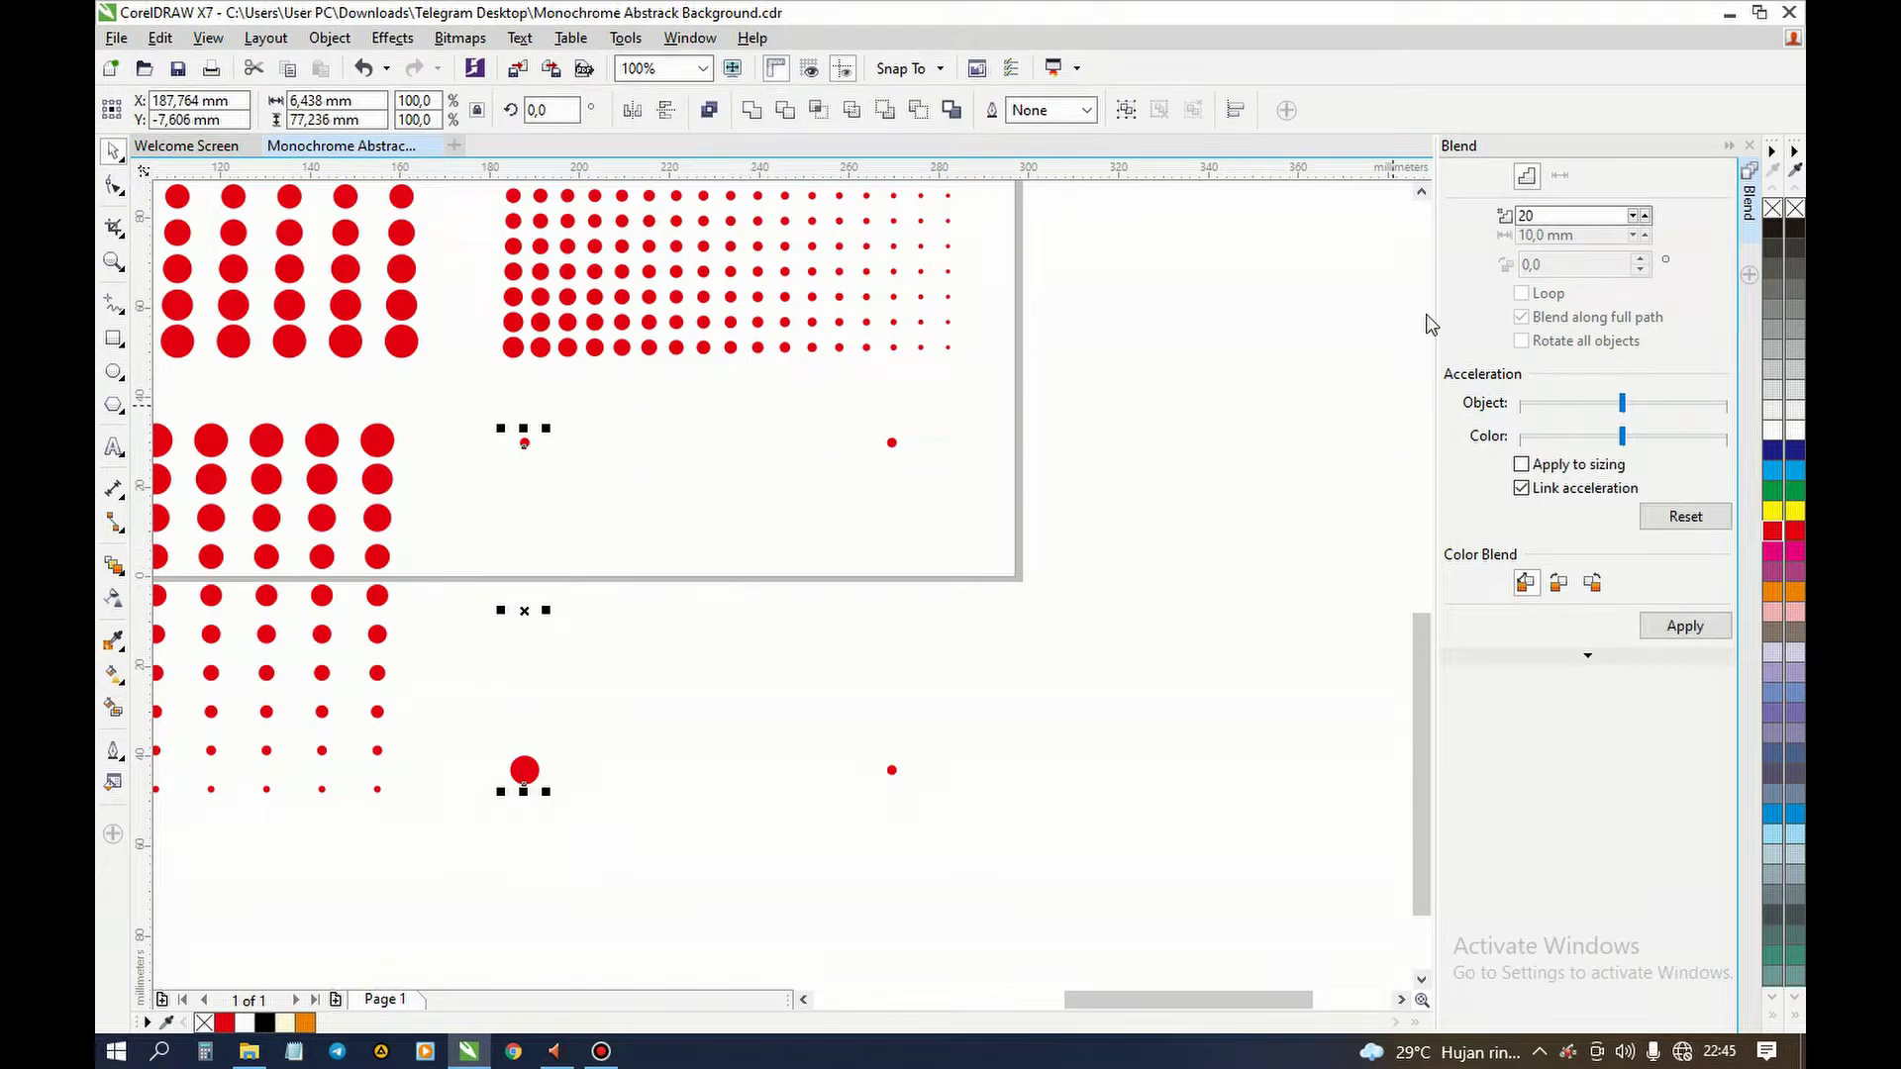
double_click(1530, 216)
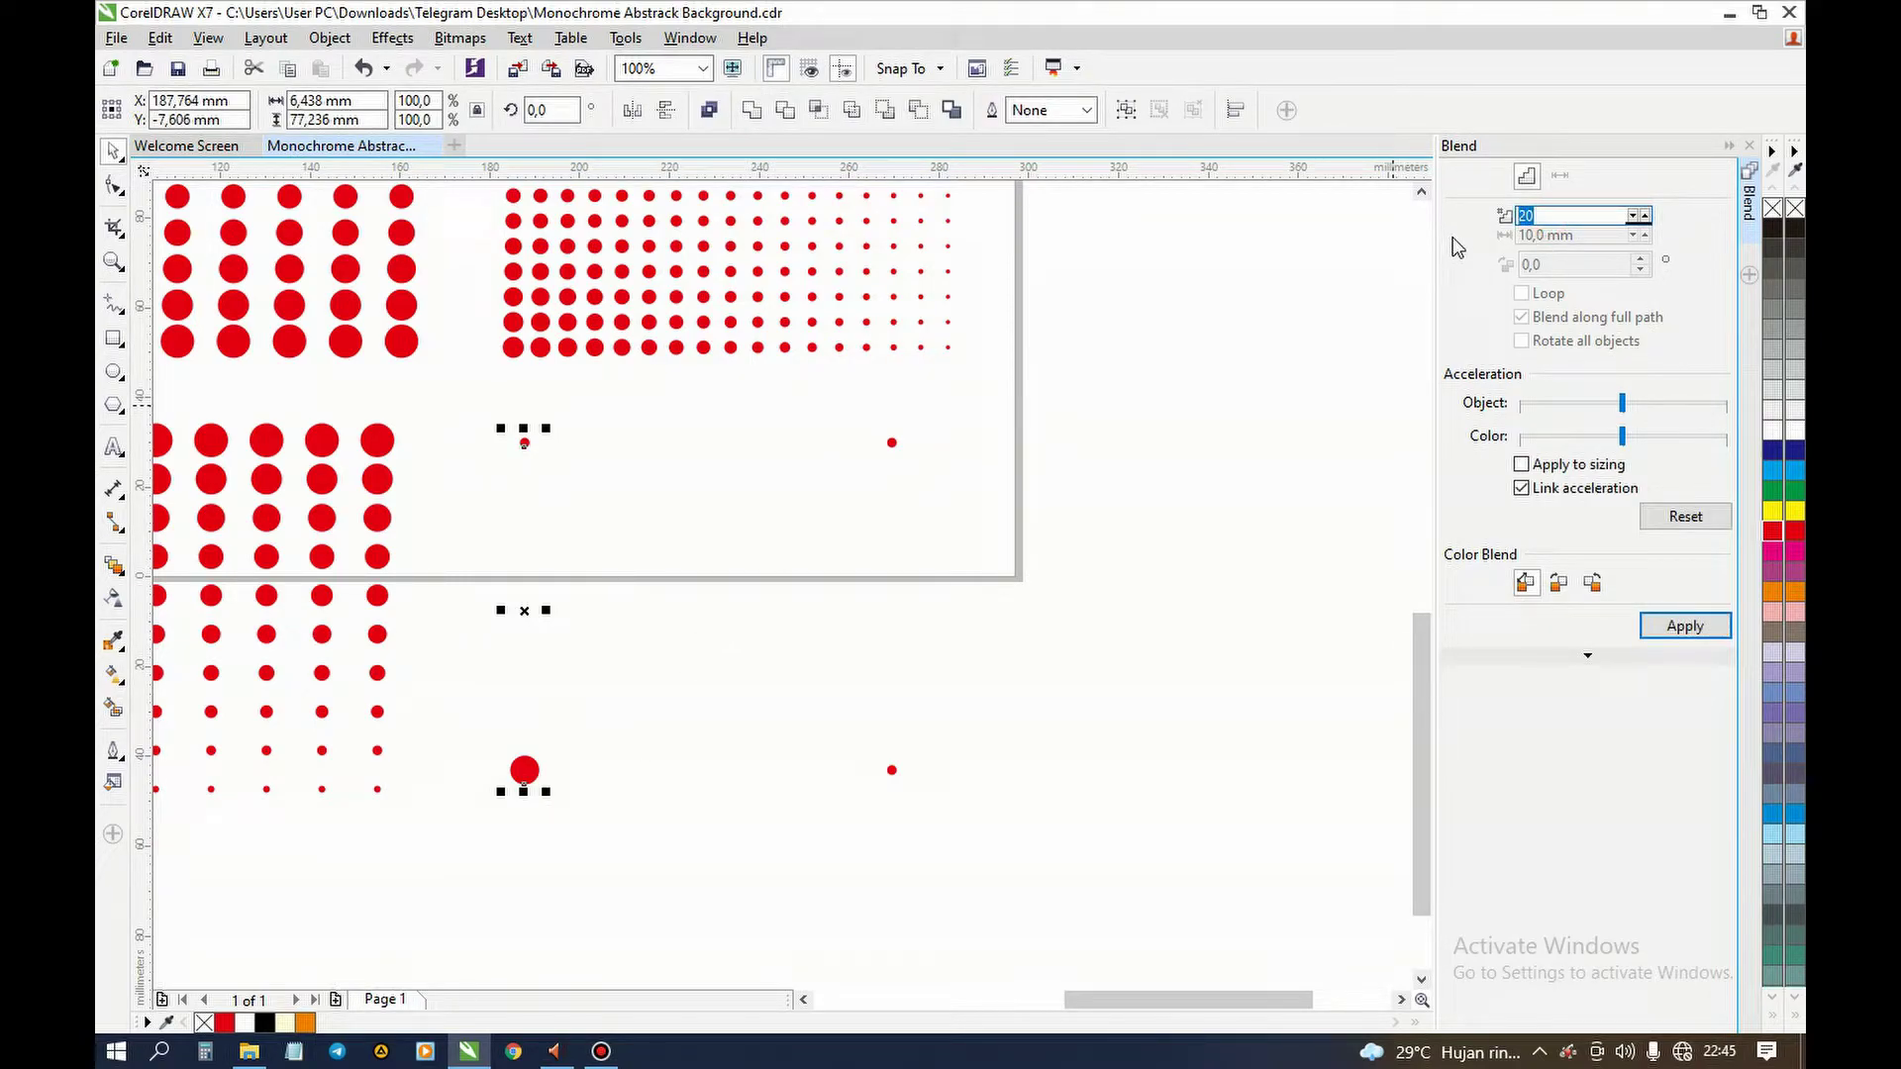
type("10")
left_click(1685, 625)
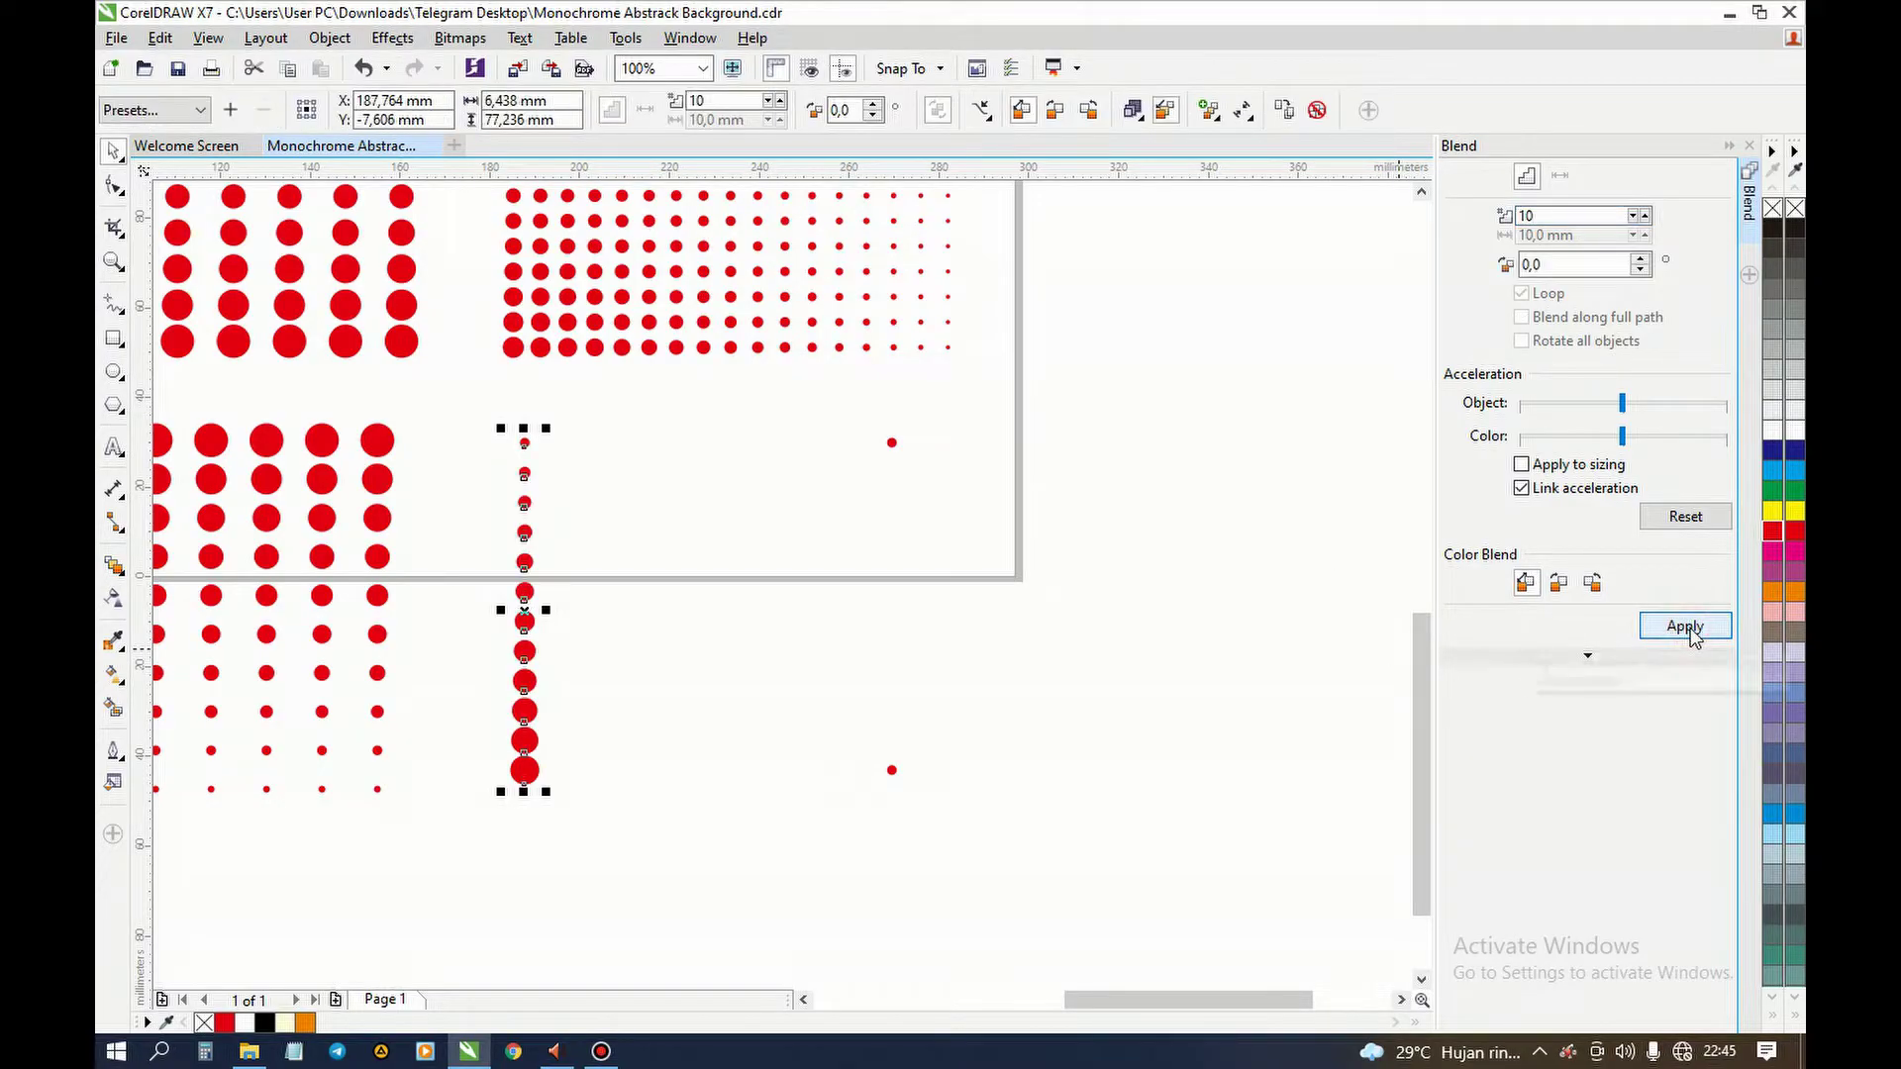
- Reduce the blend between the left small and large circles to 8 steps and deselect it
double_click(1544, 216)
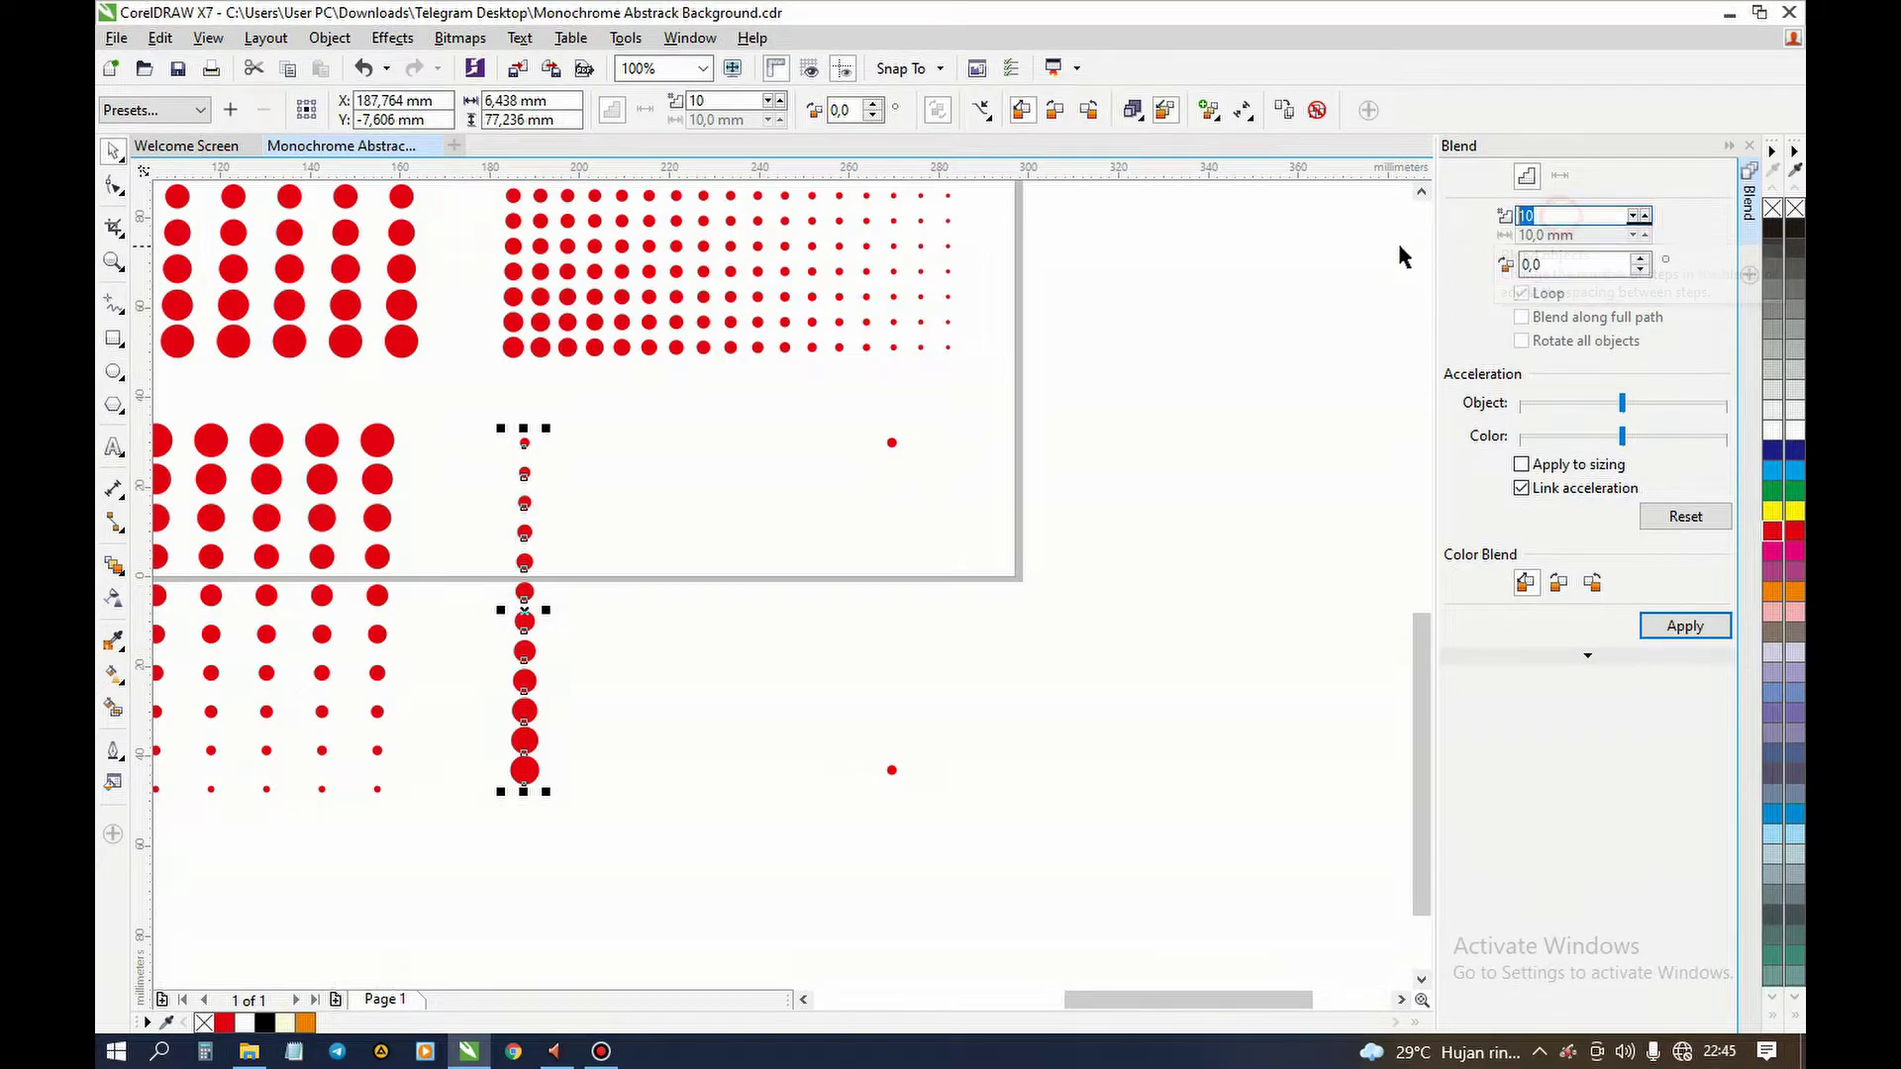
type("8")
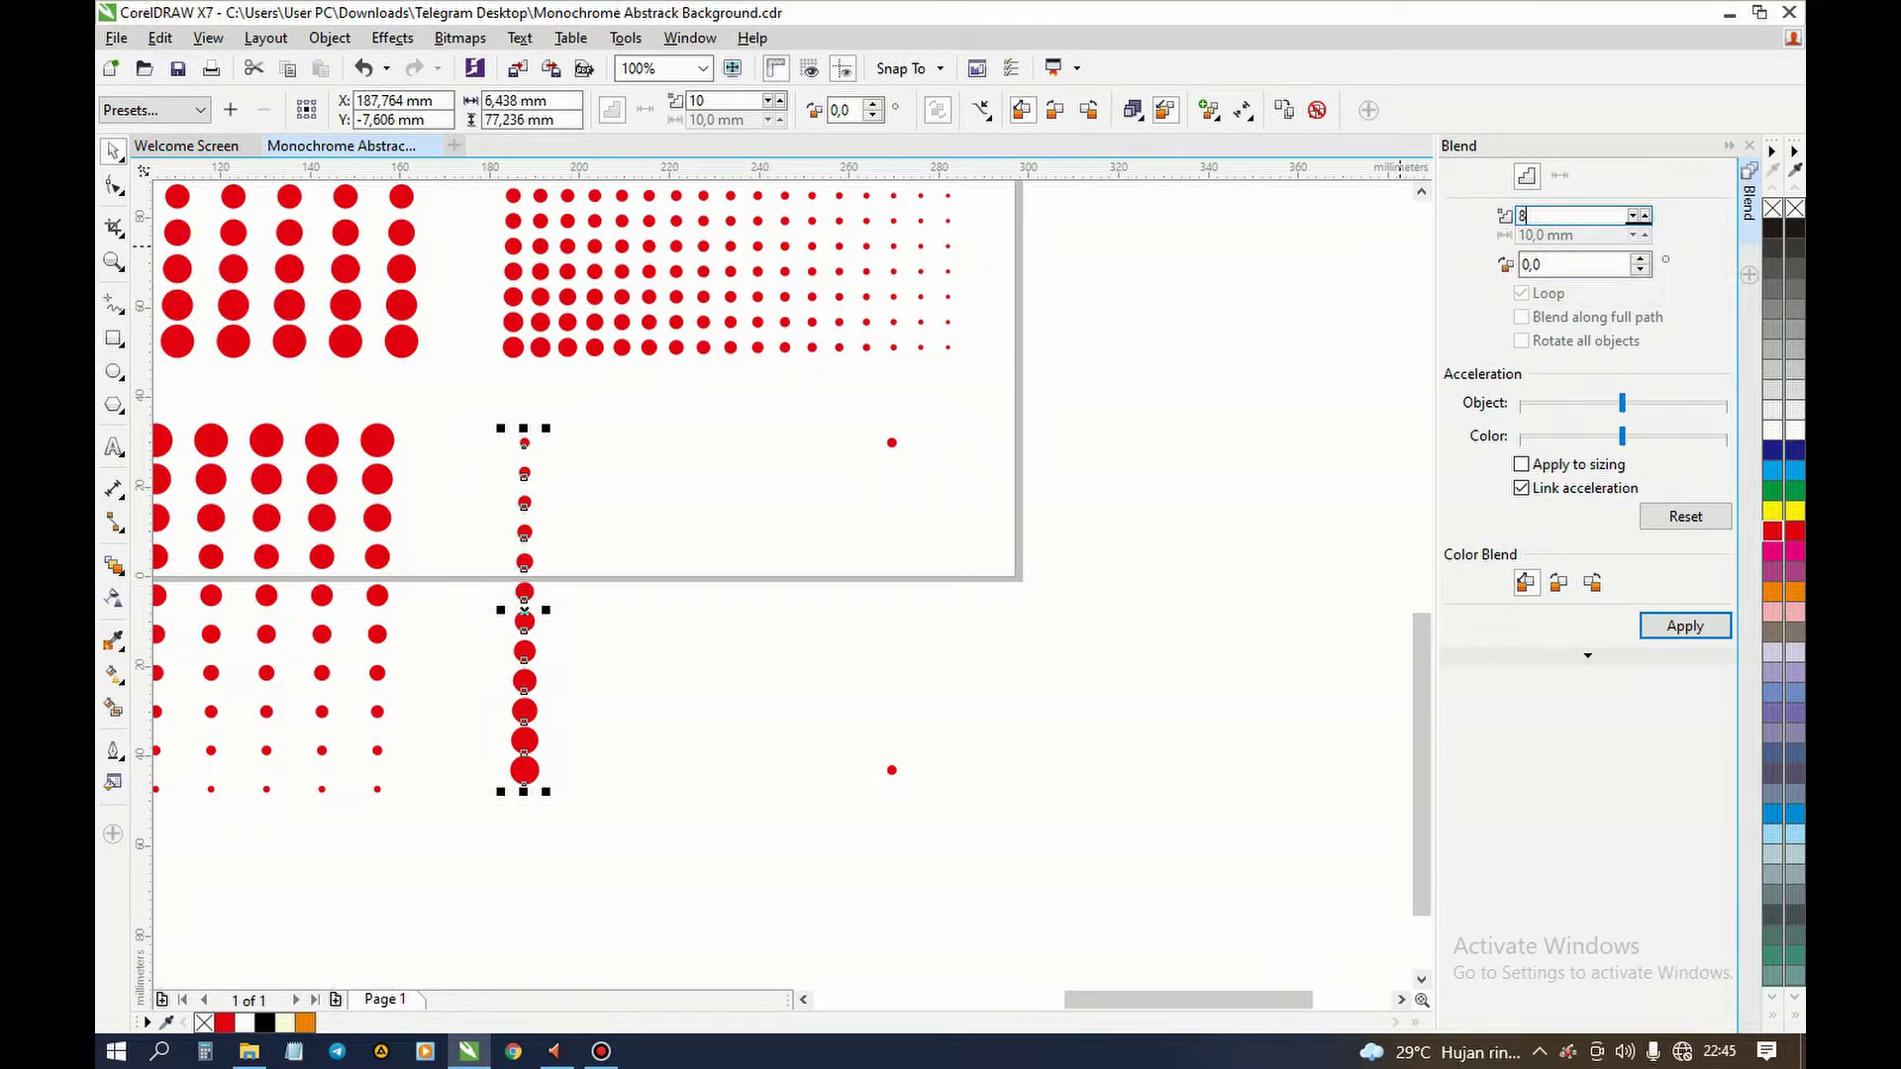
left_click(1679, 634)
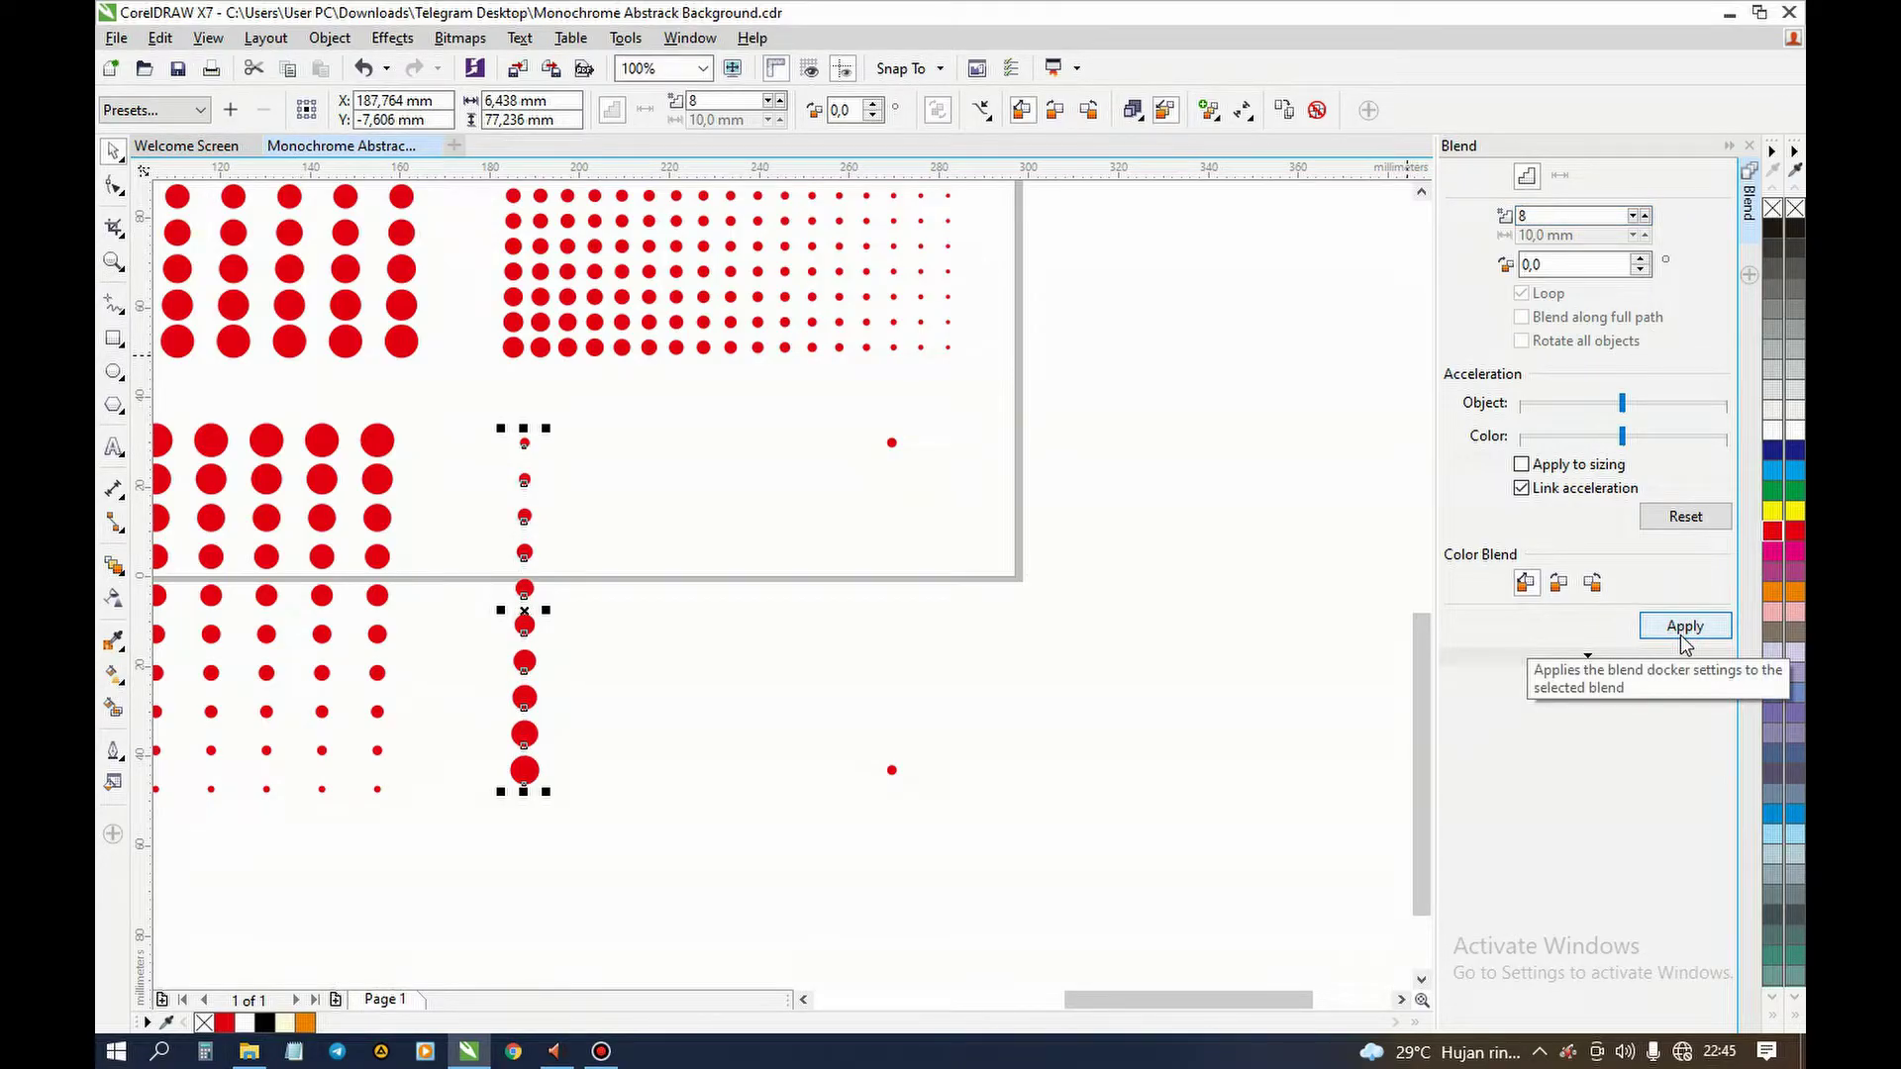
left_click(1073, 618)
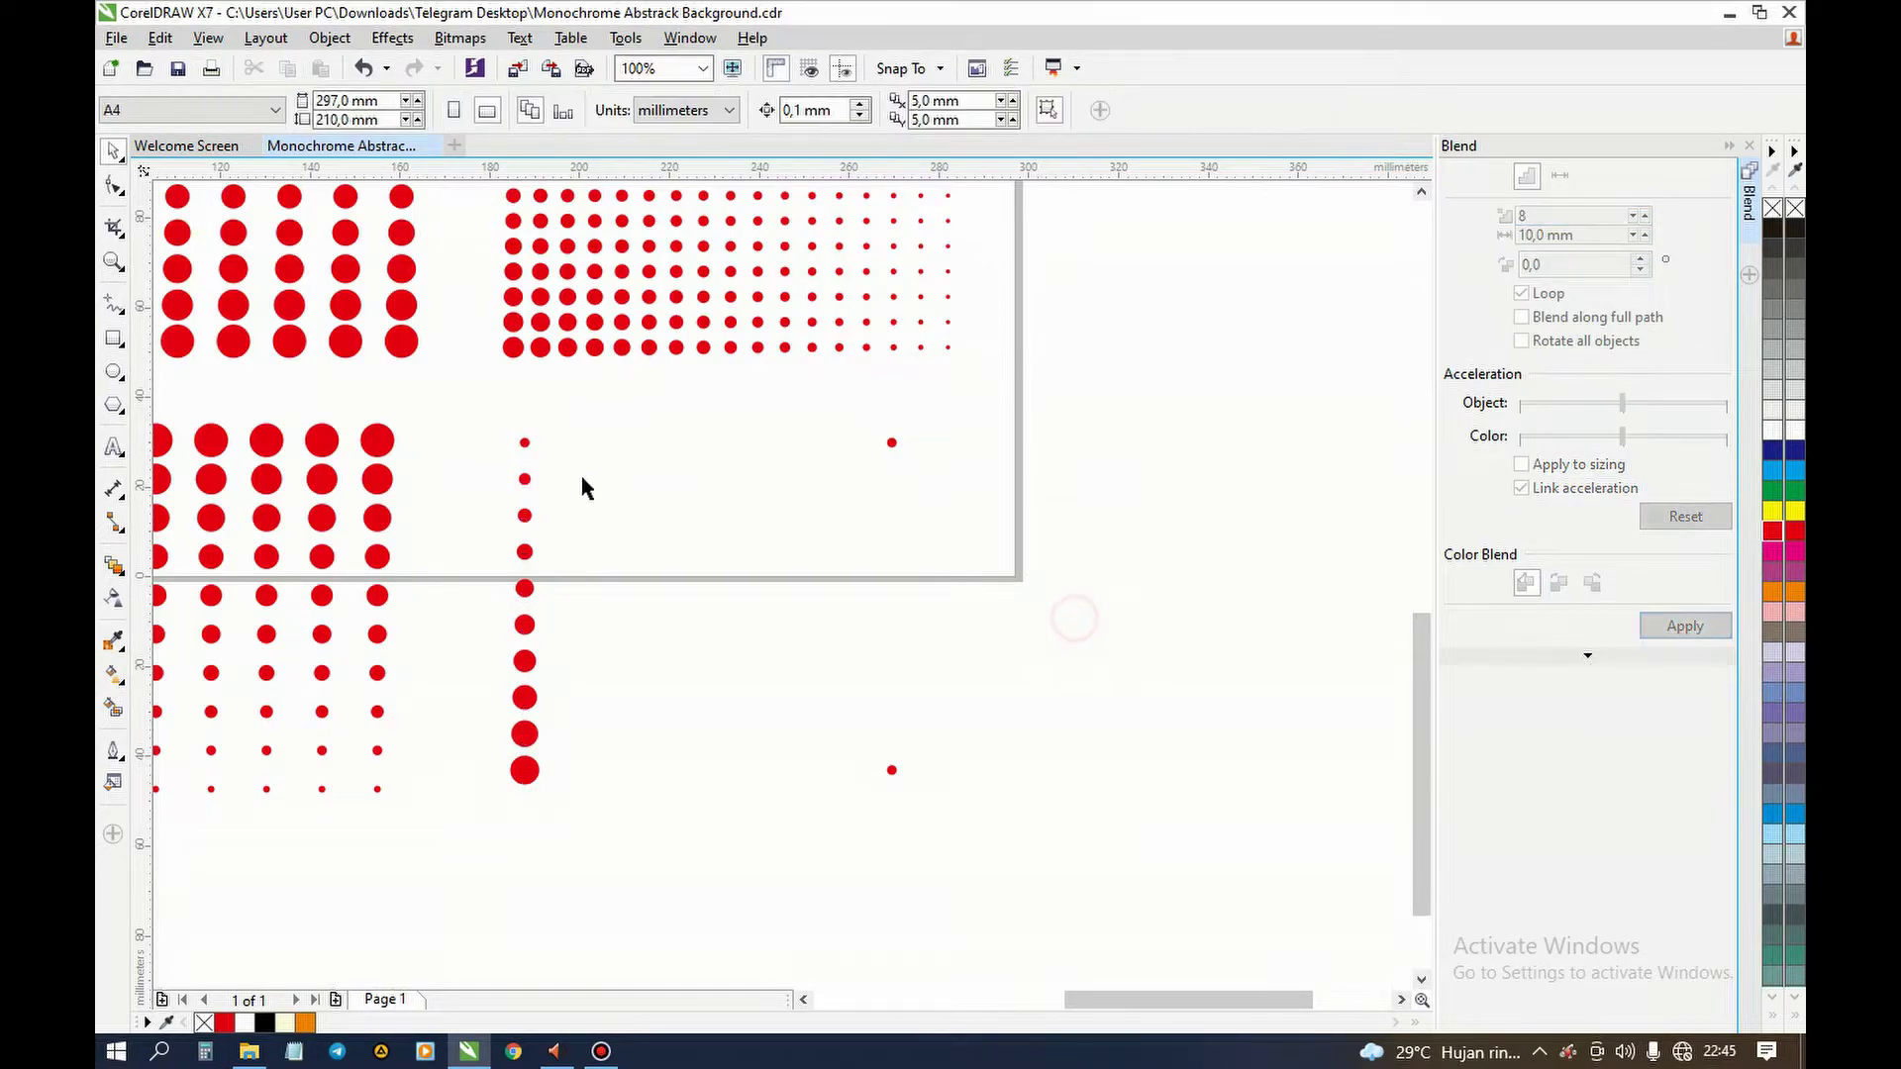
left_click(526, 481)
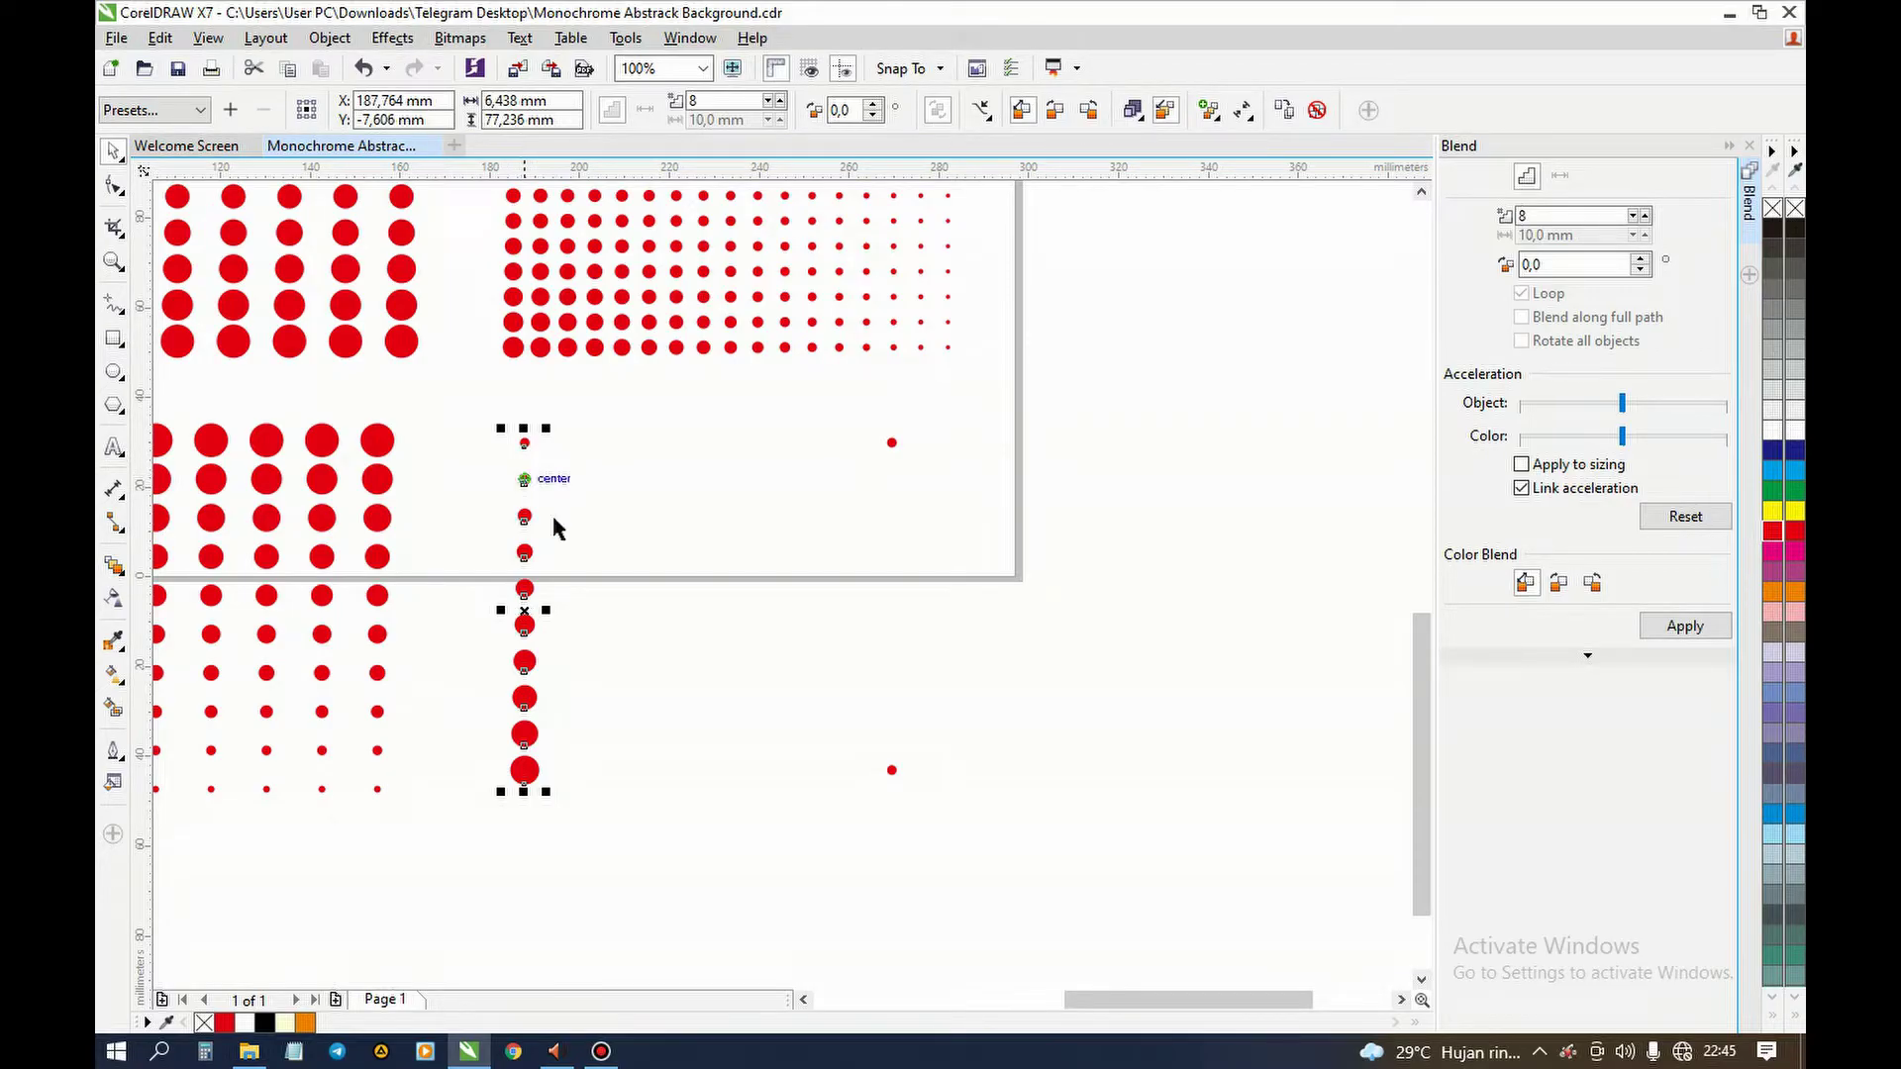
left_click(631, 577)
left_click(678, 575)
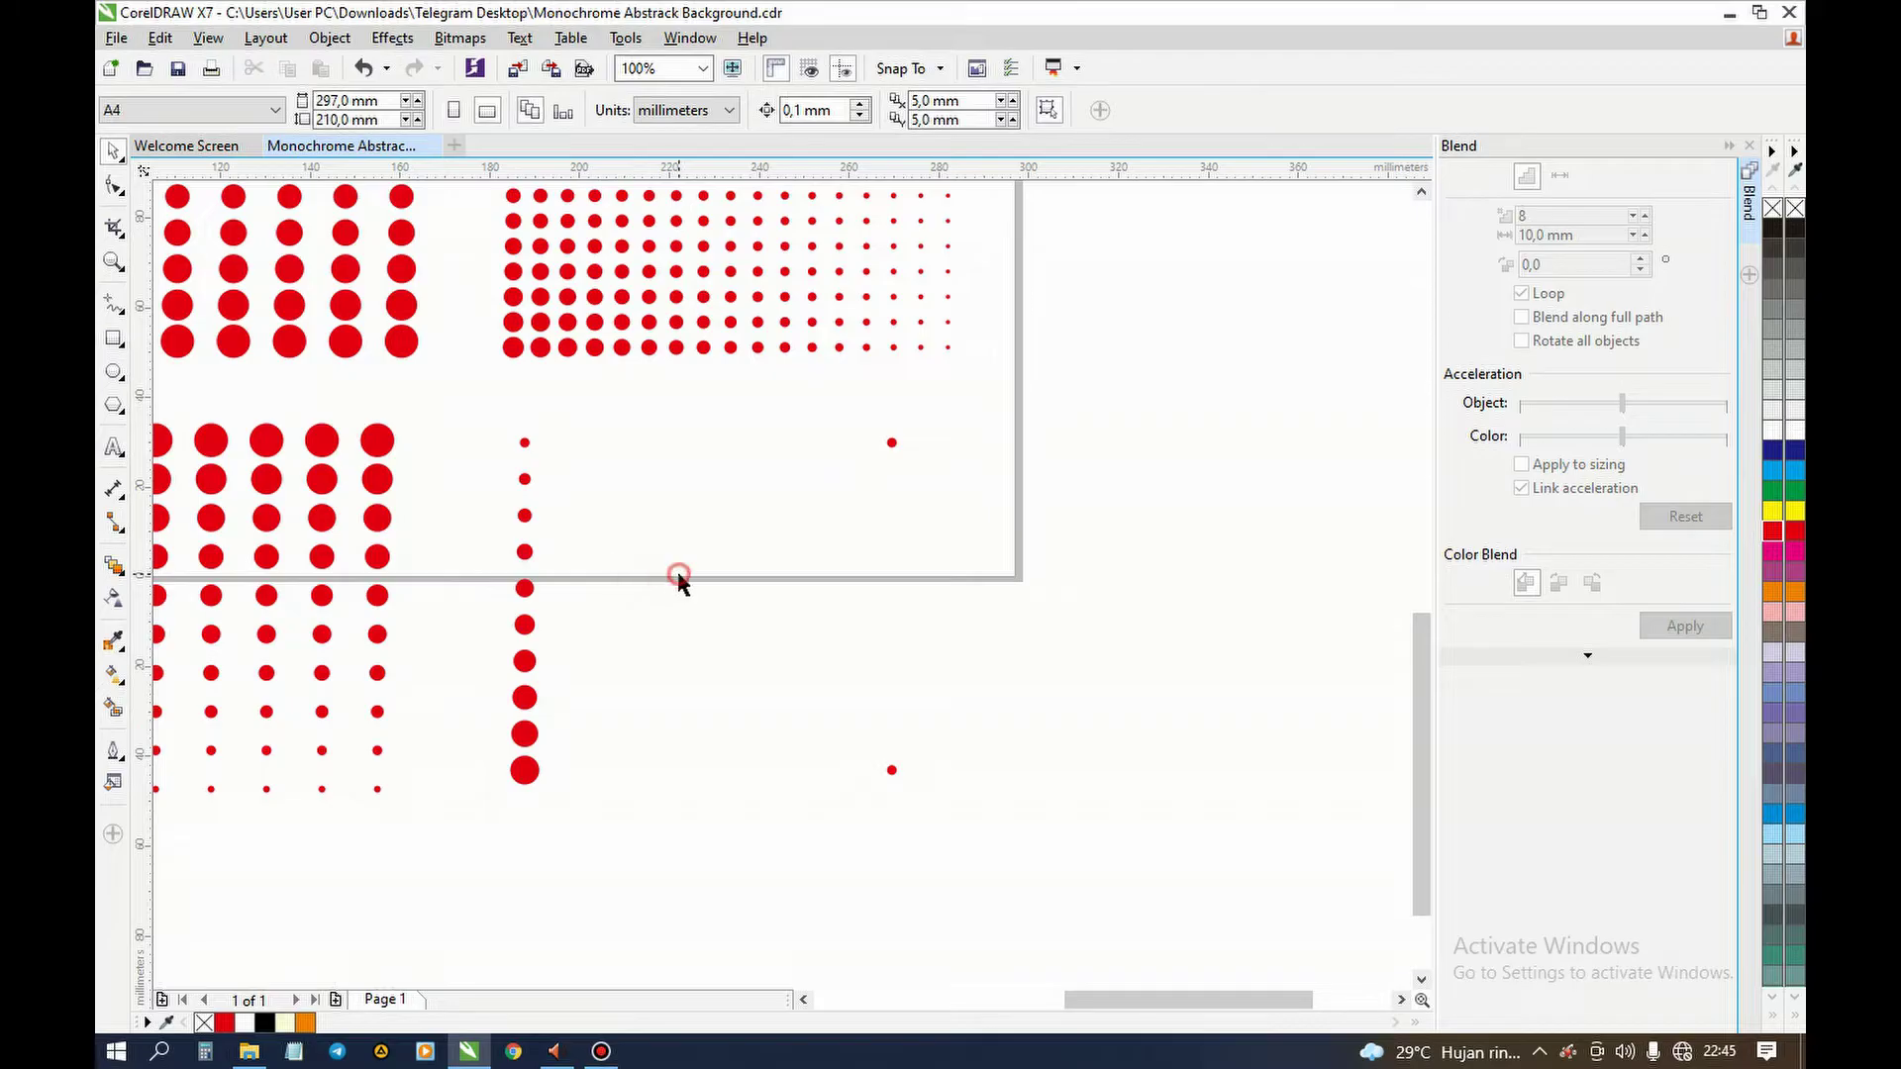
- Group all the circles of the left column into one object
left_click_drag(455, 413, 641, 824)
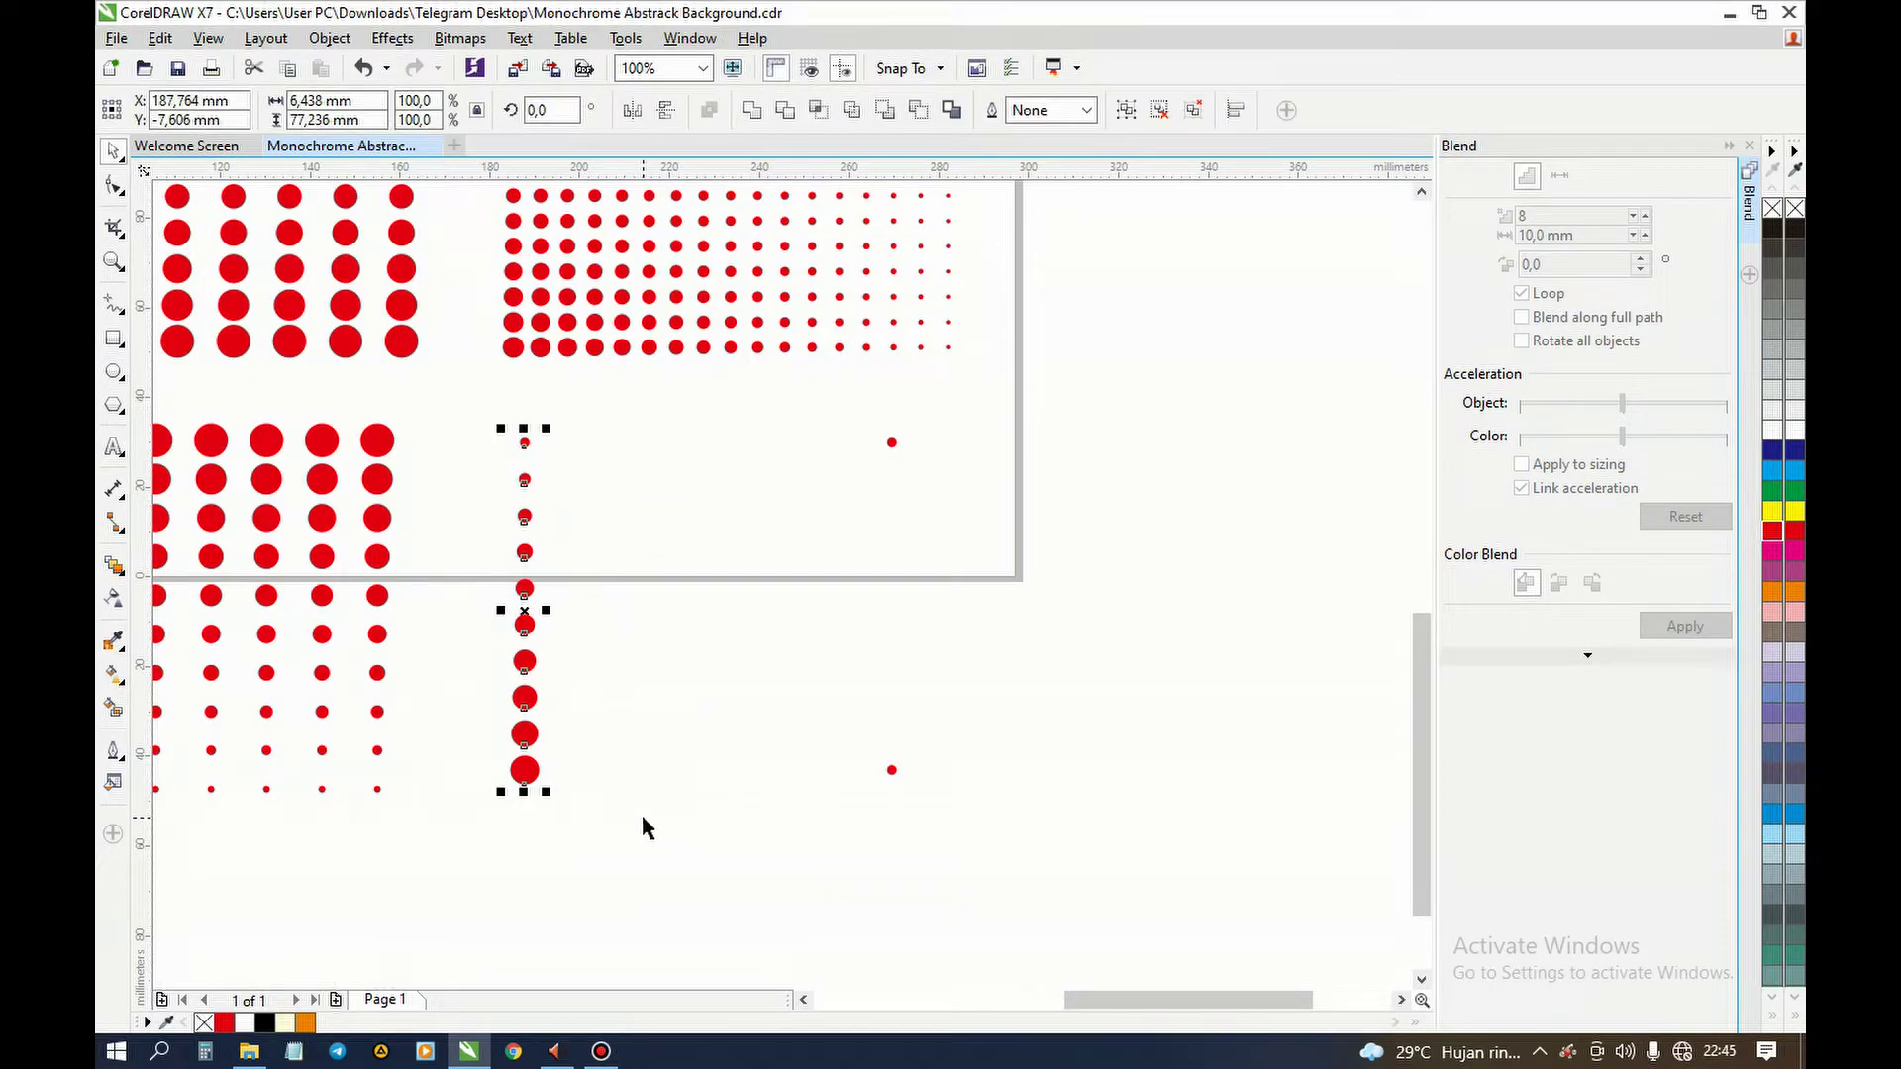
left_click(643, 819)
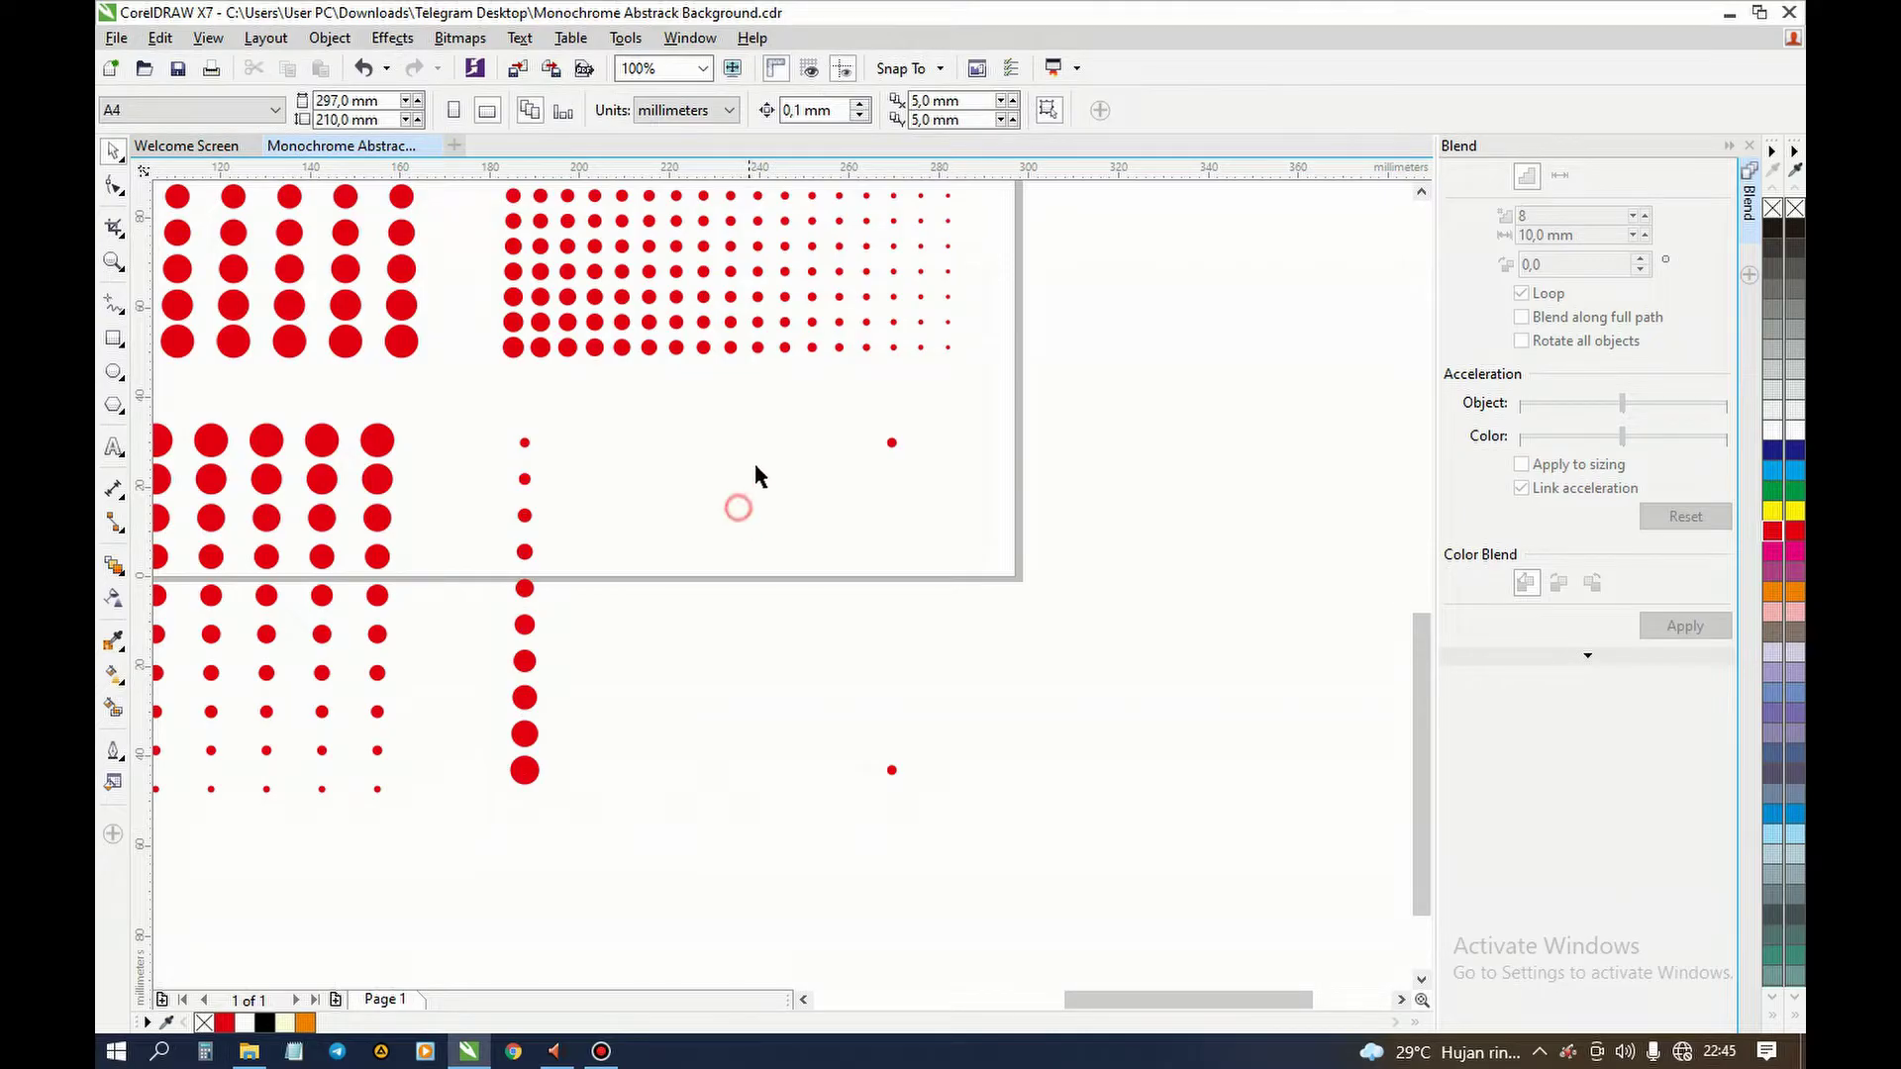
- Blend the upper and lower small circles on the right with 8 steps
left_click_drag(758, 404, 1000, 837)
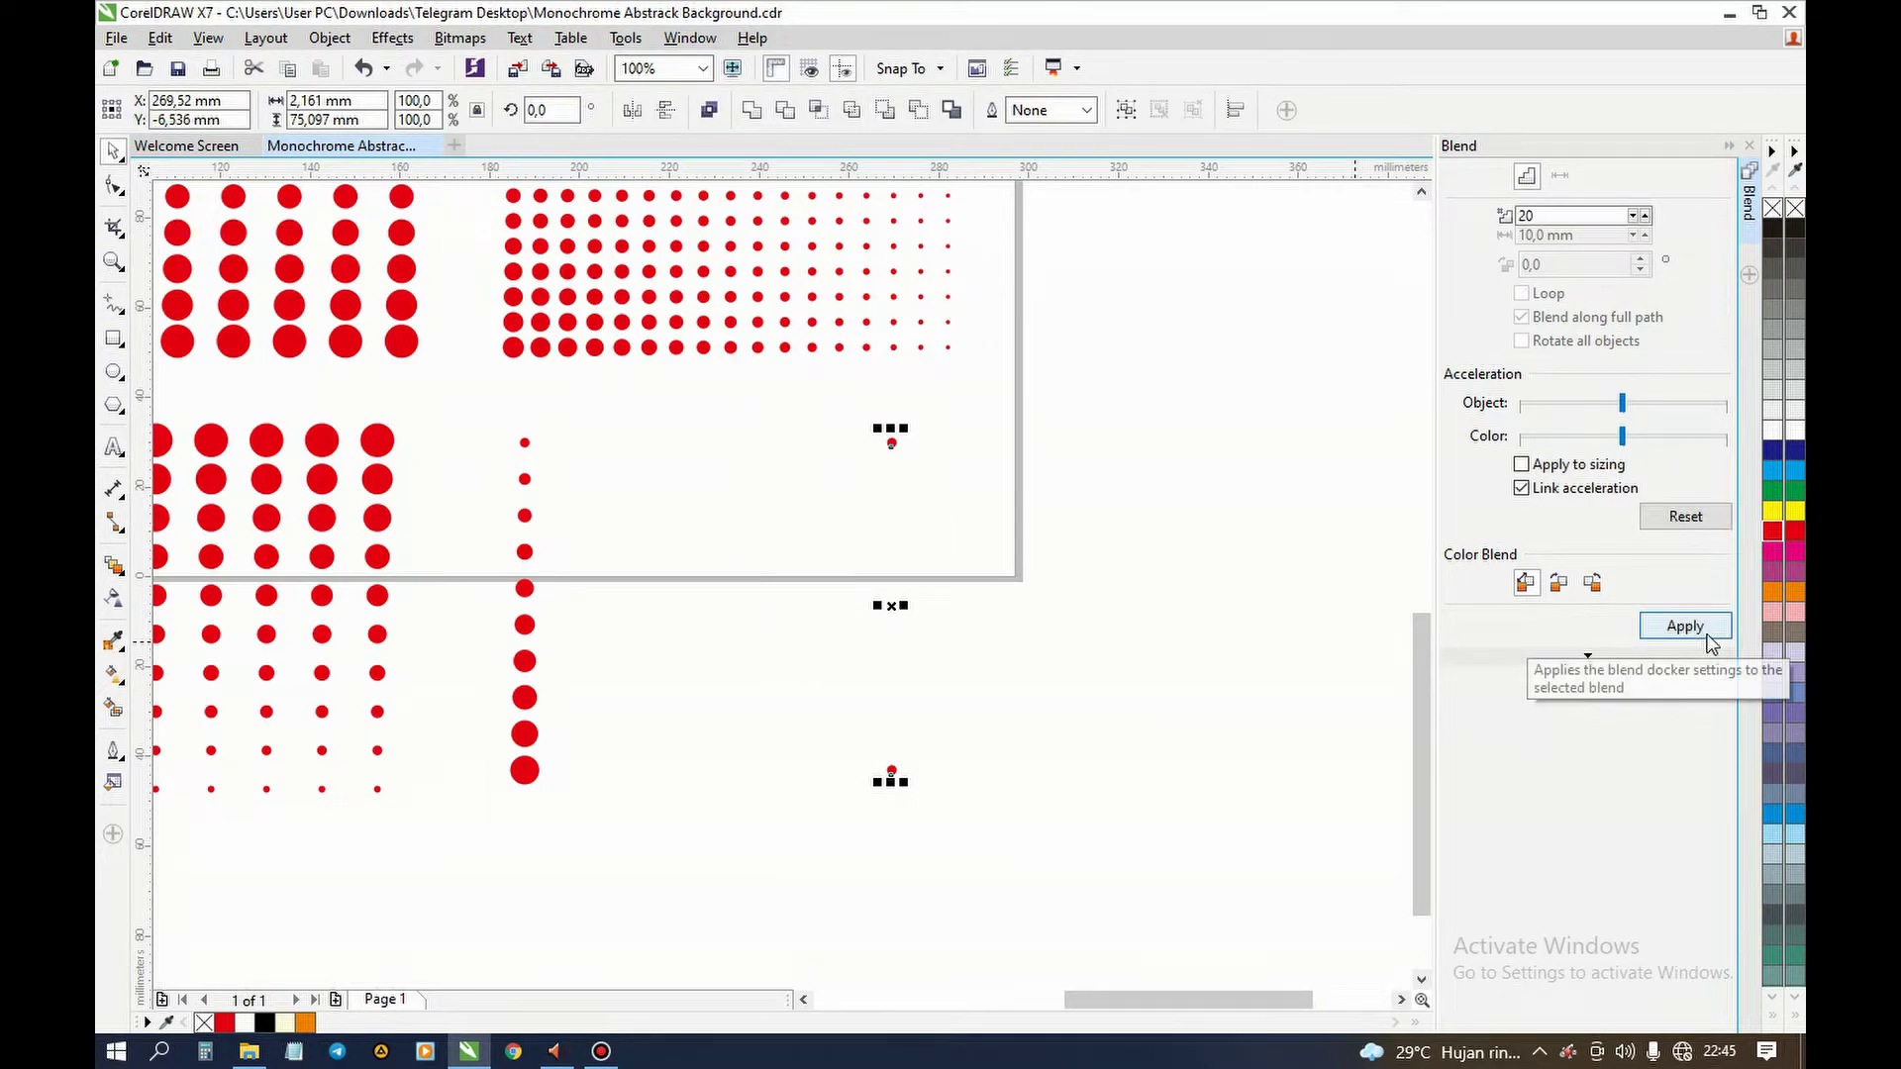
double_click(1555, 211)
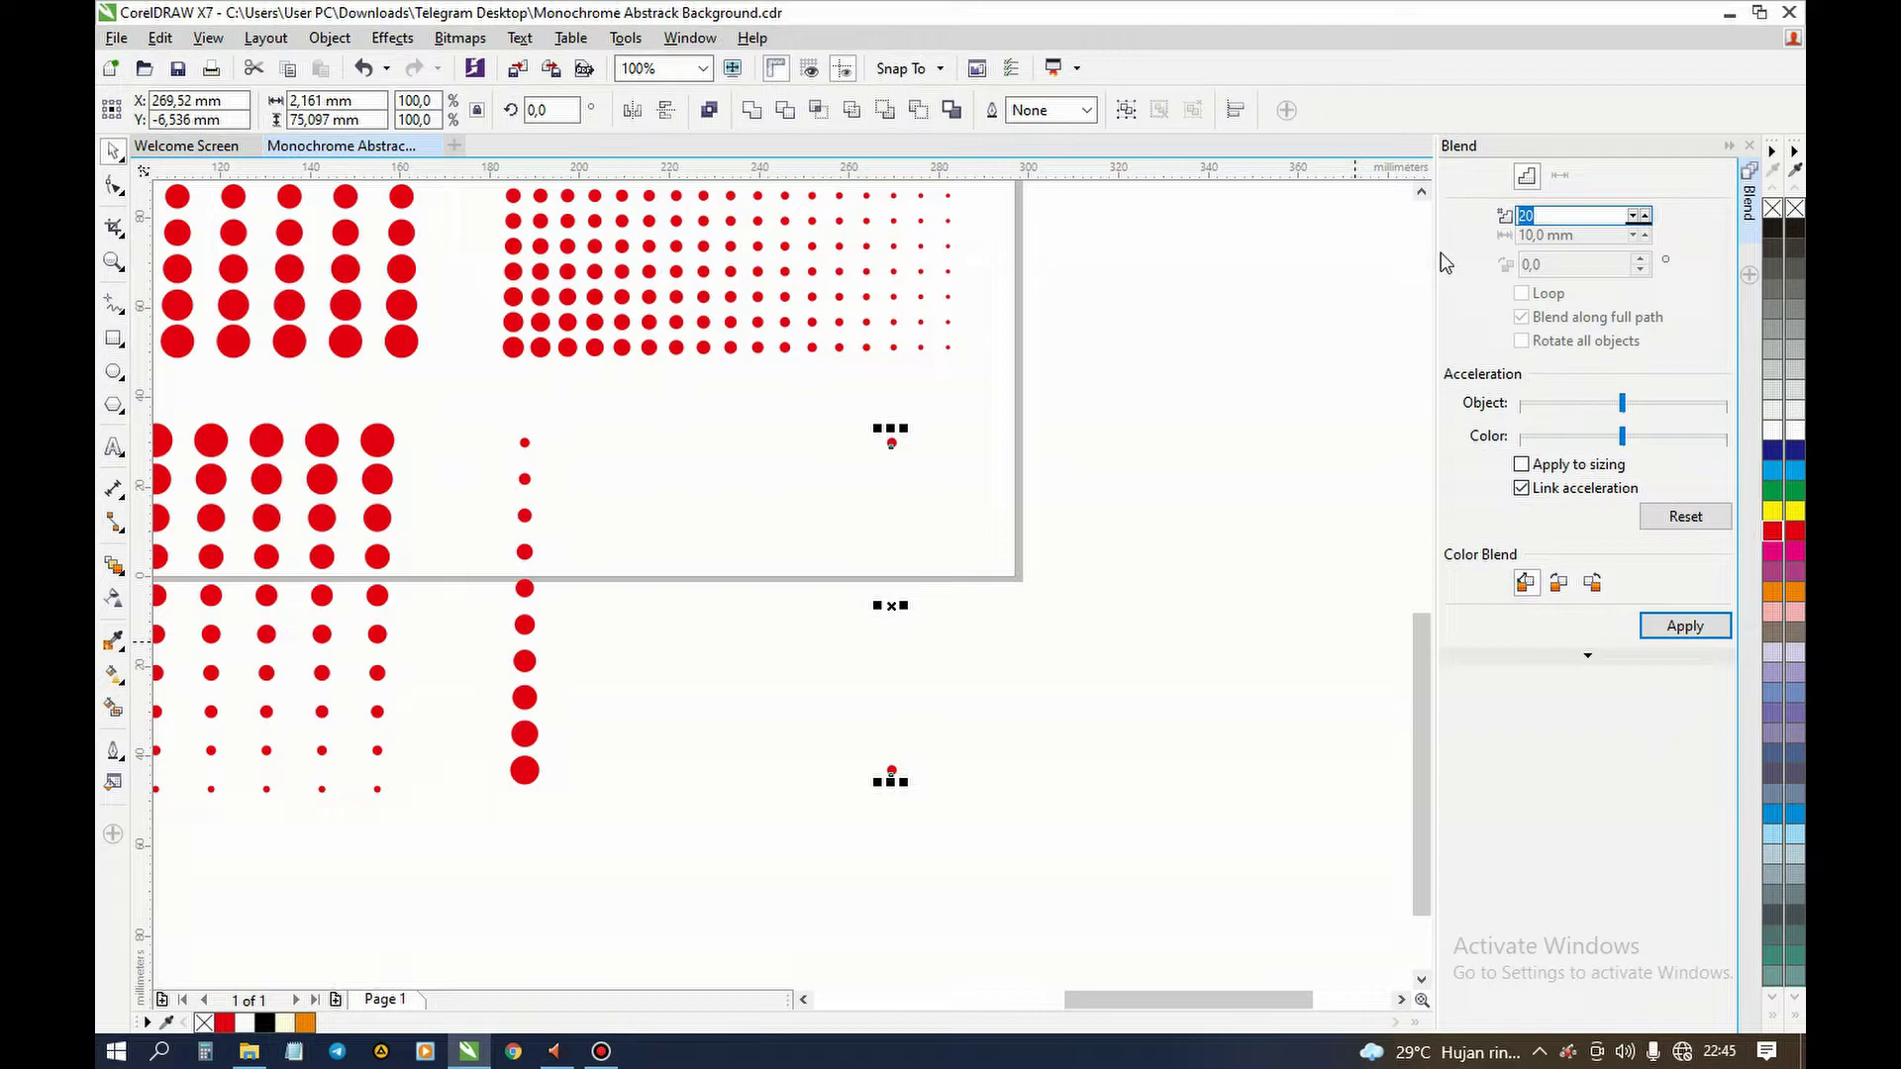
type("8")
left_click(1698, 628)
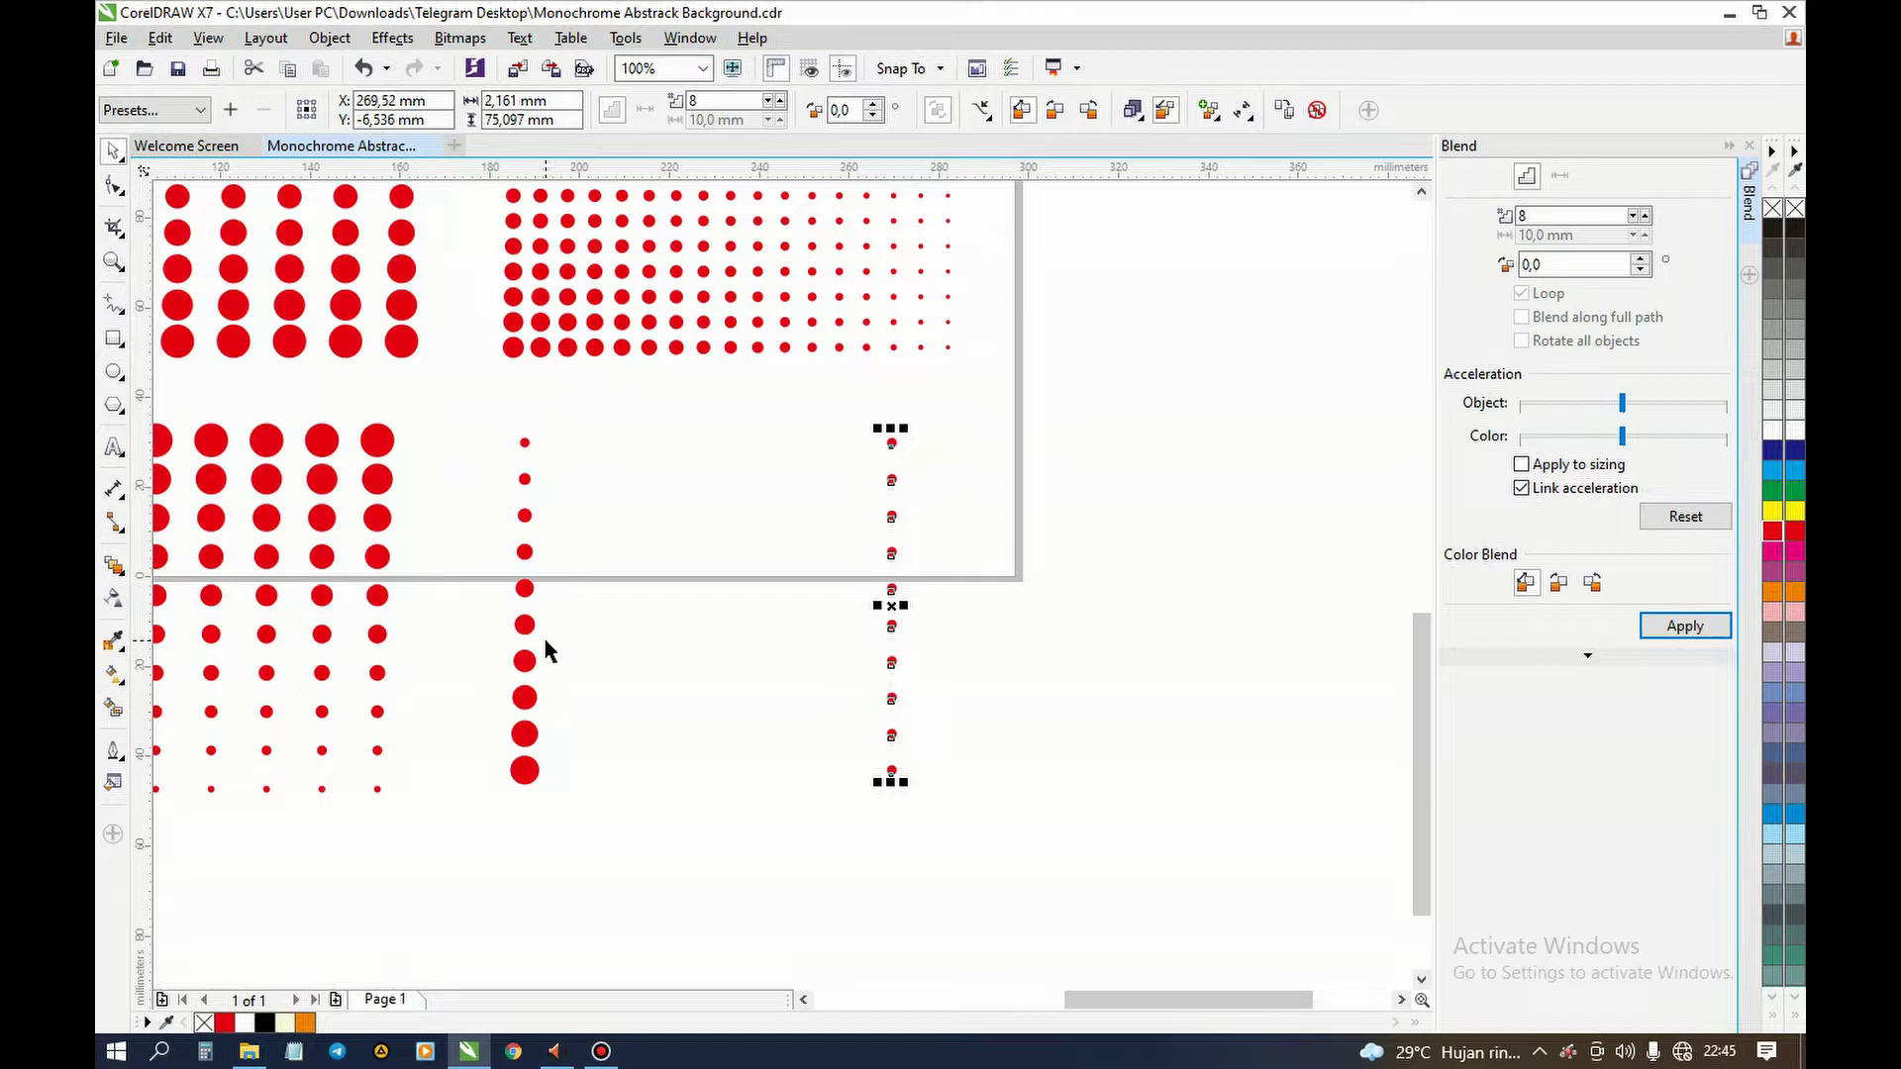
- Break the blend of the right column of small circles apart and group all its circles
key("ctrl+k")
left_click(1083, 640)
left_click_drag(819, 392, 1076, 829)
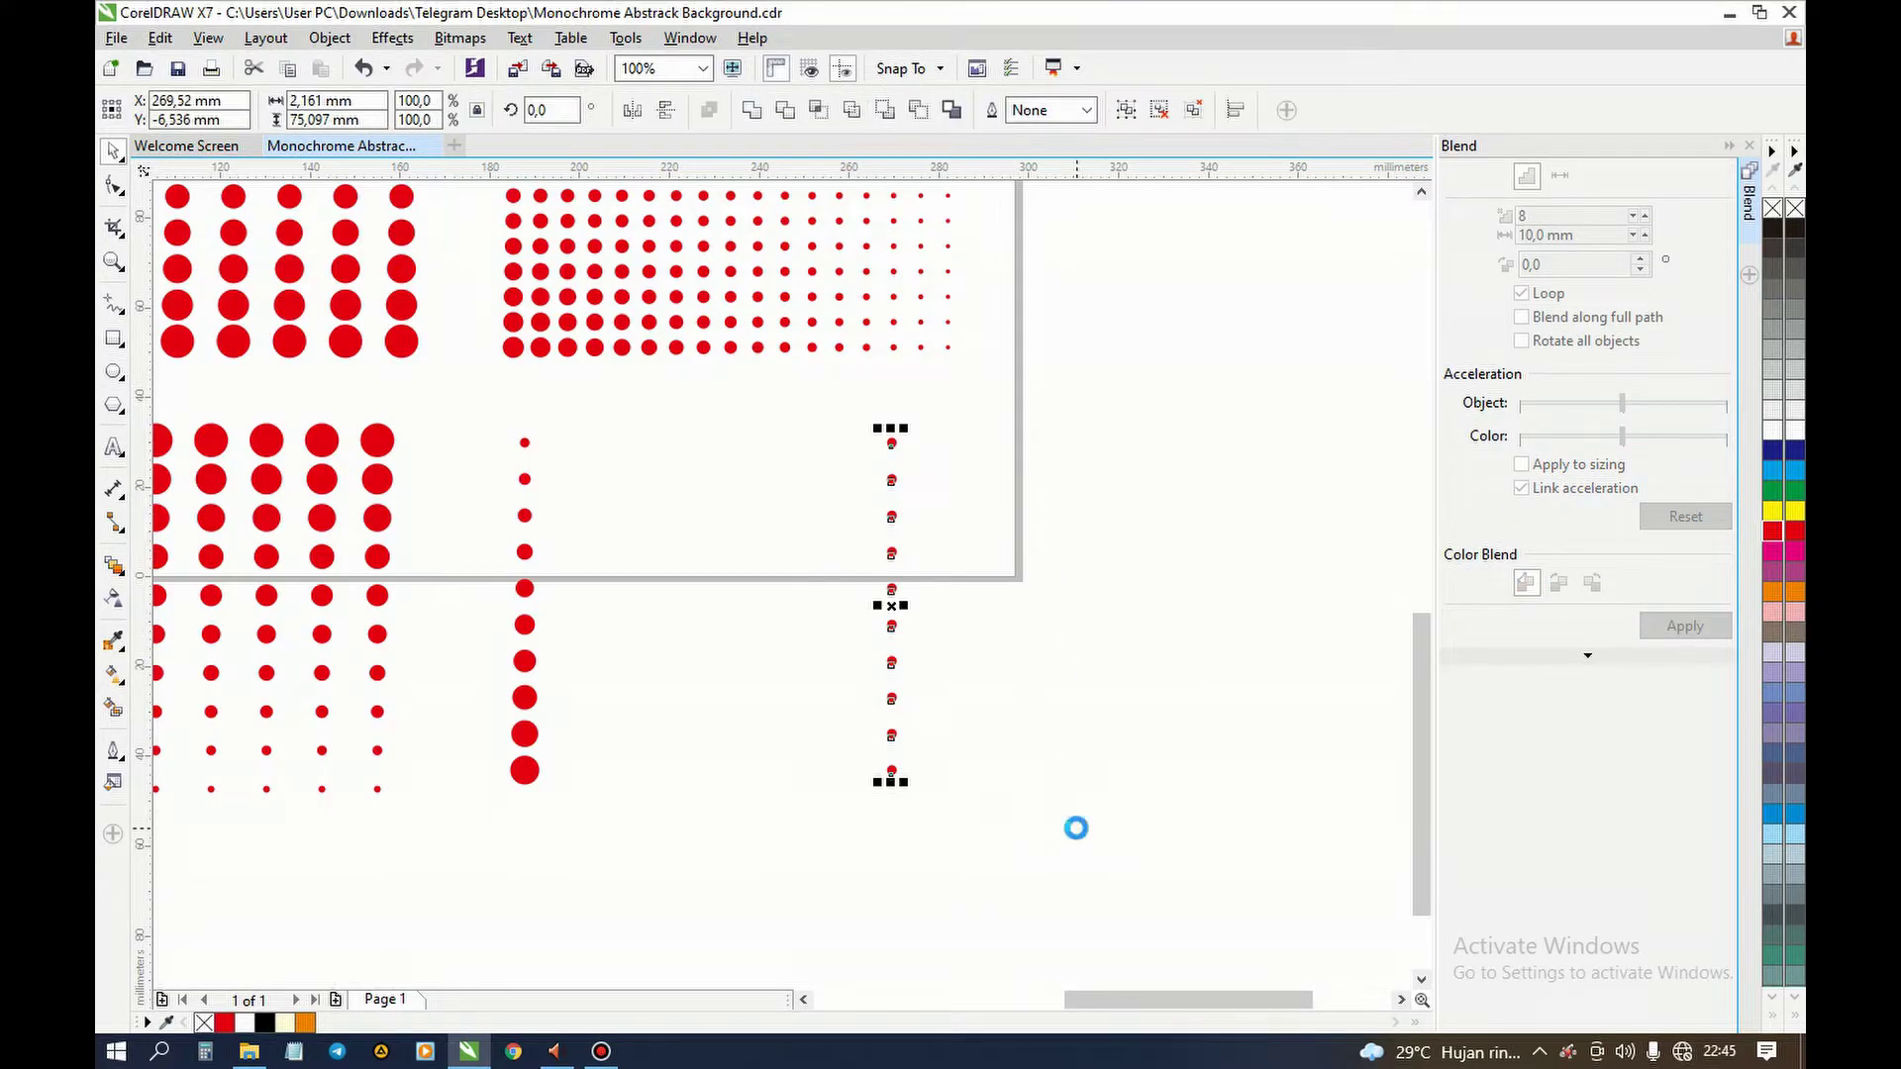
left_click(1078, 836)
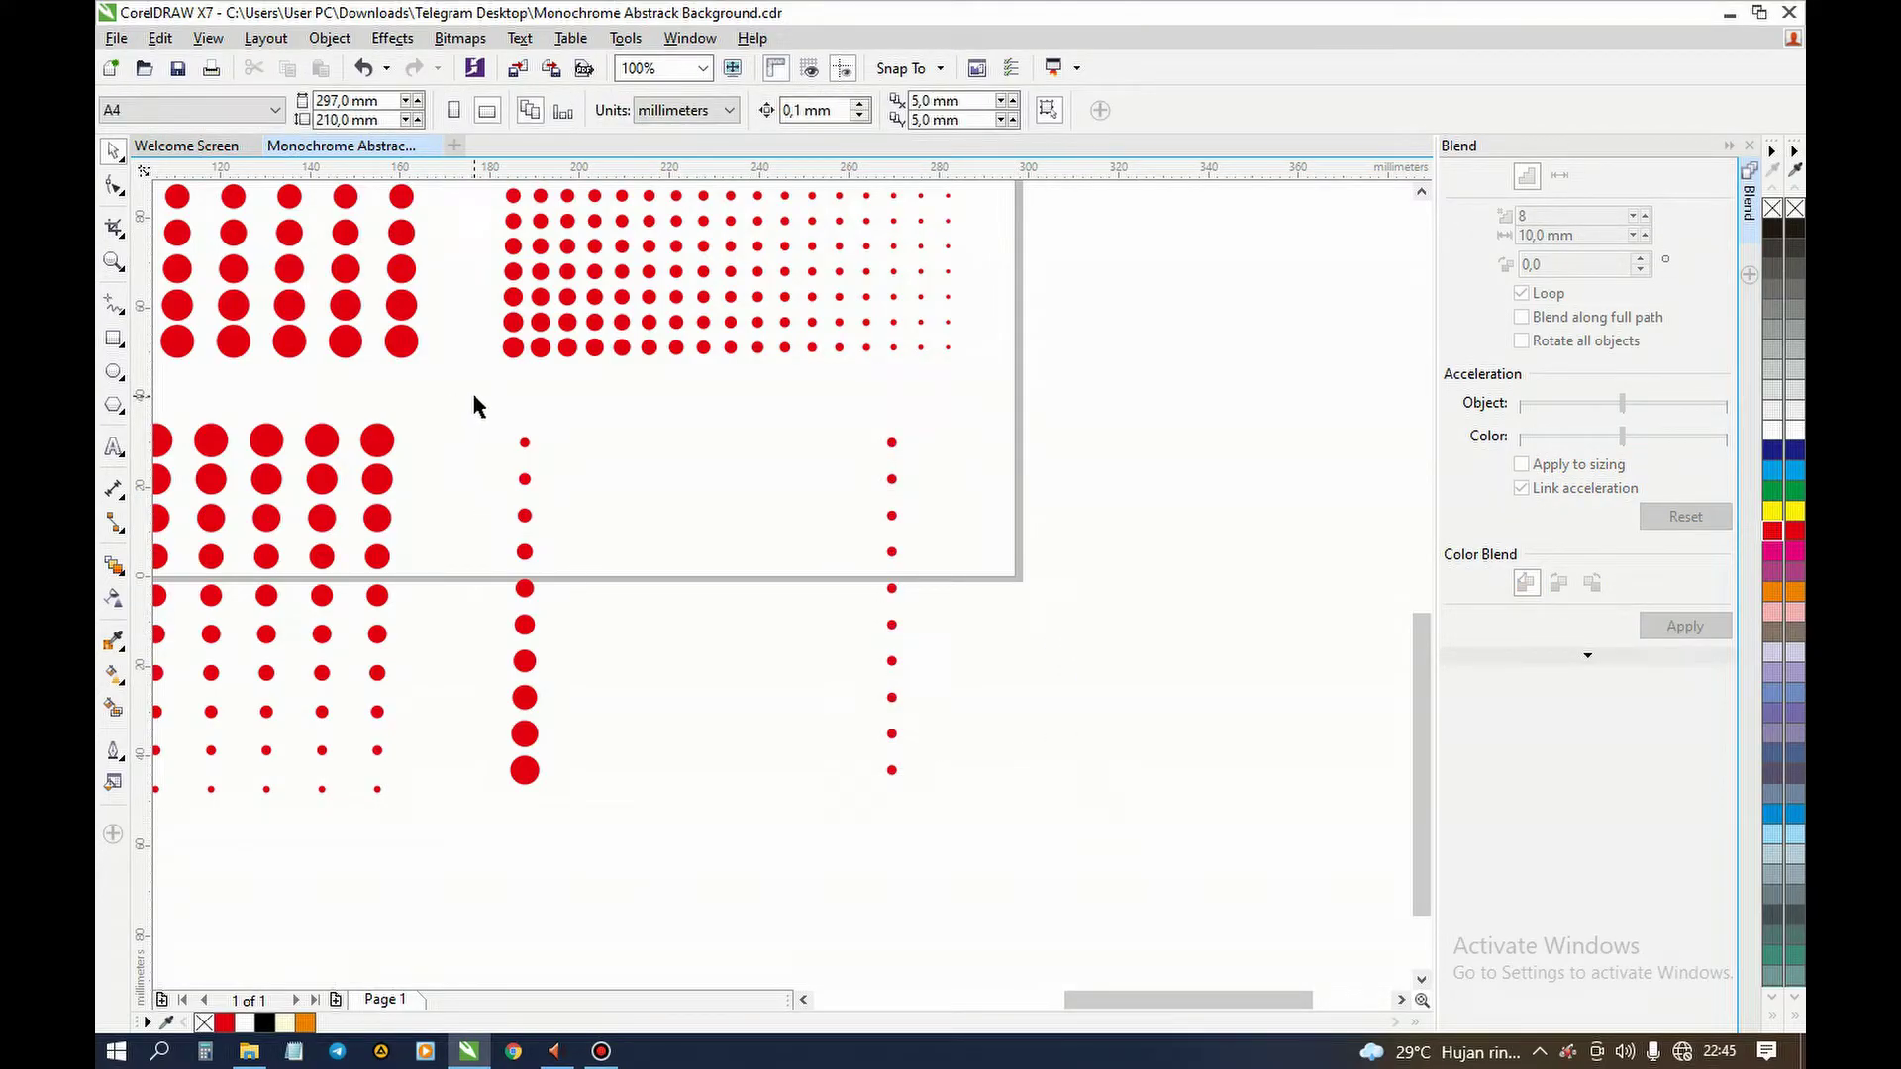
- Move the right column of small circles about 14 mm farther from the left column, keeping it level
left_click_drag(474, 395, 932, 852)
left_click(891, 736)
left_click_drag(892, 738, 954, 740)
left_click(849, 700)
- Blend the left and right circle columns into a dot grid and set the blend to 8 steps
left_click_drag(444, 403, 1010, 851)
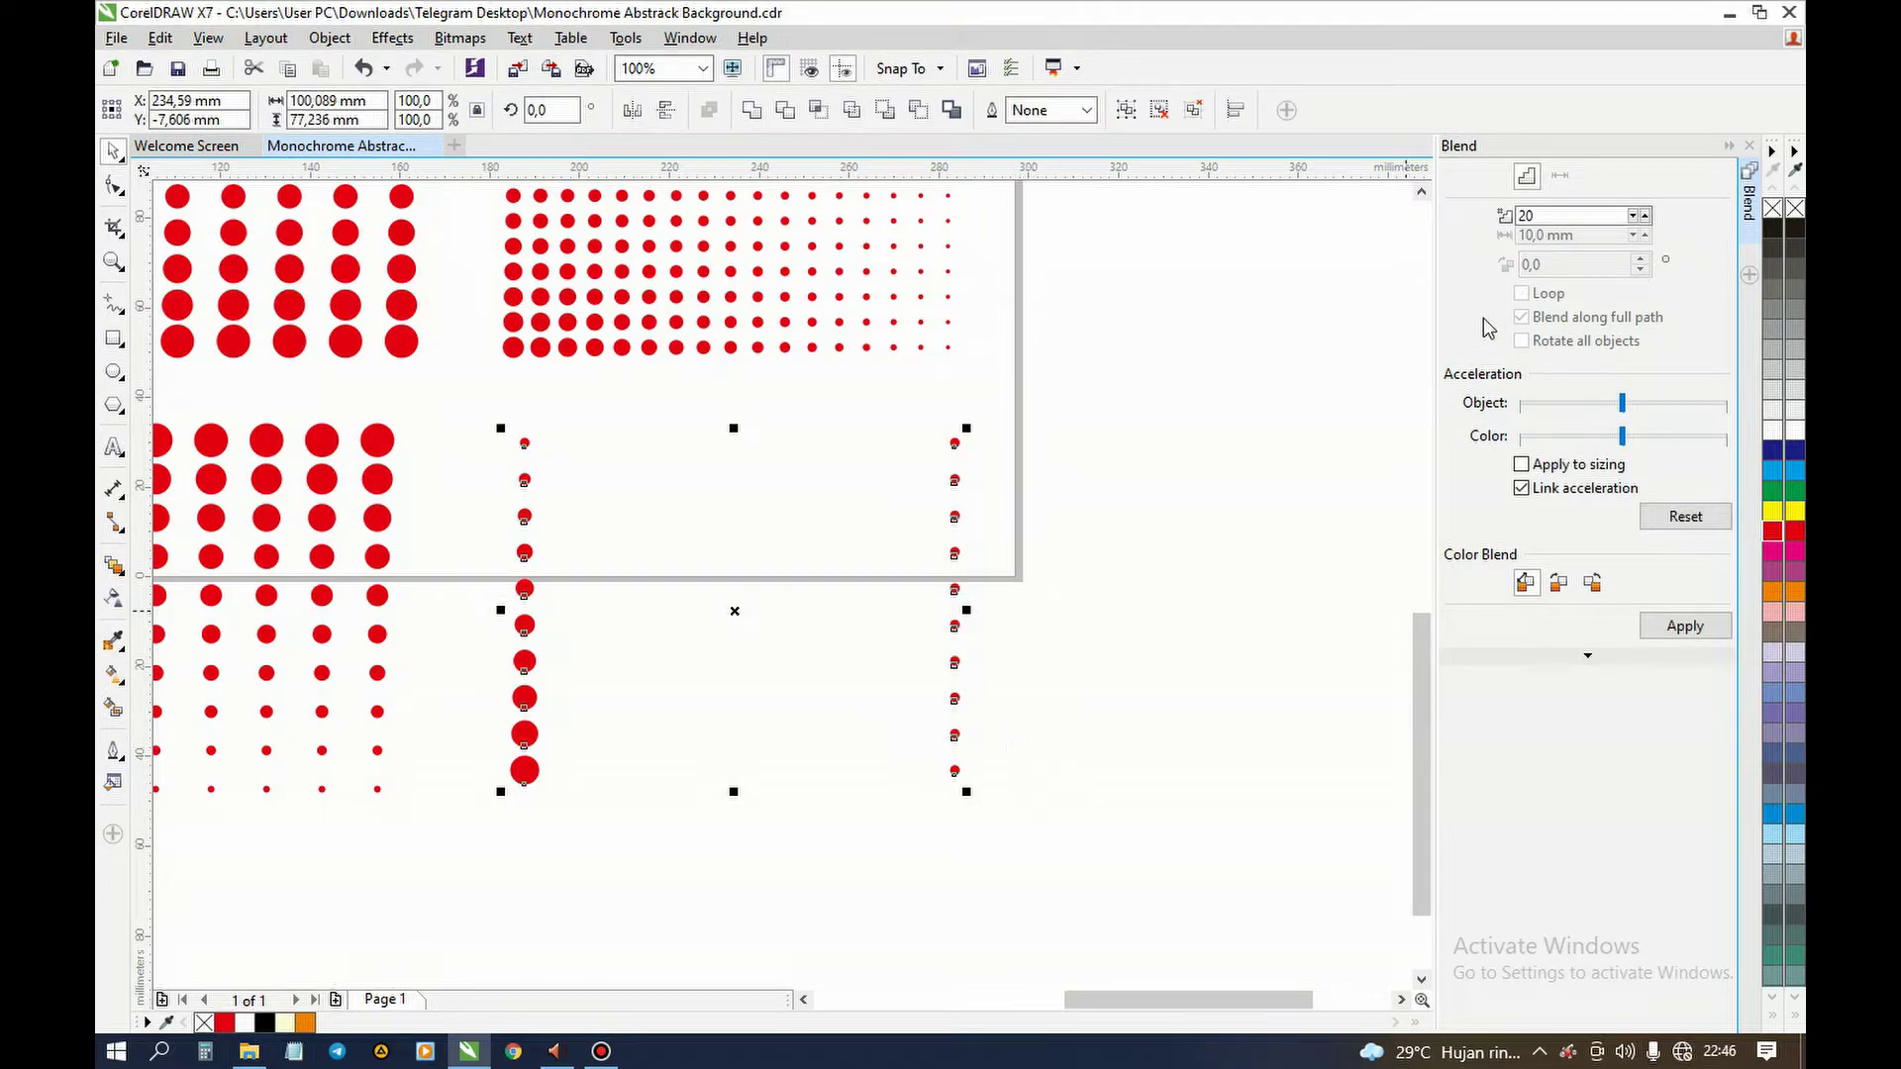
left_click(1685, 627)
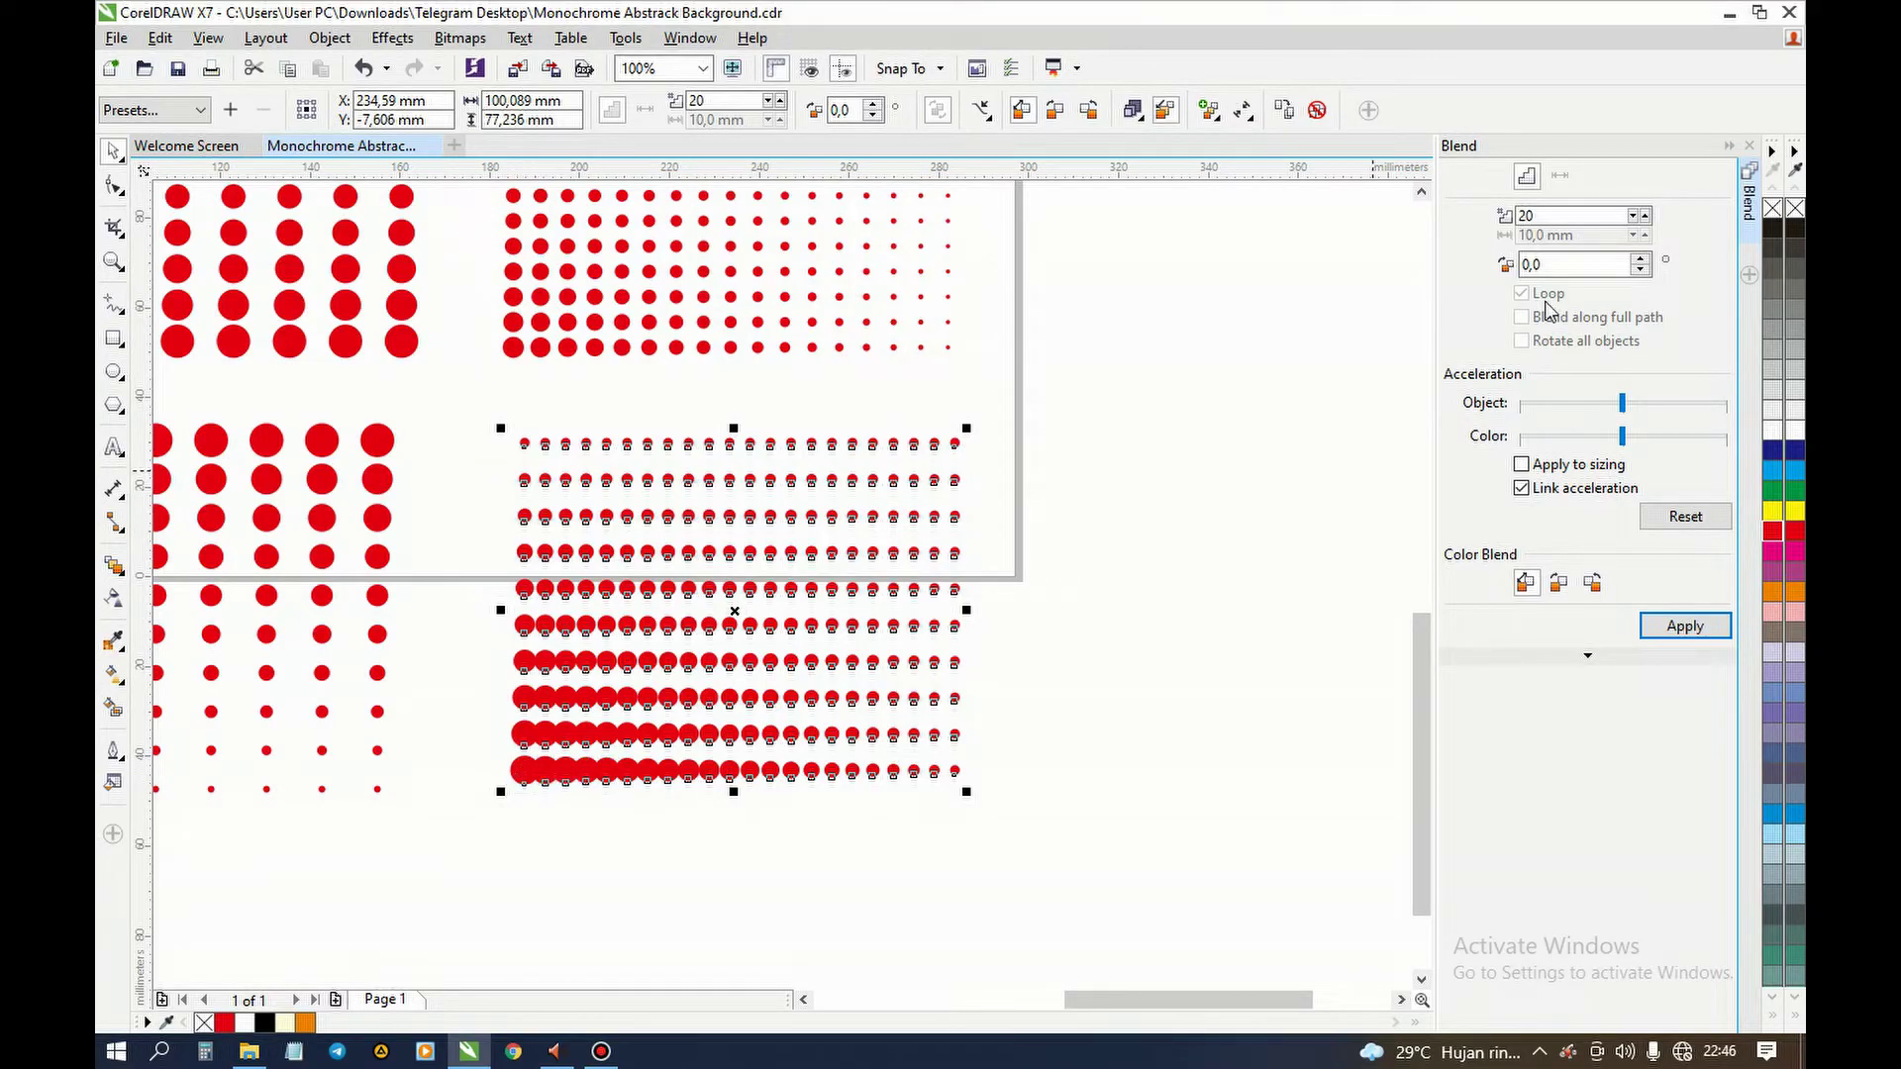
left_click(1555, 215)
left_click_drag(1555, 215, 1424, 226)
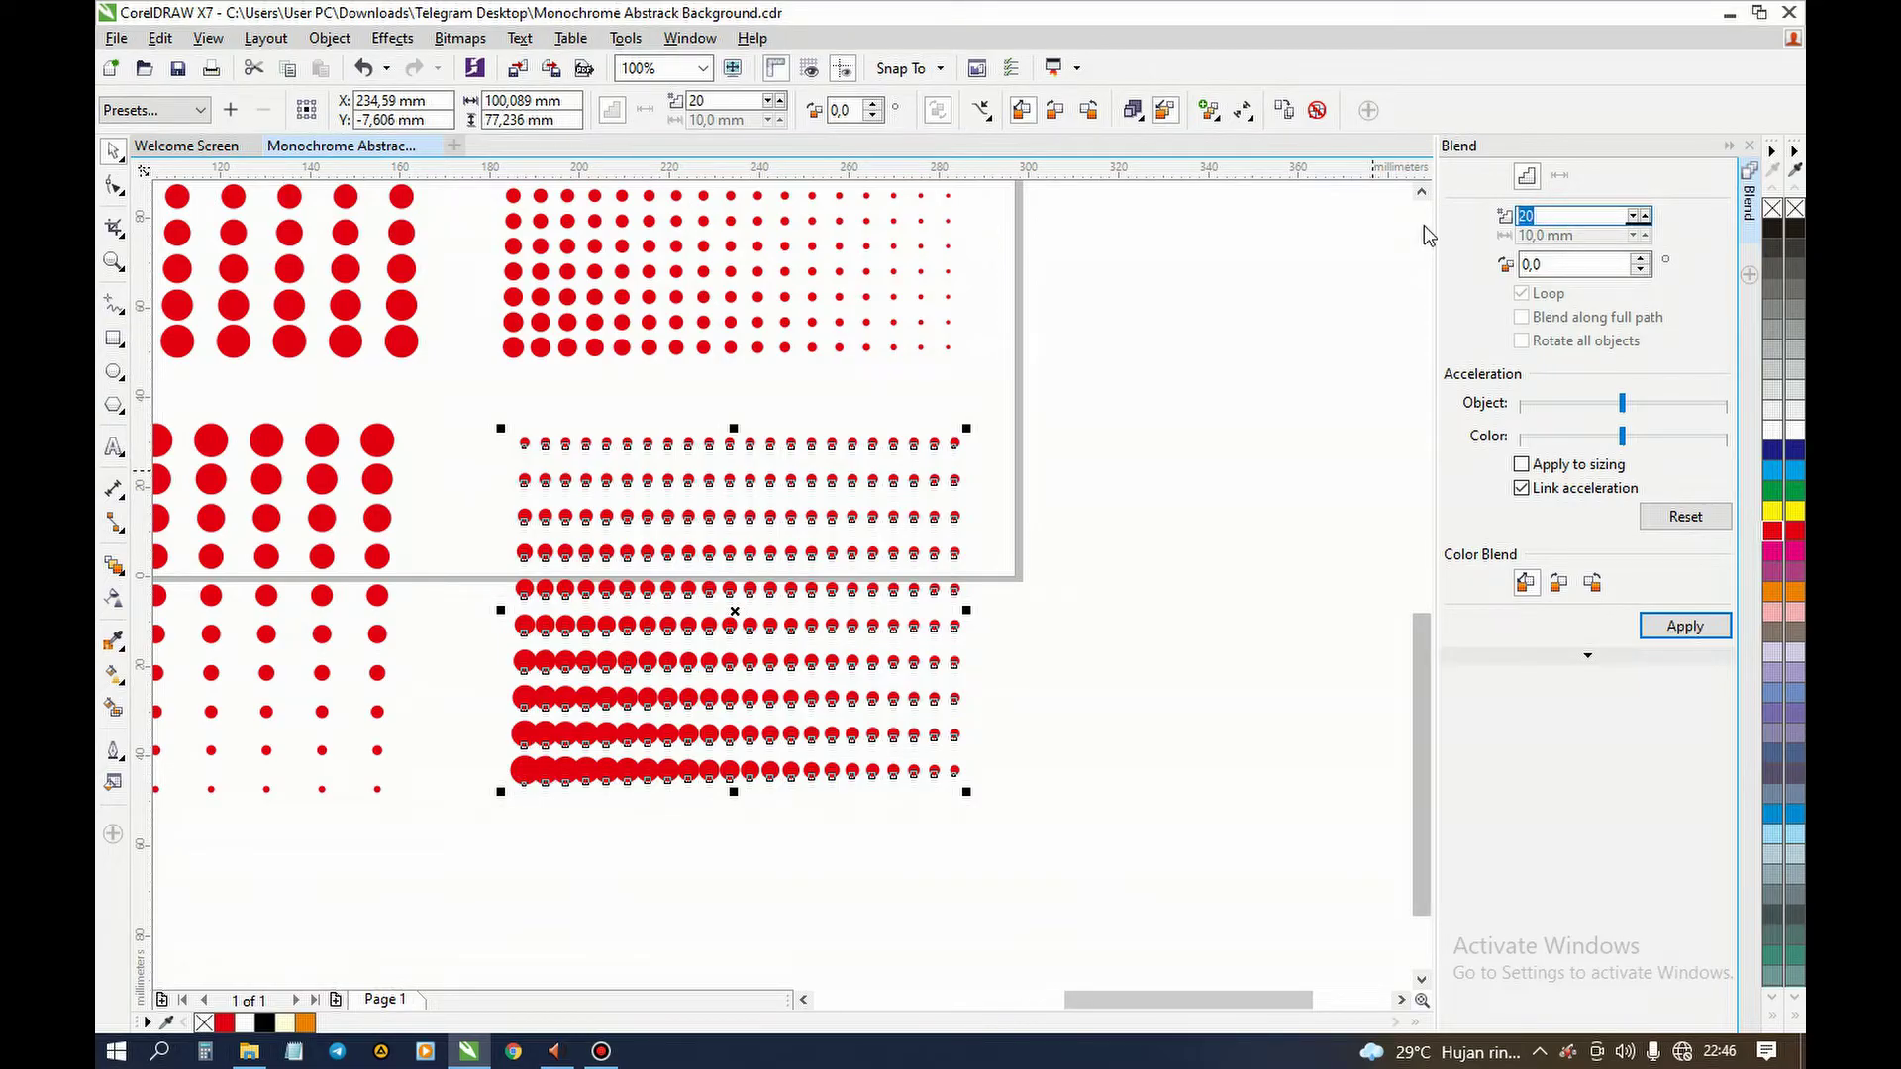
type("8")
left_click(1685, 625)
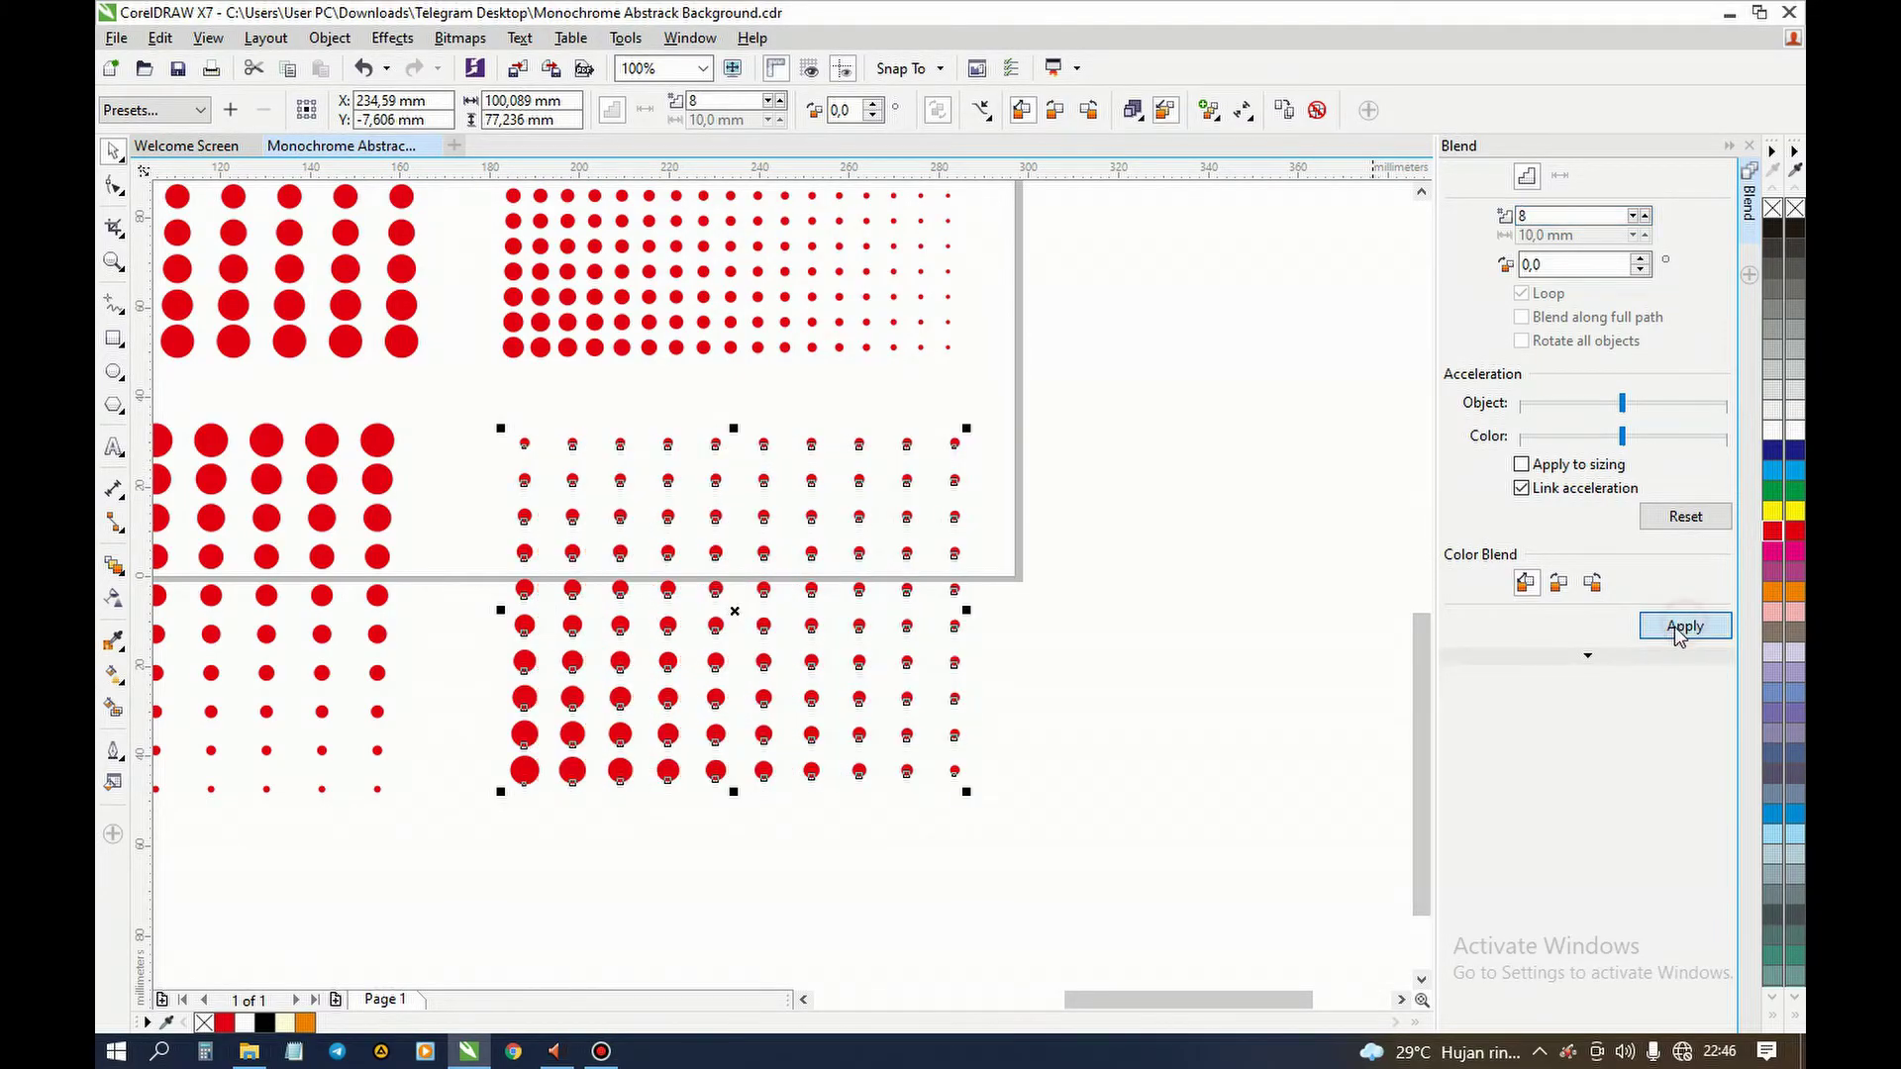
left_click(1081, 524)
- Move both recreated halftone patterns together about 50 mm down so they sit below the page edge
scroll(1081, 524, "down", 2)
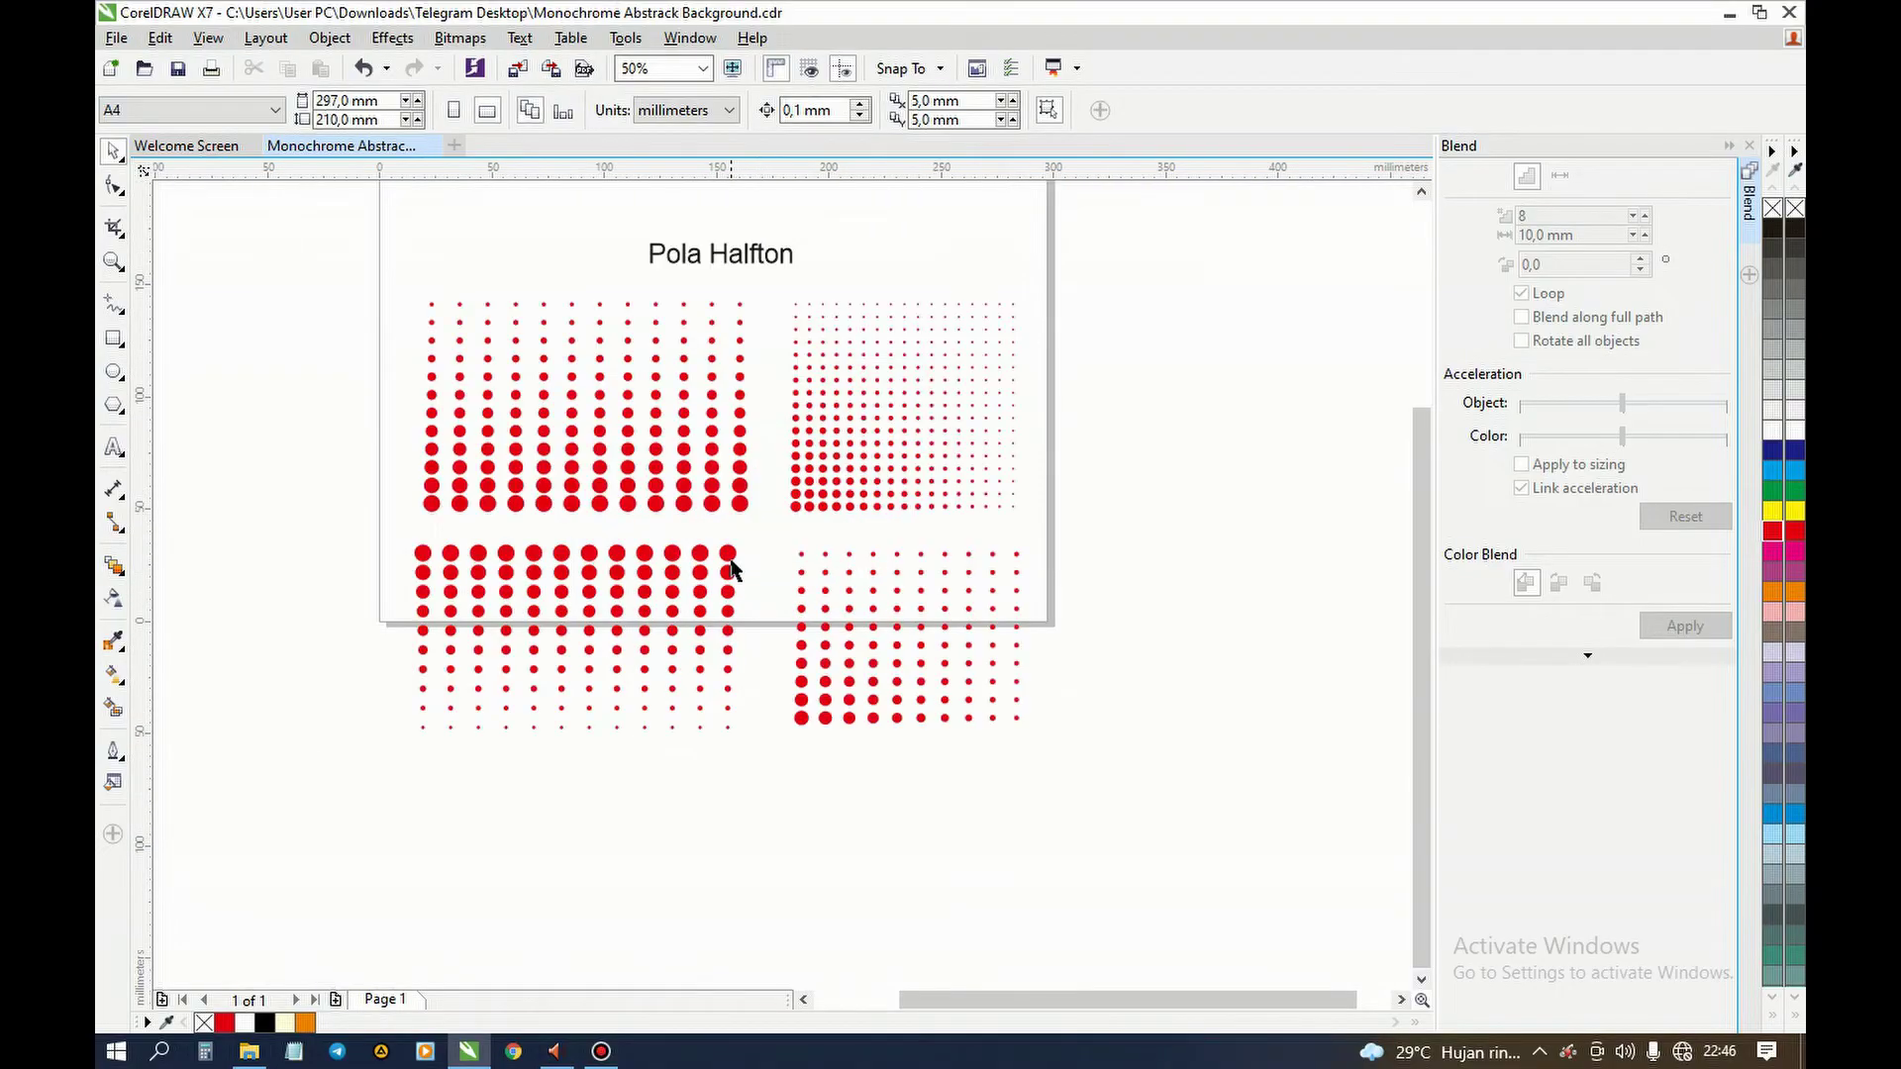
left_click(920, 631)
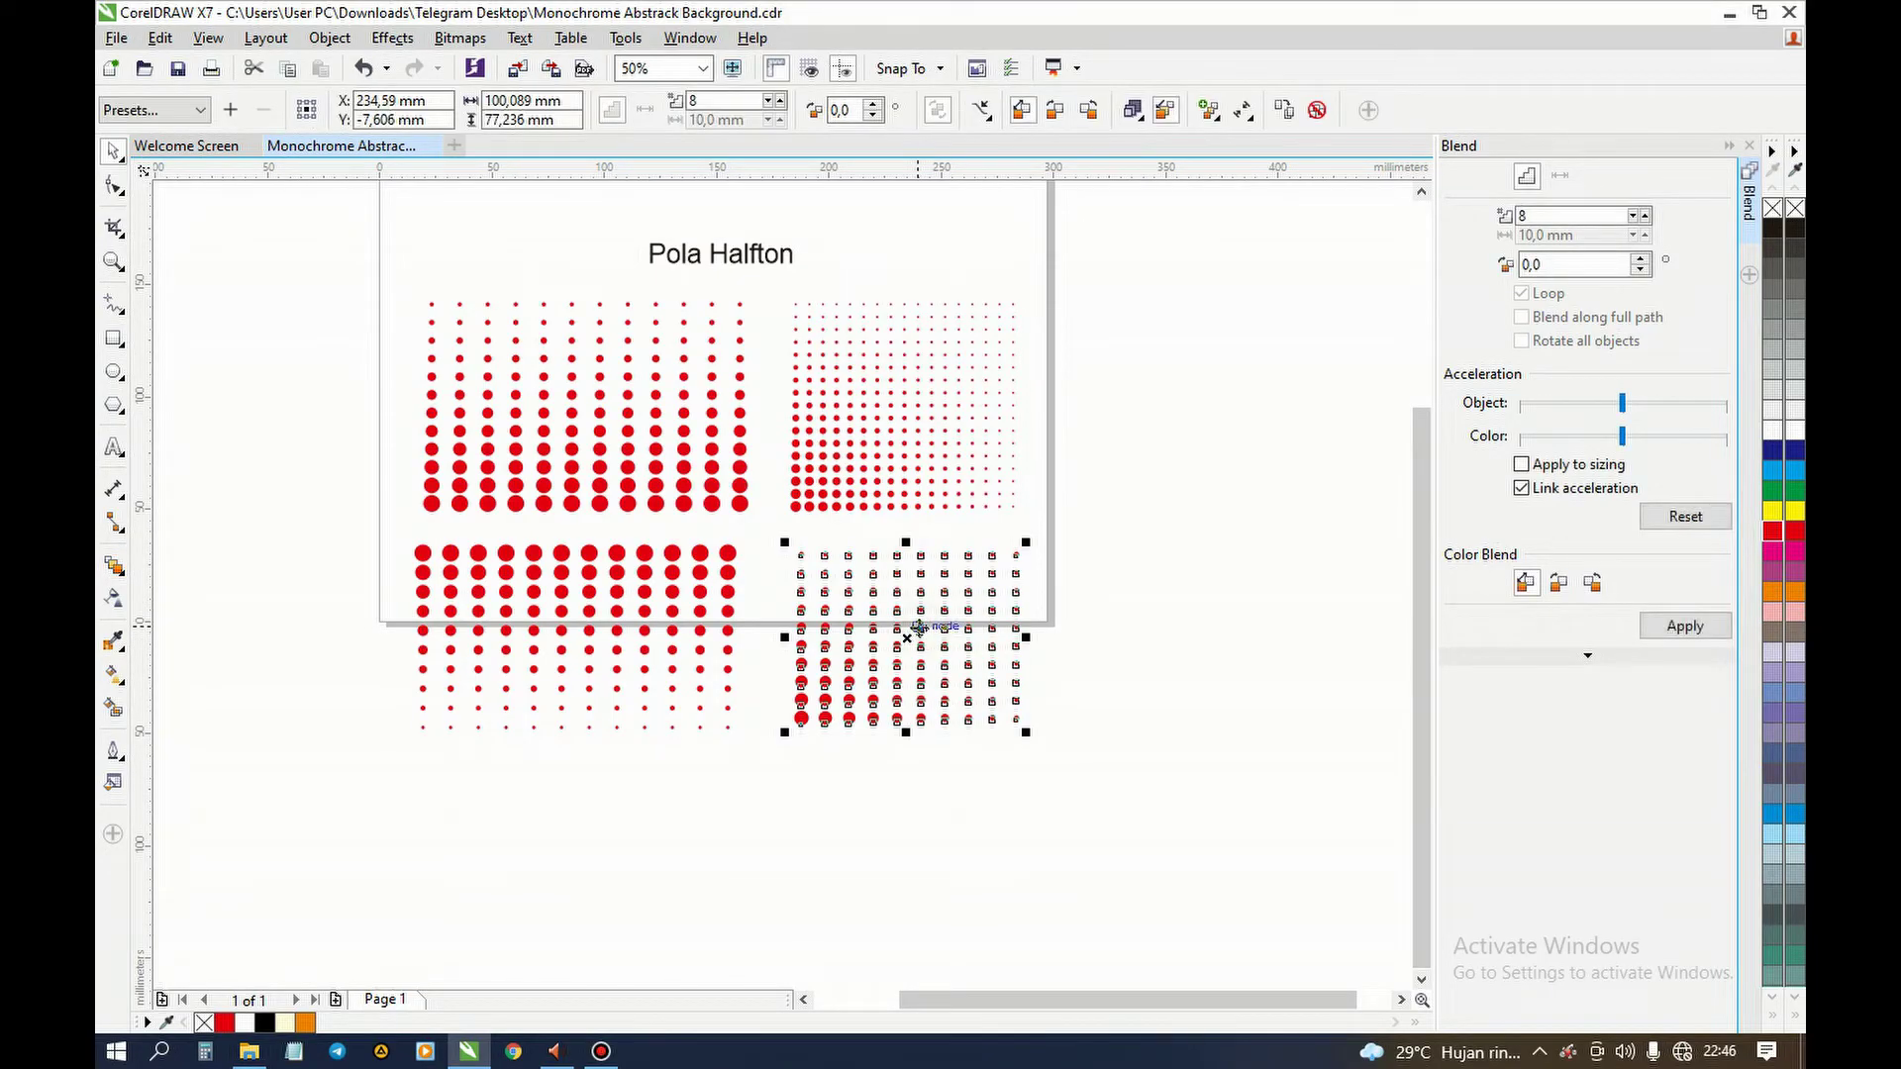
left_click_drag(1095, 783, 352, 513)
scroll(527, 594, "down", 1)
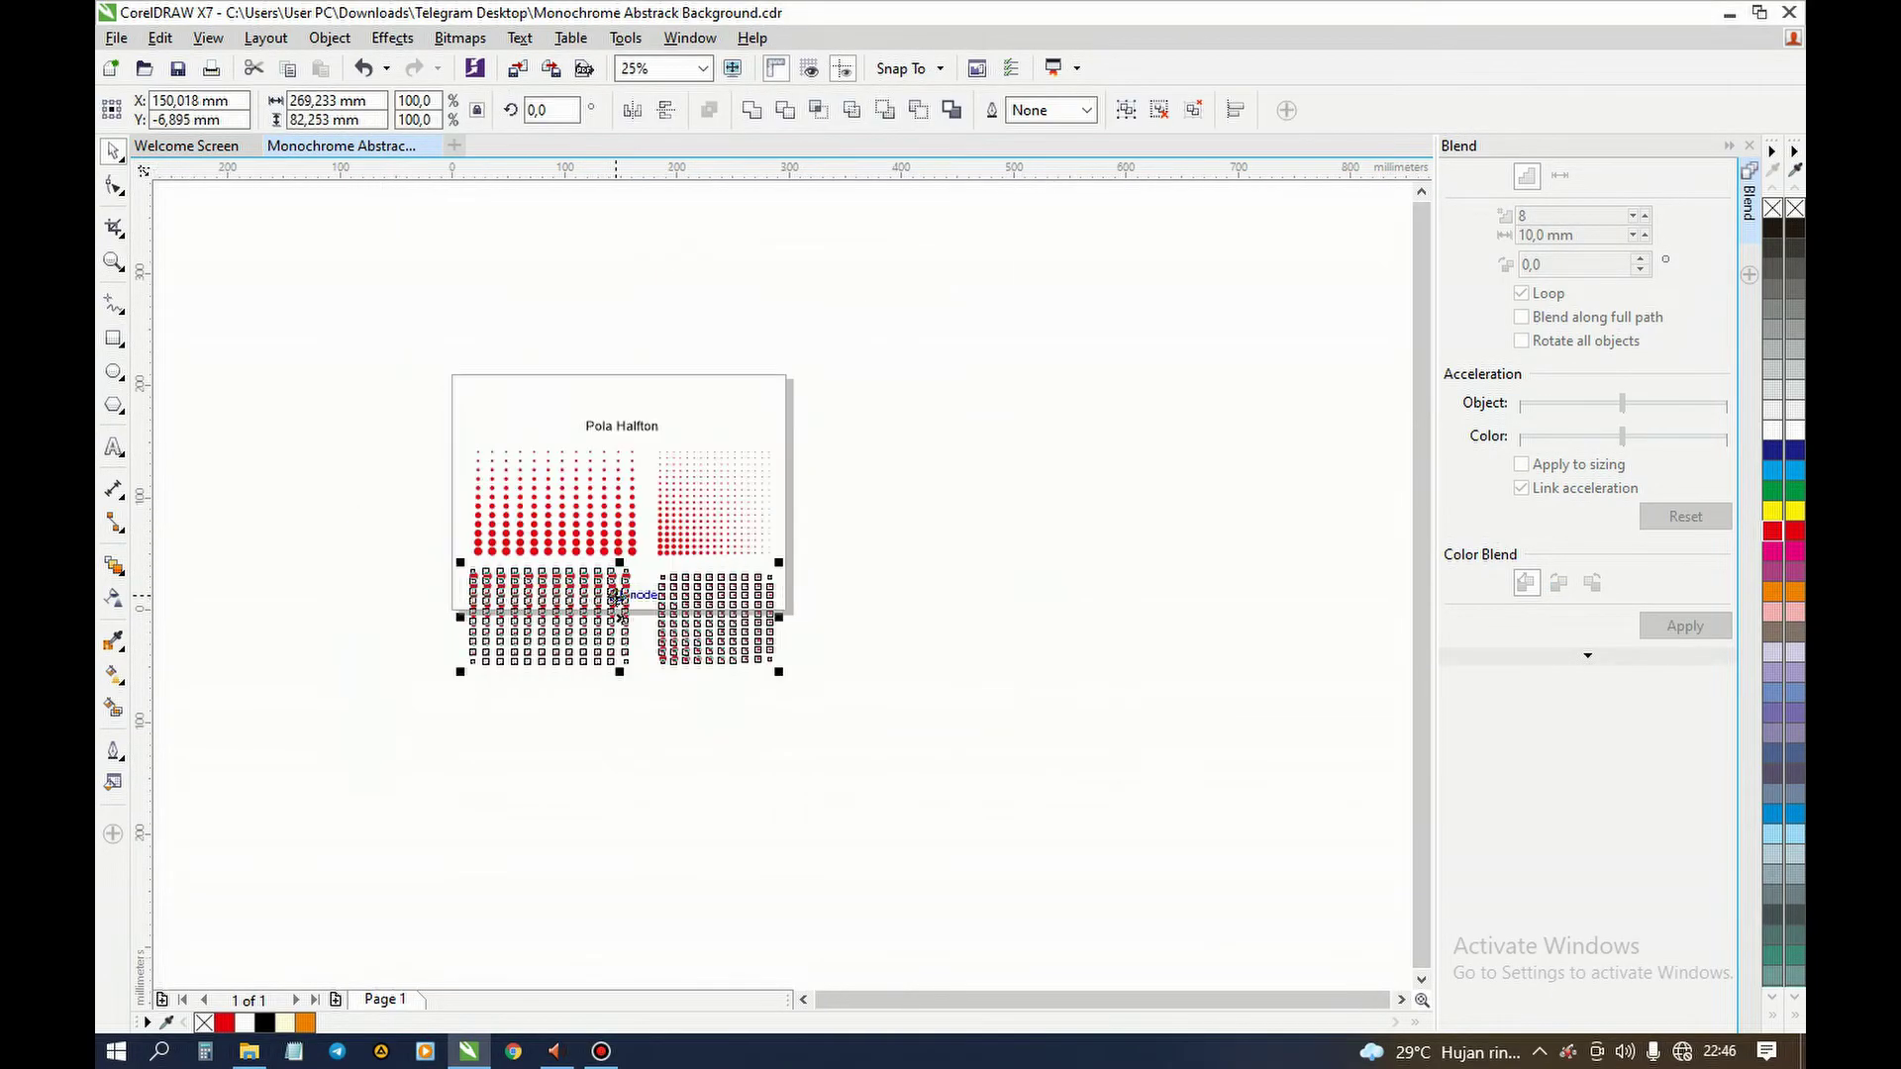
scroll(621, 592, "up", 1)
left_click_drag(646, 603, 645, 714)
left_click(1136, 684)
scroll(829, 557, "down", 1)
scroll(811, 561, "up", 1)
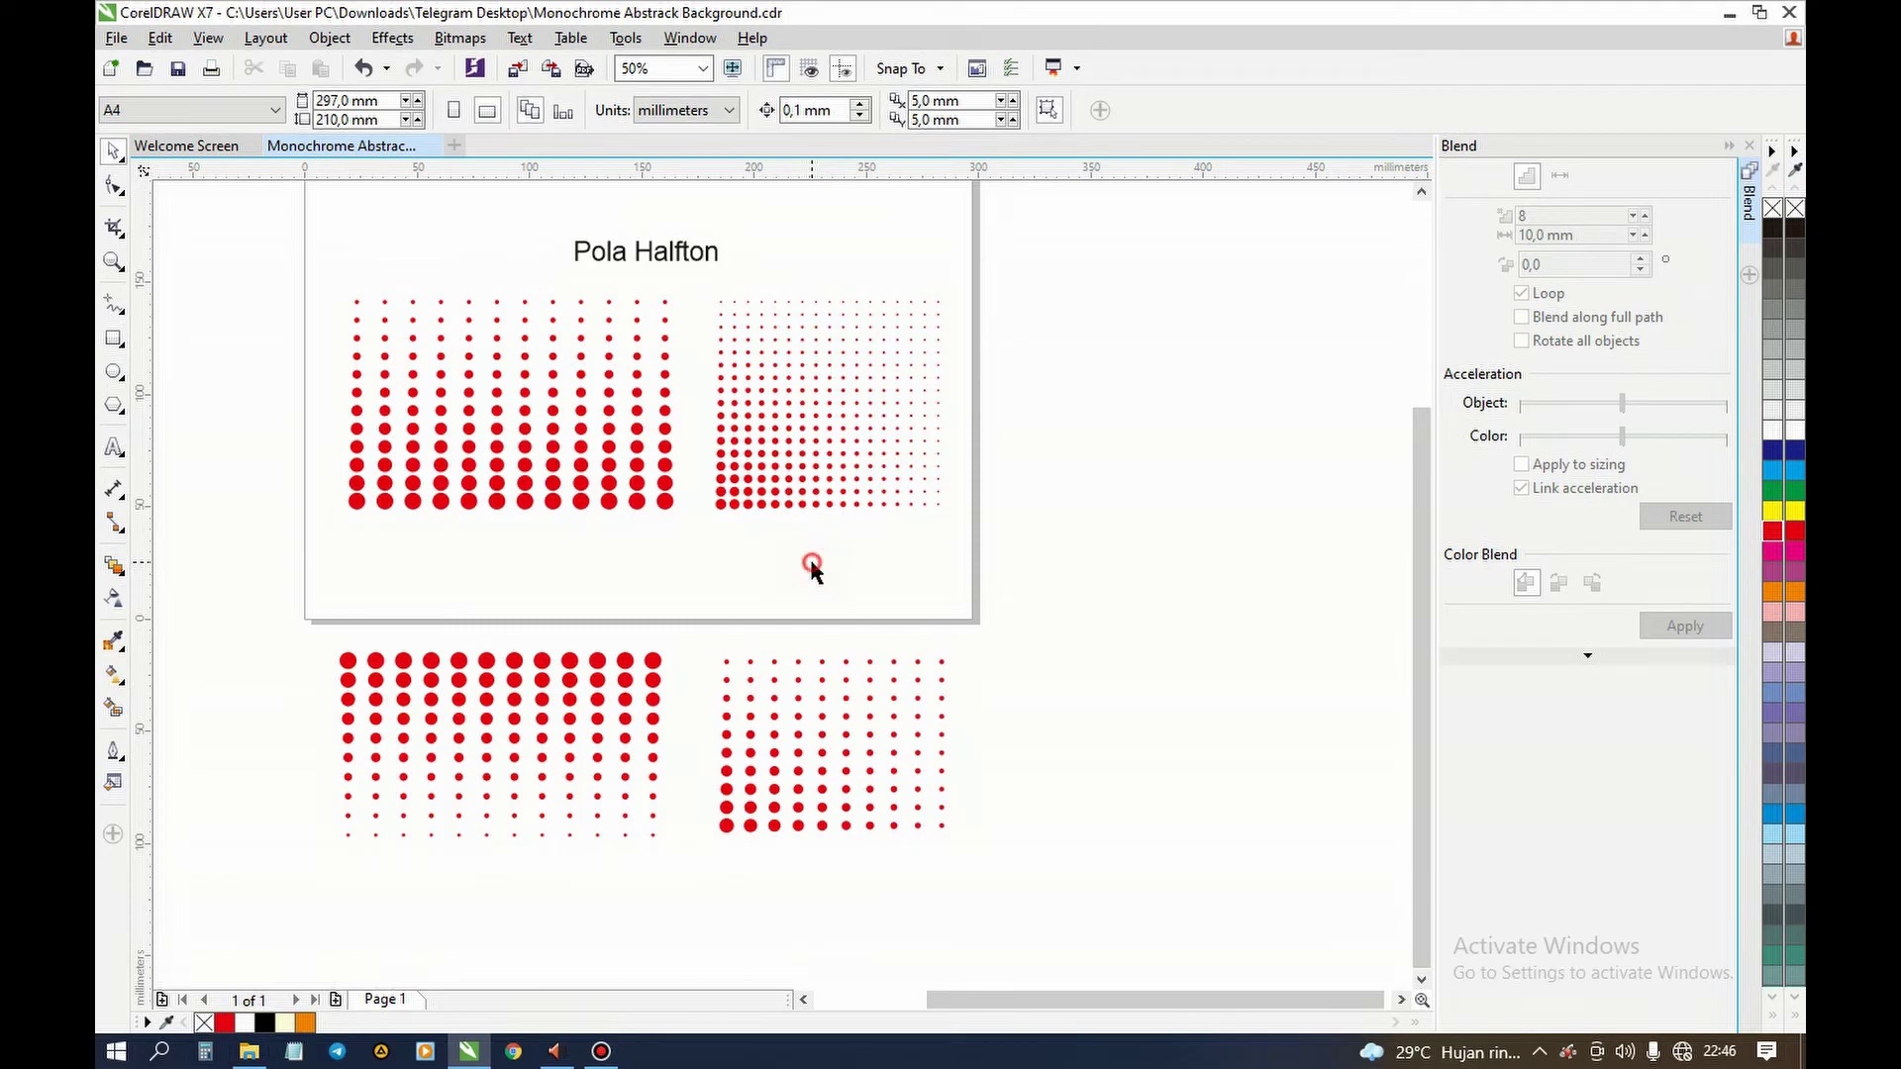
left_click_drag(289, 608, 1125, 917)
left_click(1081, 876)
scroll(910, 673, "down", 1)
scroll(909, 670, "up", 1)
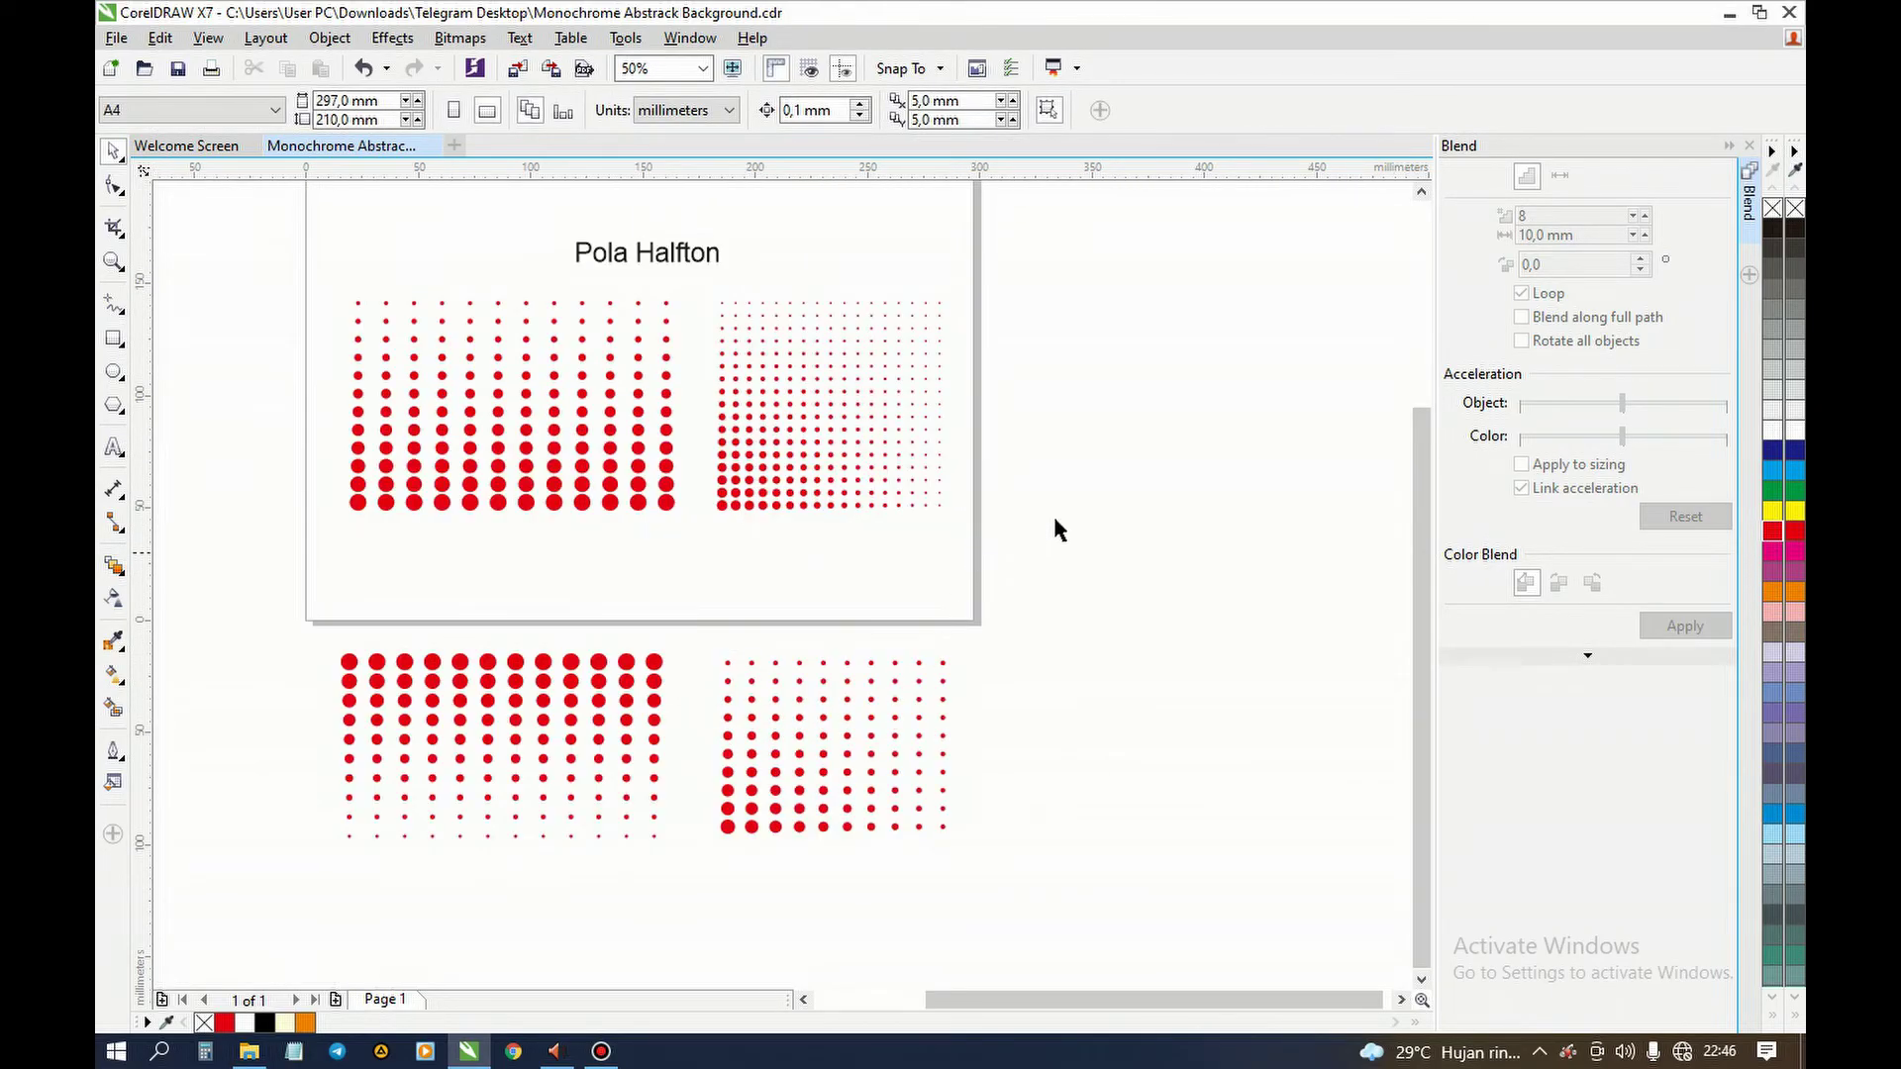